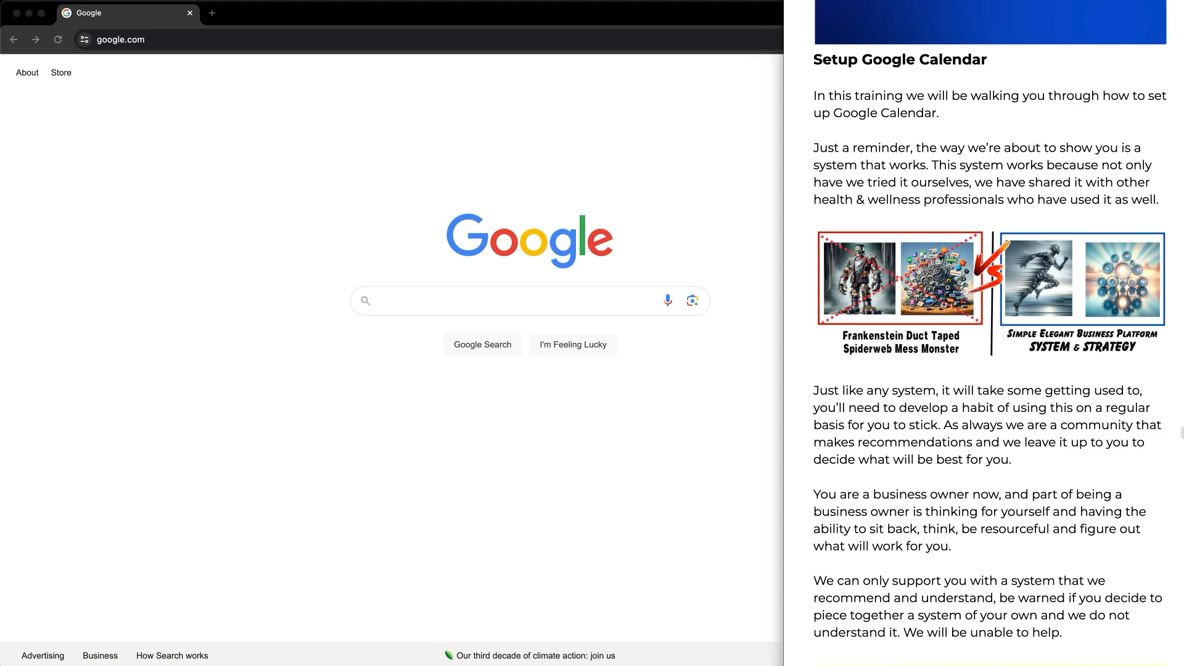
# Read the setup guide down to the Part 1 section on using Google Chrome profiles.
pyautogui.scroll(-10, 981, 394)
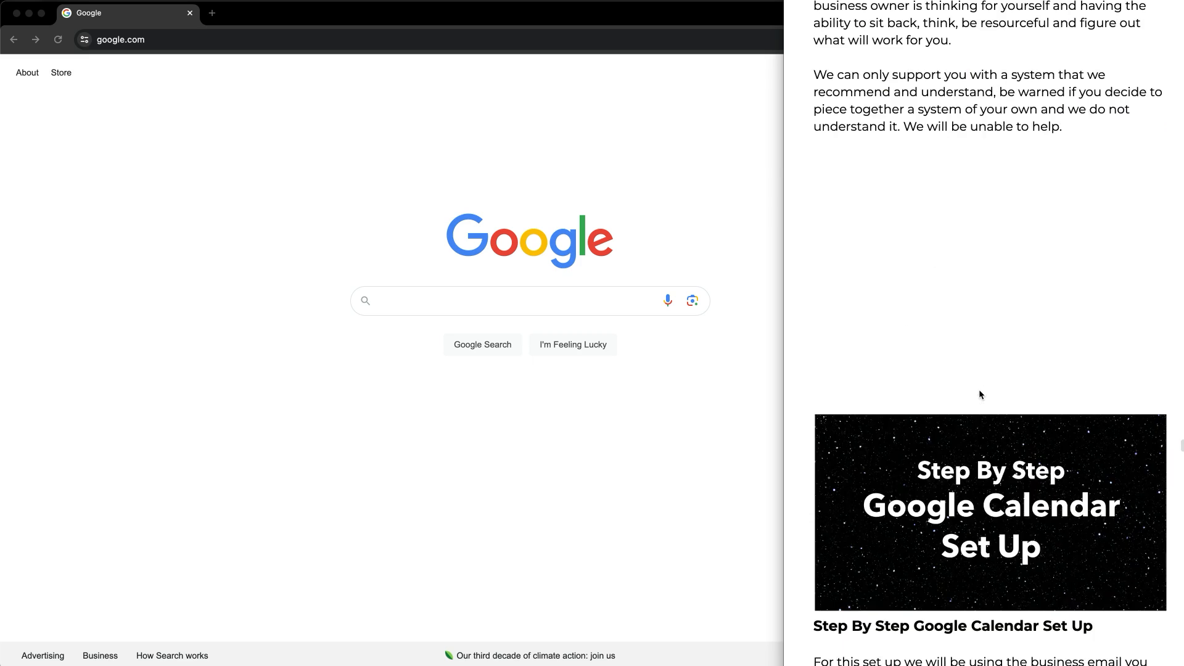
pyautogui.scroll(-4, 981, 393)
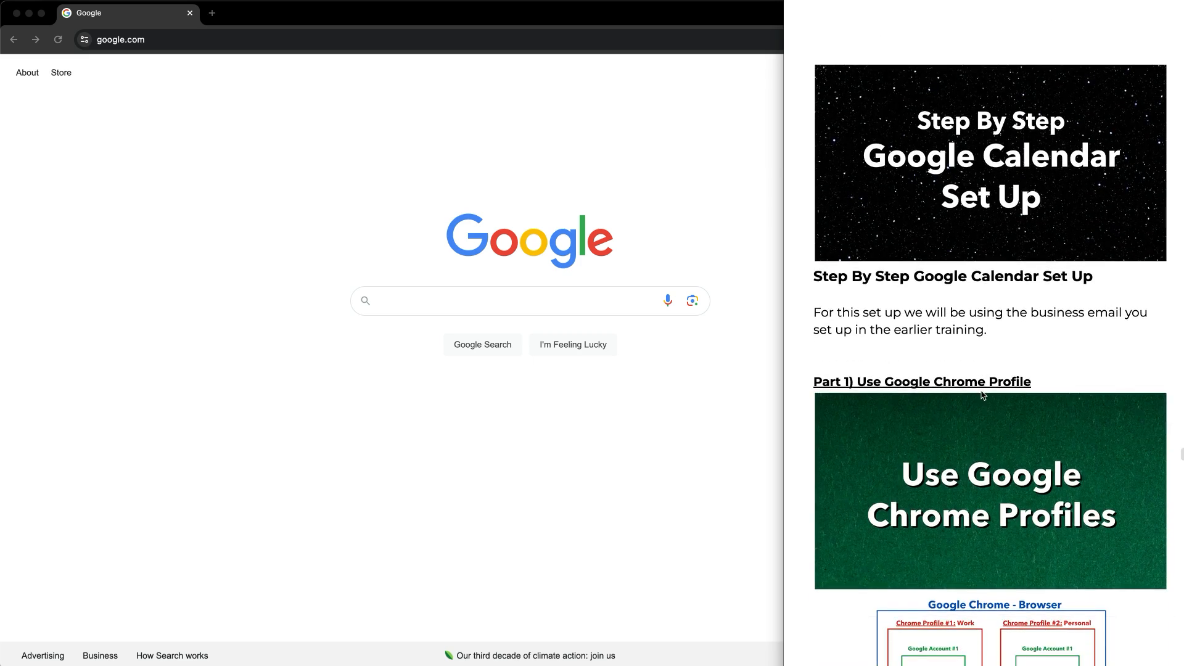
pyautogui.scroll(-1, 982, 396)
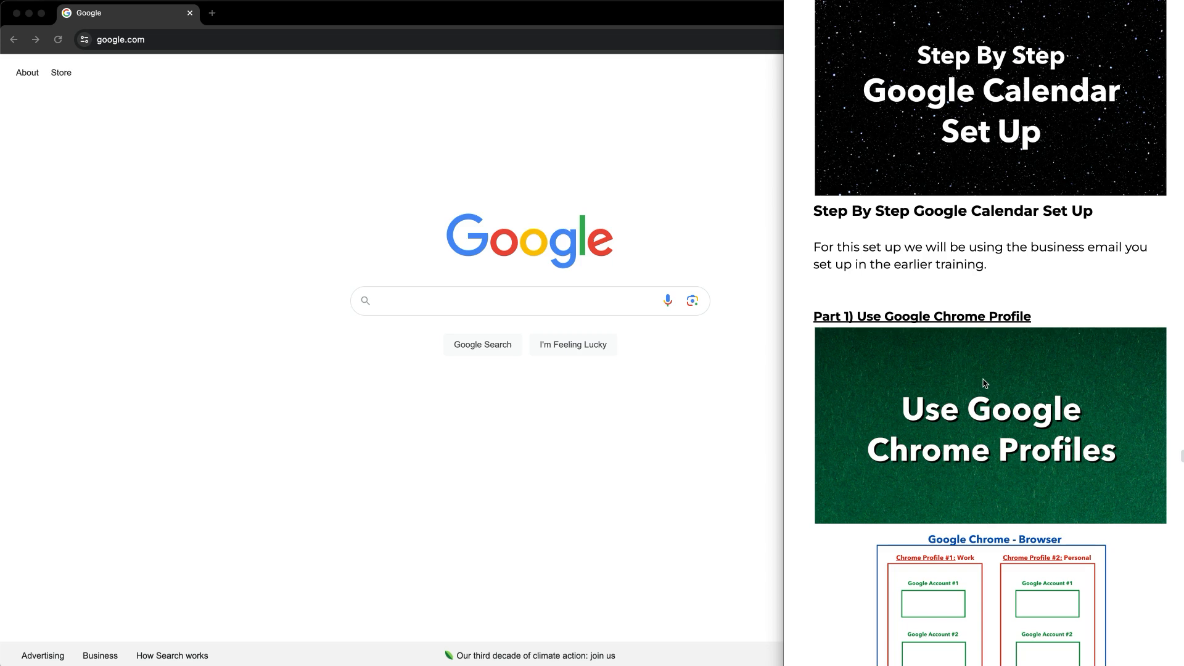
pyautogui.scroll(-1, 985, 385)
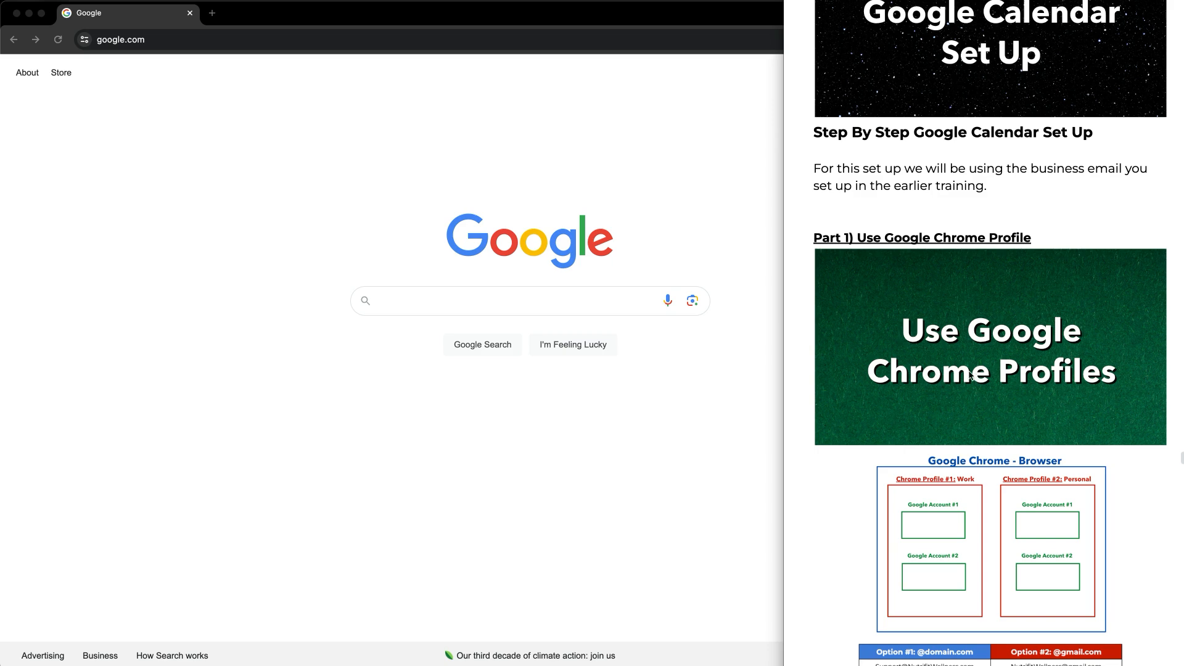
# Check which Chrome profile is active in the browser and return to the guide.
pyautogui.click(748, 196)
pyautogui.click(1023, 40)
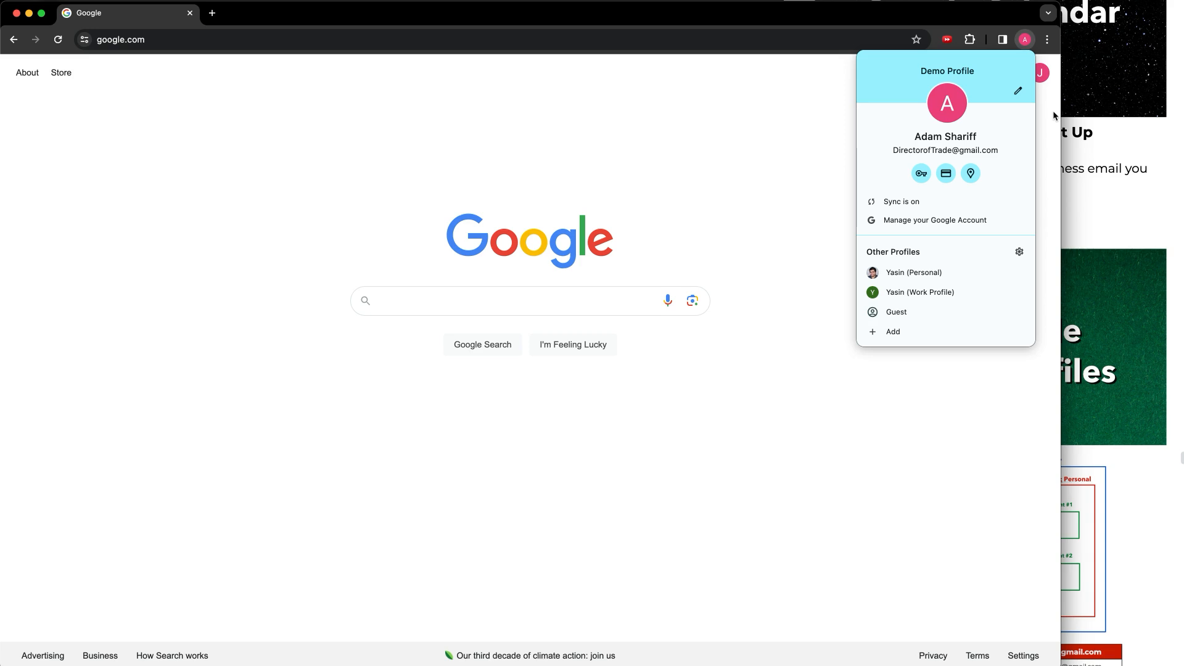
pyautogui.click(827, 260)
pyautogui.click(1095, 223)
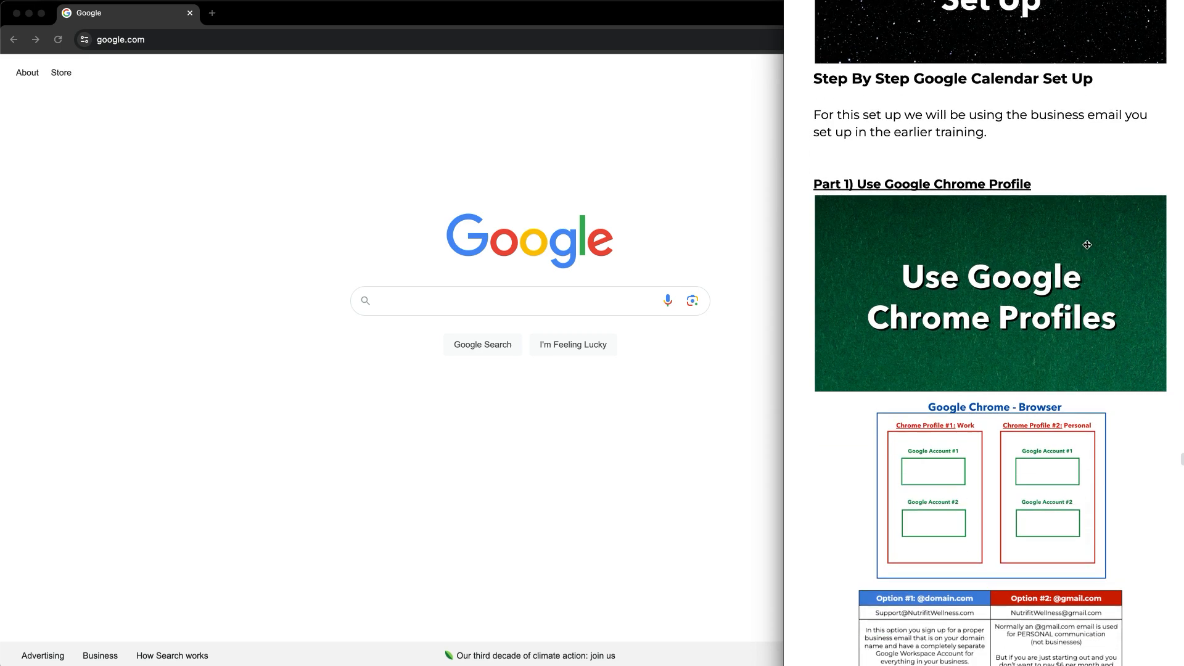
pyautogui.scroll(-3, 1086, 244)
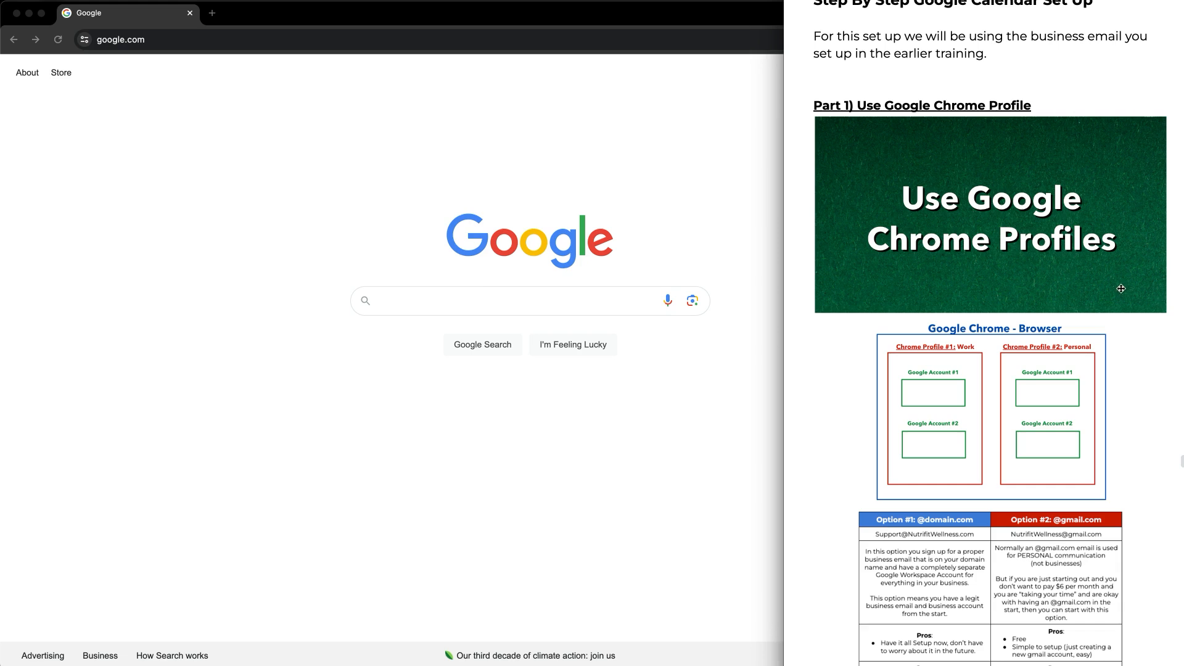
pyautogui.click(709, 145)
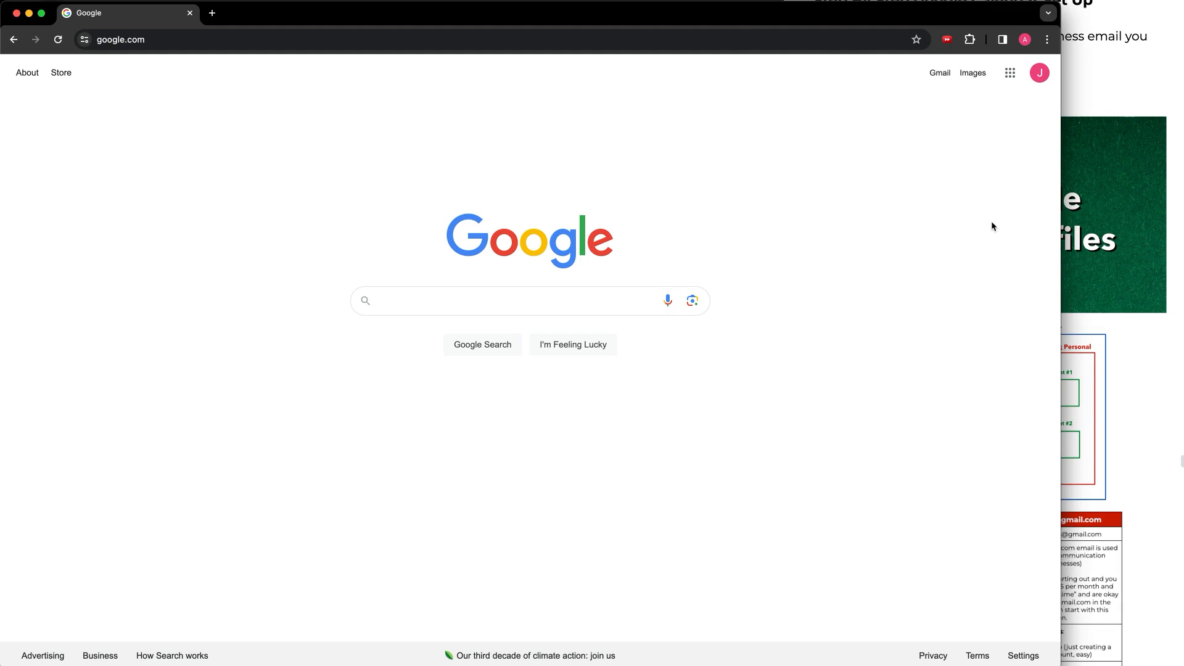
pyautogui.click(1024, 40)
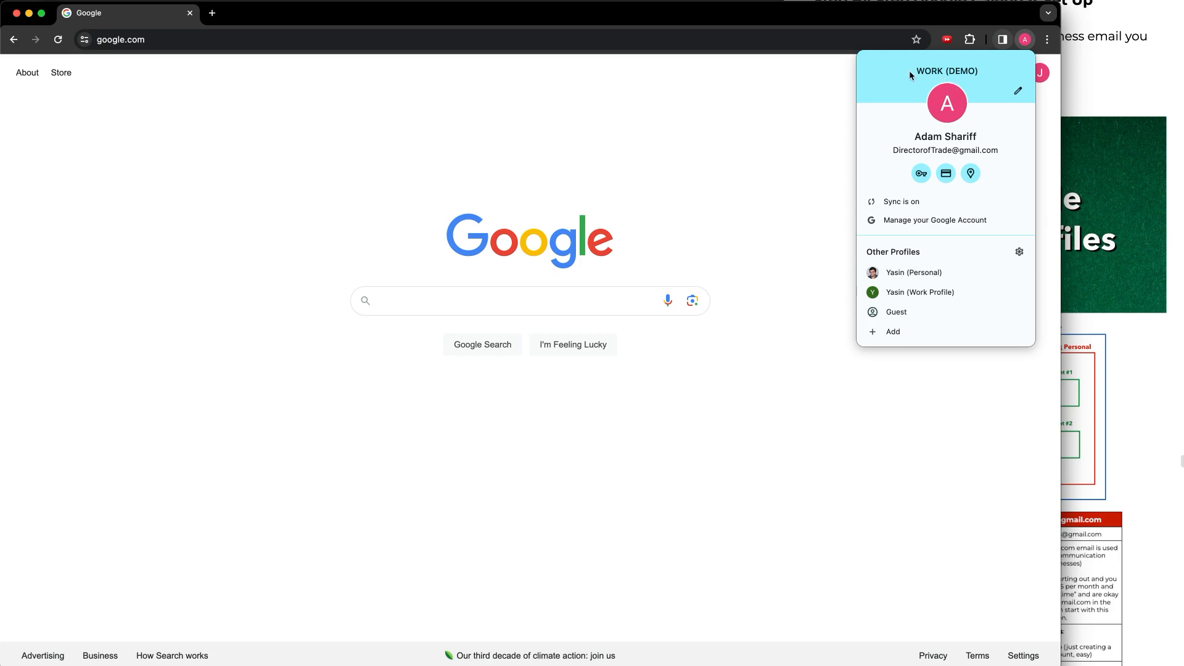
pyautogui.click(1020, 252)
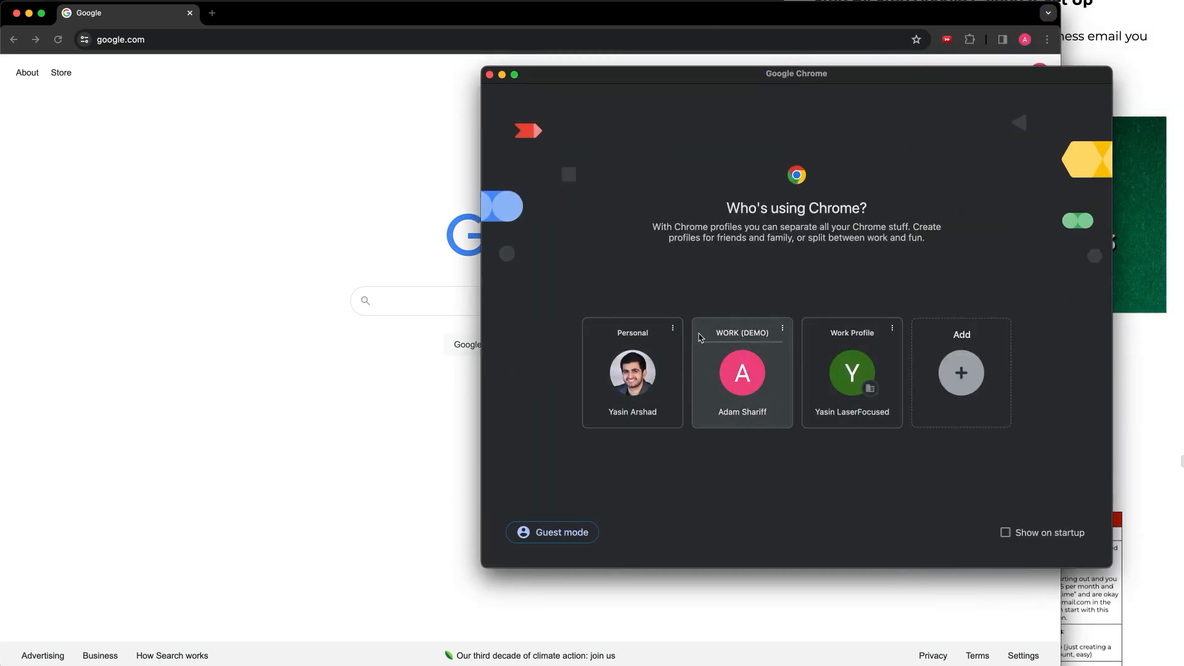
pyautogui.click(783, 330)
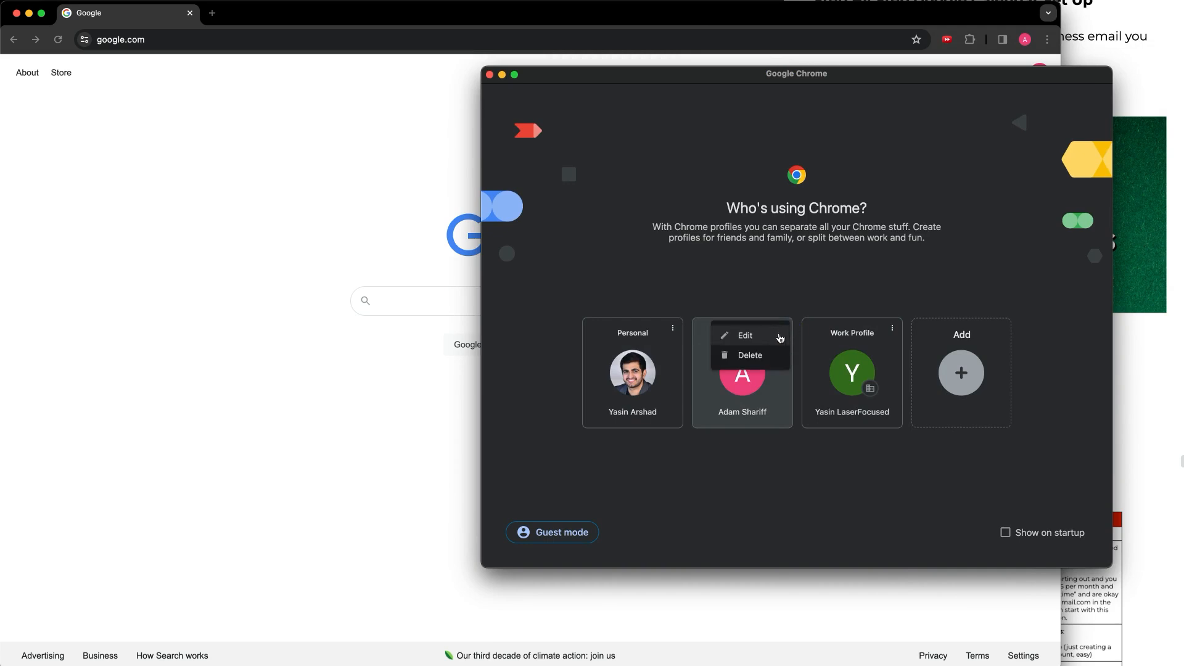
pyautogui.click(791, 295)
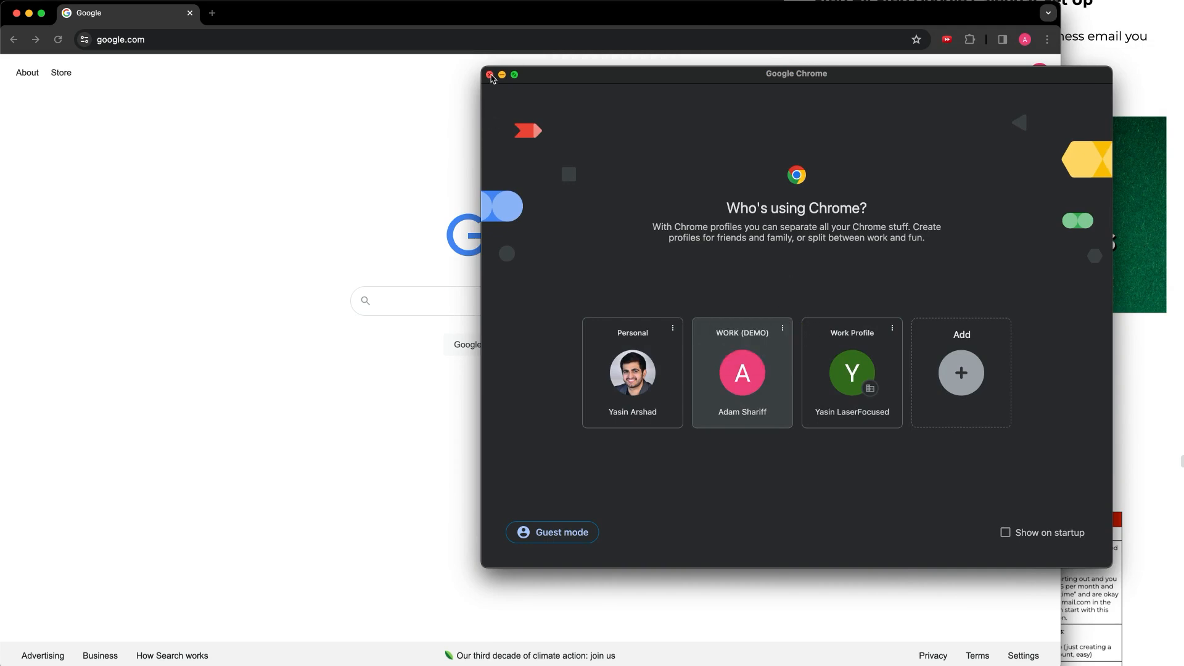
pyautogui.click(490, 75)
# Recheck the active Chrome profile and read the guide through the Part 2) Setup Google Calendar section.
pyautogui.click(1025, 40)
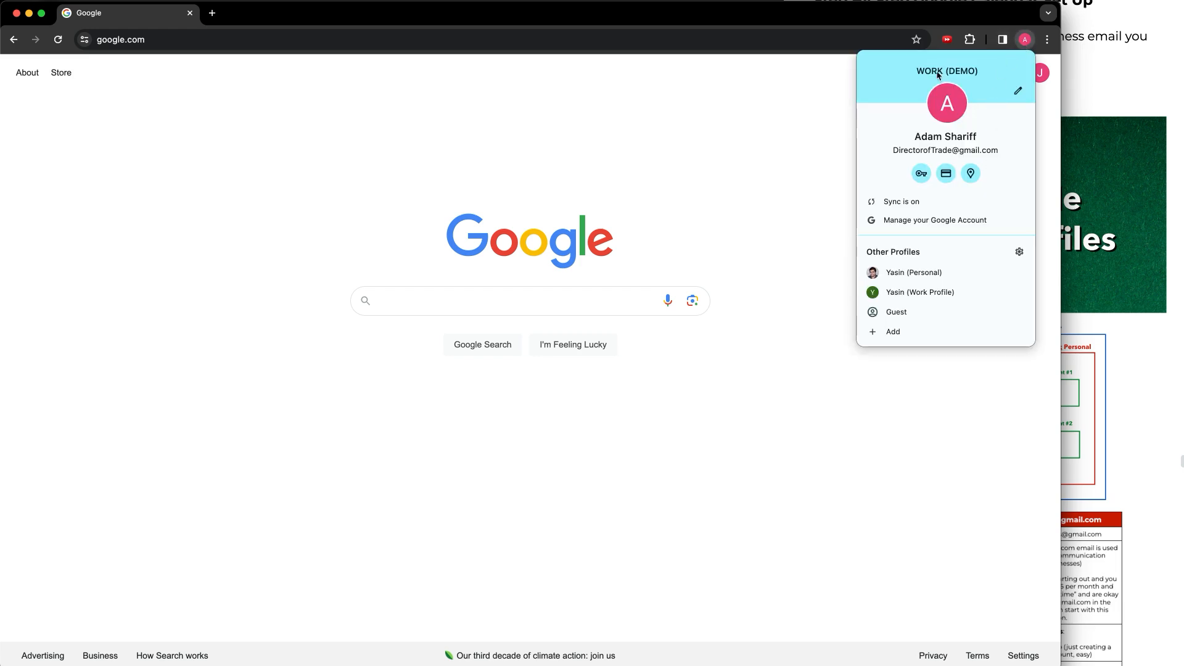
pyautogui.click(1120, 320)
pyautogui.scroll(-5, 984, 265)
pyautogui.scroll(-5, 981, 264)
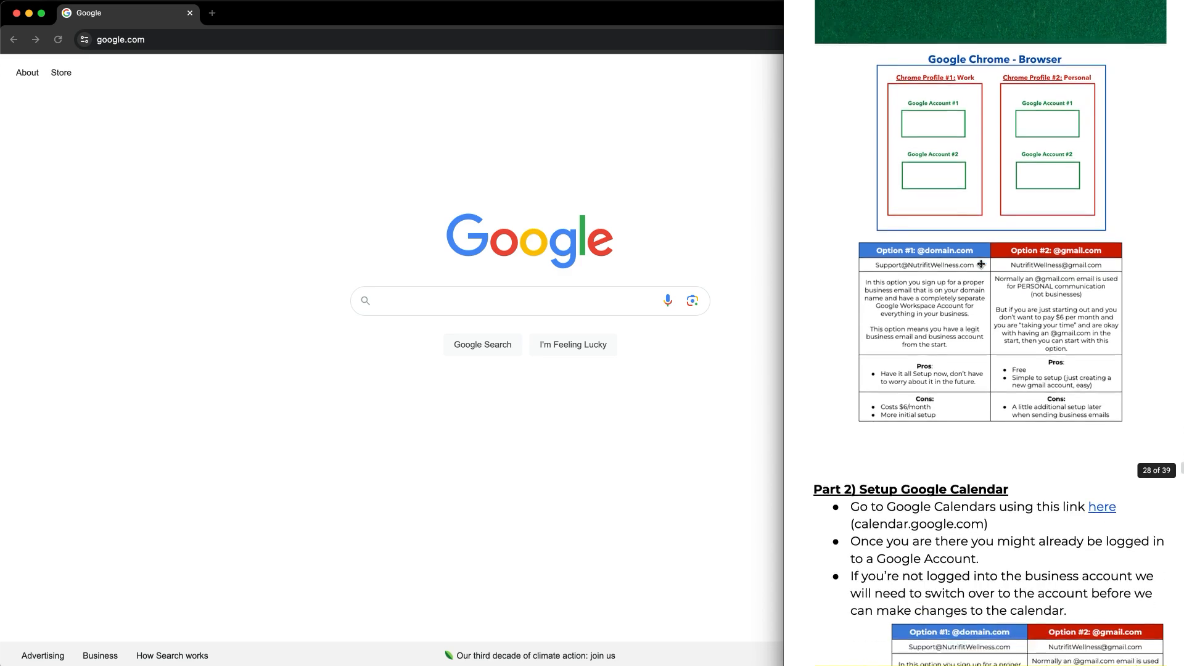
pyautogui.scroll(-3, 980, 262)
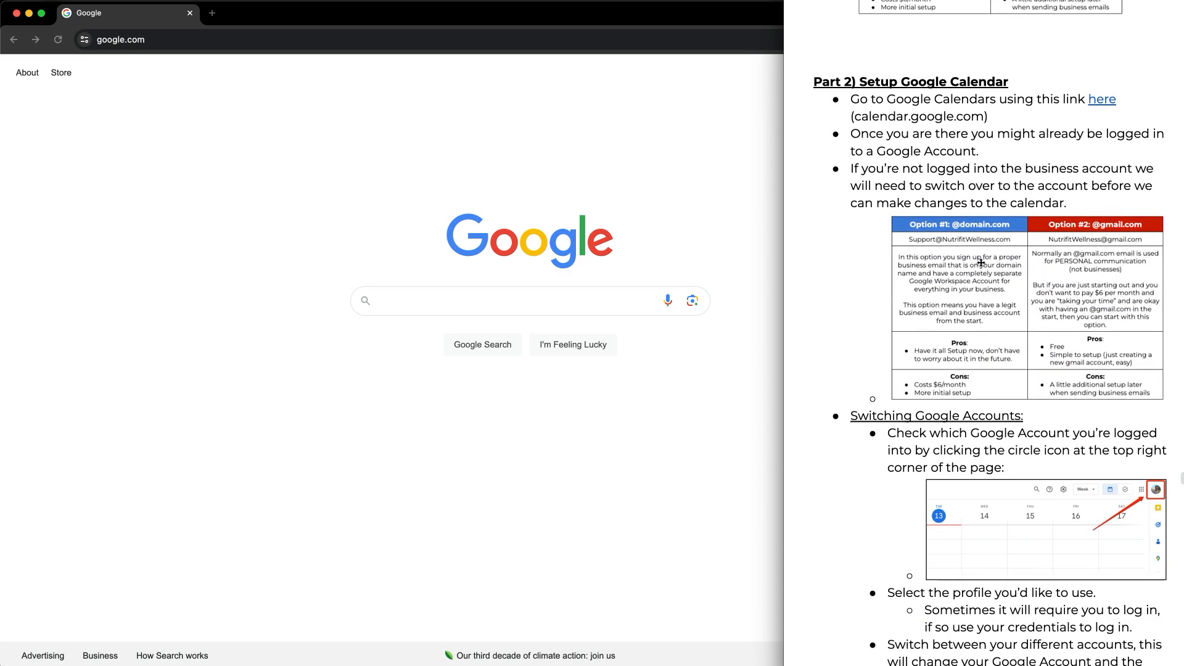
pyautogui.click(644, 159)
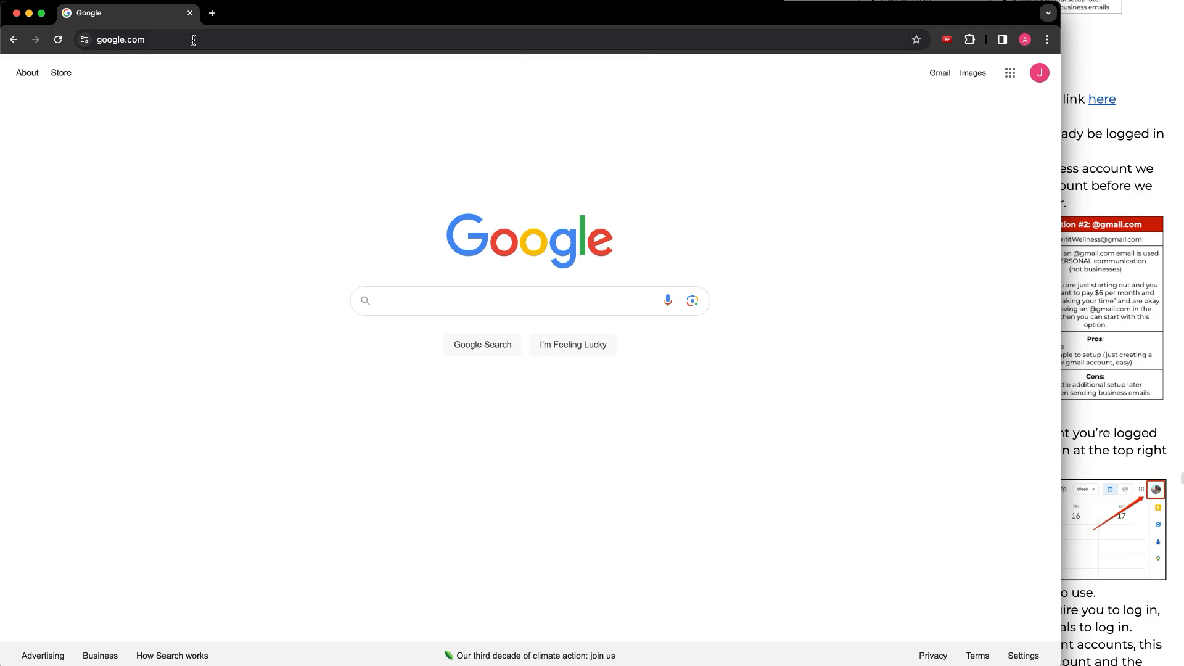
pyautogui.click(159, 40)
pyautogui.write('calendar.google.com')
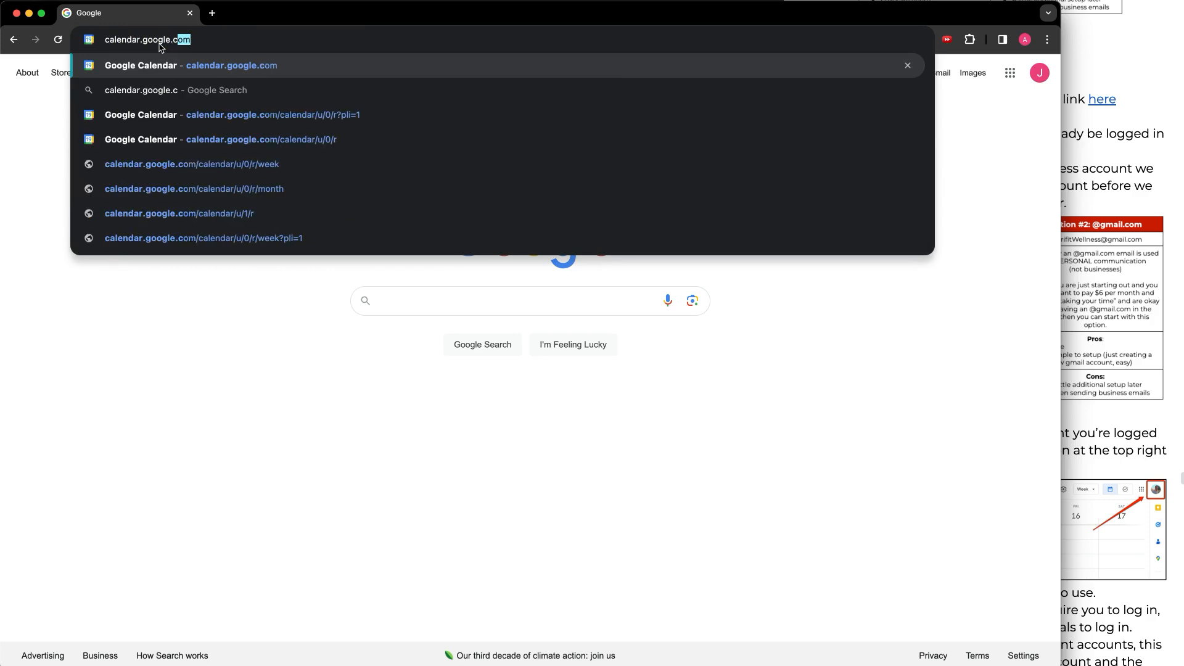
pyautogui.click(965, 132)
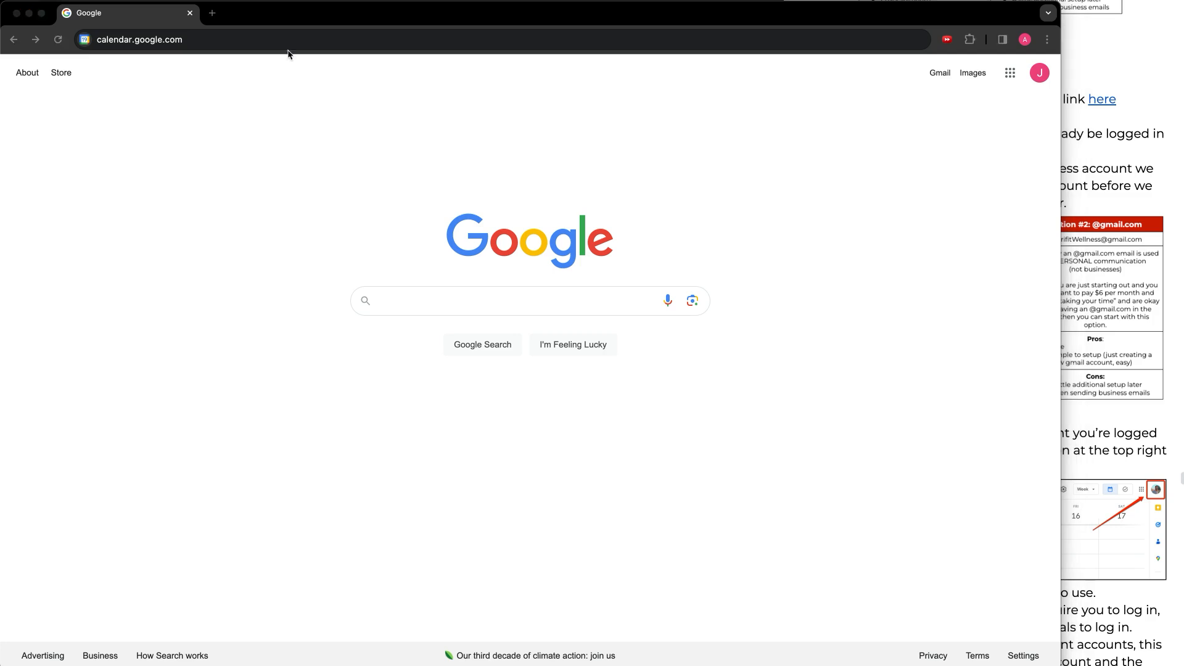
pyautogui.moveTo(1015, 62)
pyautogui.mouseDown()
pyautogui.moveTo(996, 90)
pyautogui.moveTo(1019, 64)
pyautogui.mouseUp()
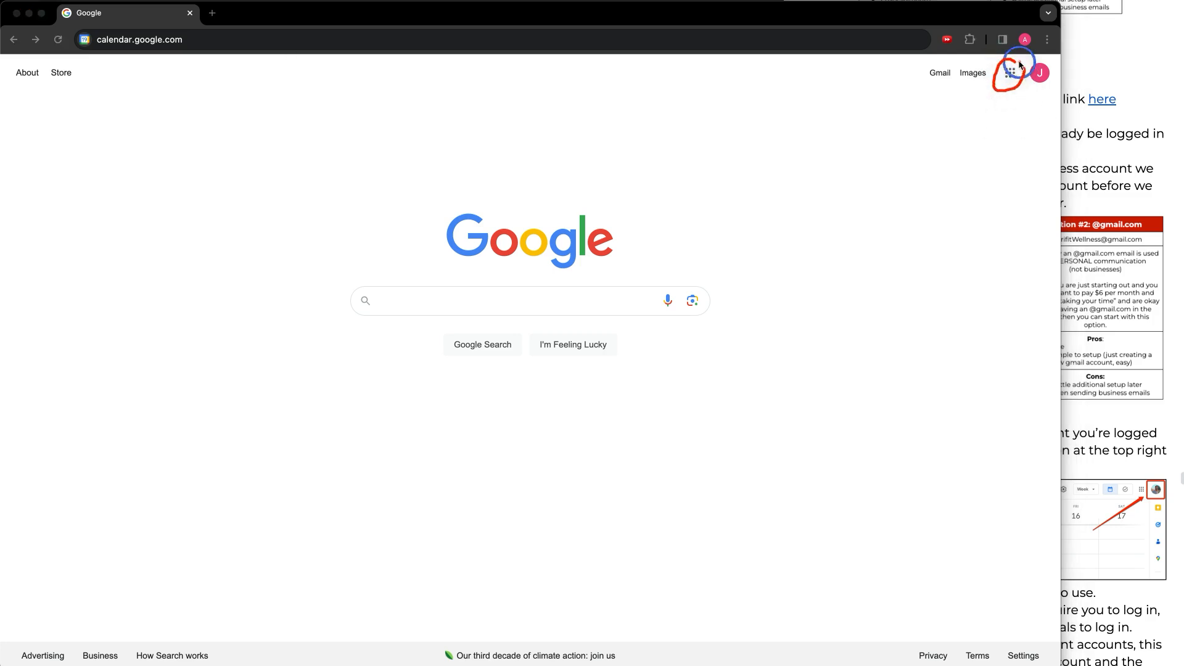
pyautogui.moveTo(1010, 185); pyautogui.dragTo(1011, 108)
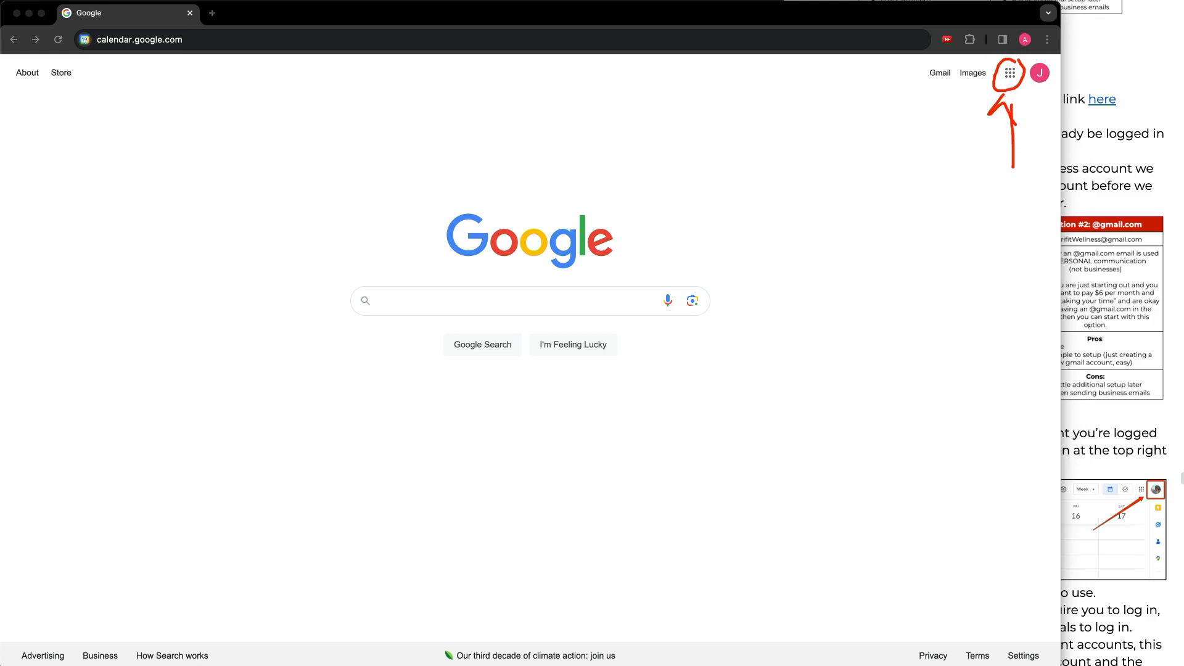
# Open Google Calendar from the Google apps list and enlarge the page.
pyautogui.click(886, 114)
pyautogui.click(1017, 80)
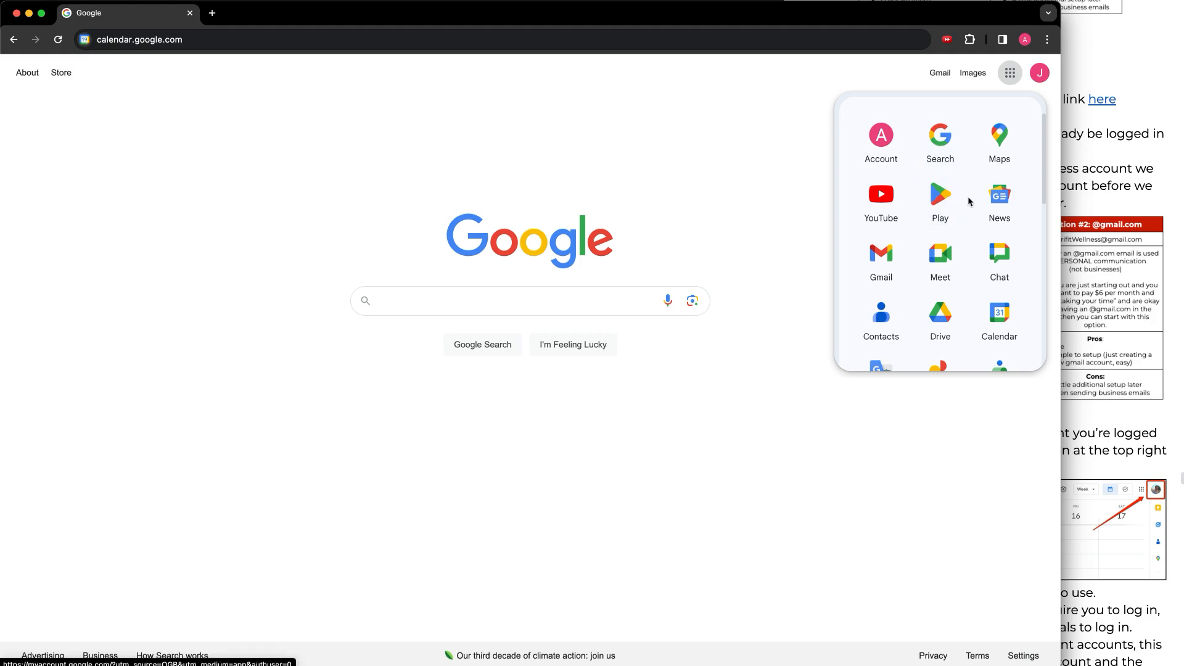
pyautogui.click(1002, 327)
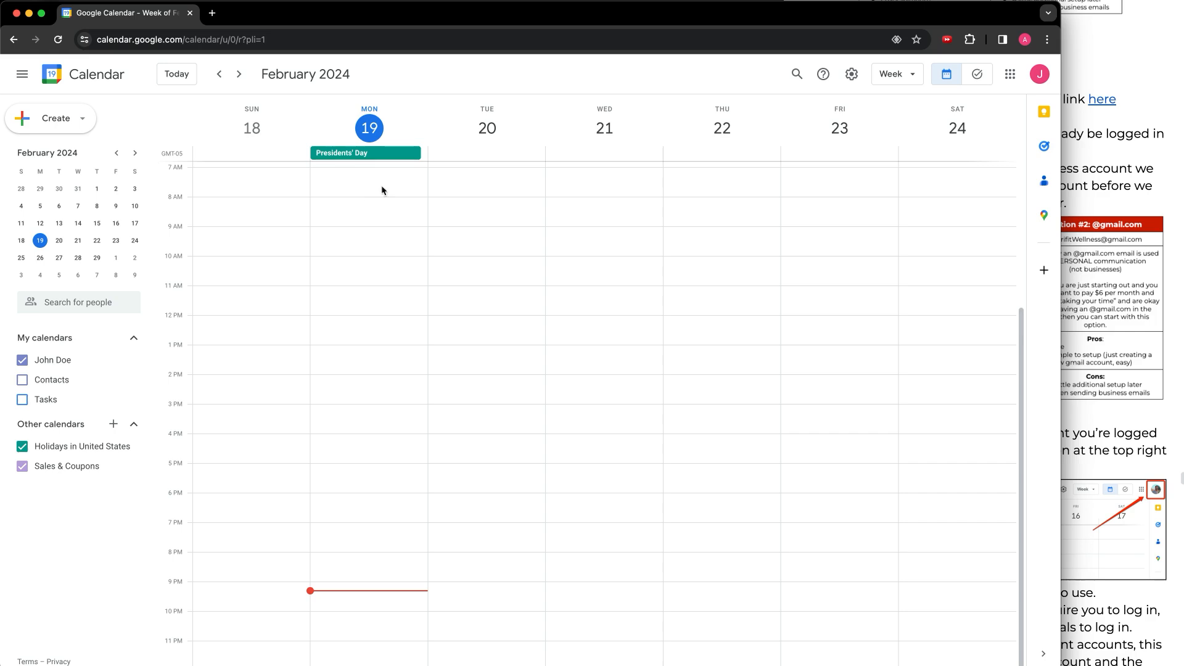
pyautogui.press('super+plus')
pyautogui.press('super+plus')
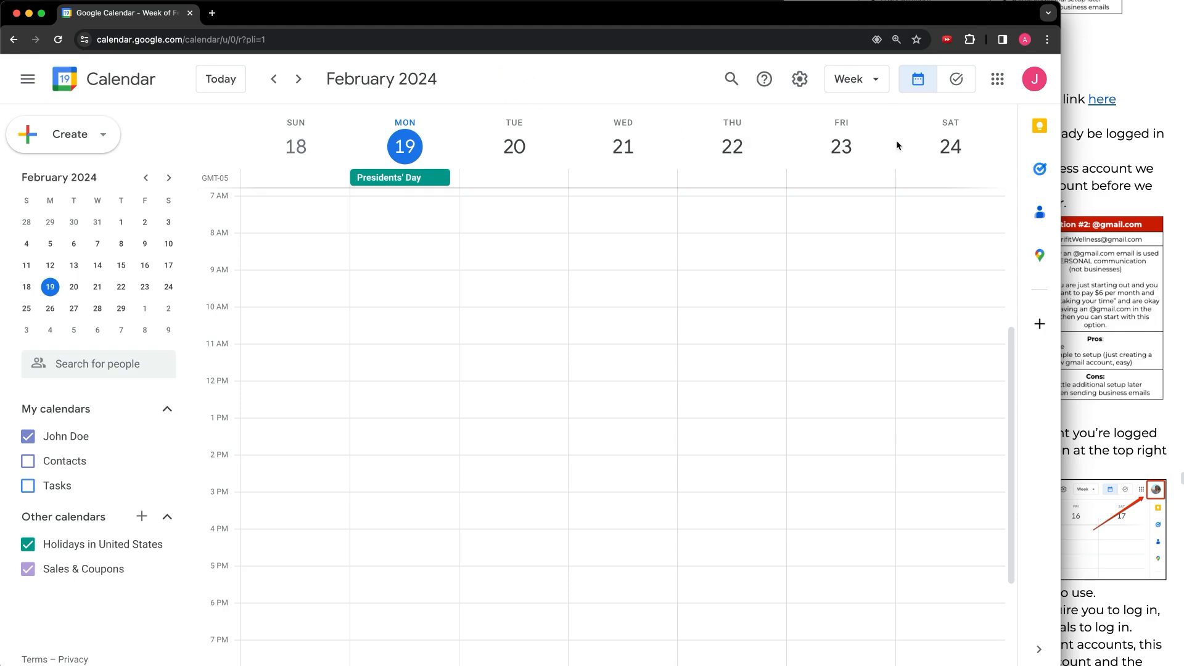
# Check which Google account is signed in to the calendar and close the account details.
pyautogui.click(1032, 88)
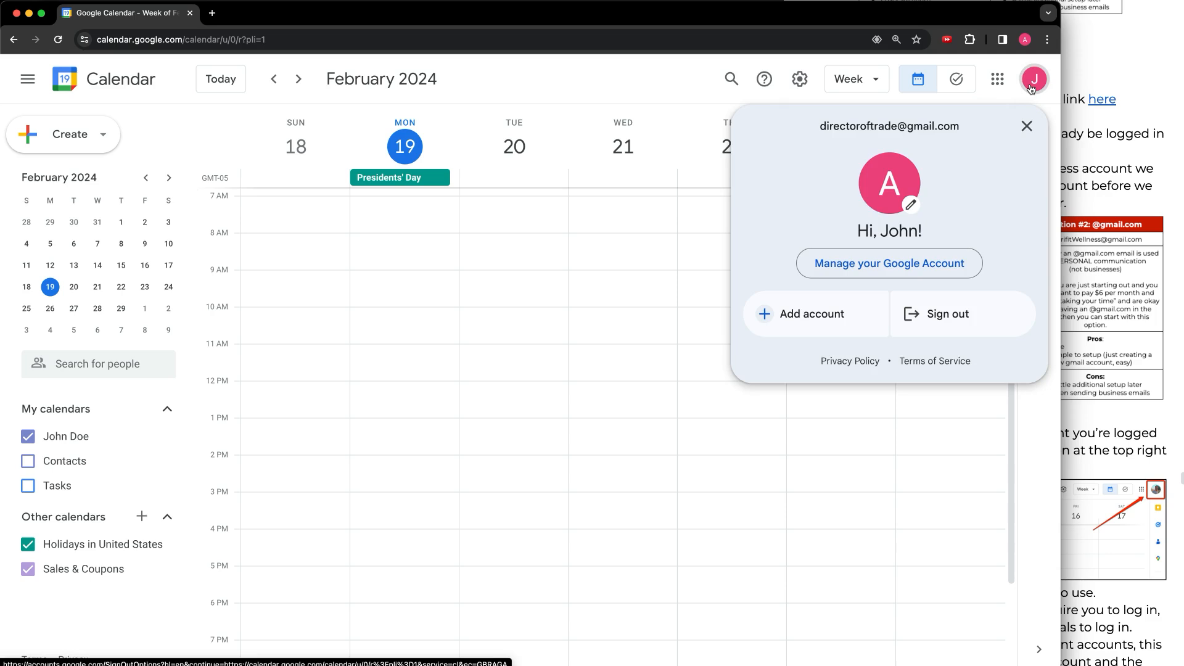
pyautogui.press('super+Tab')
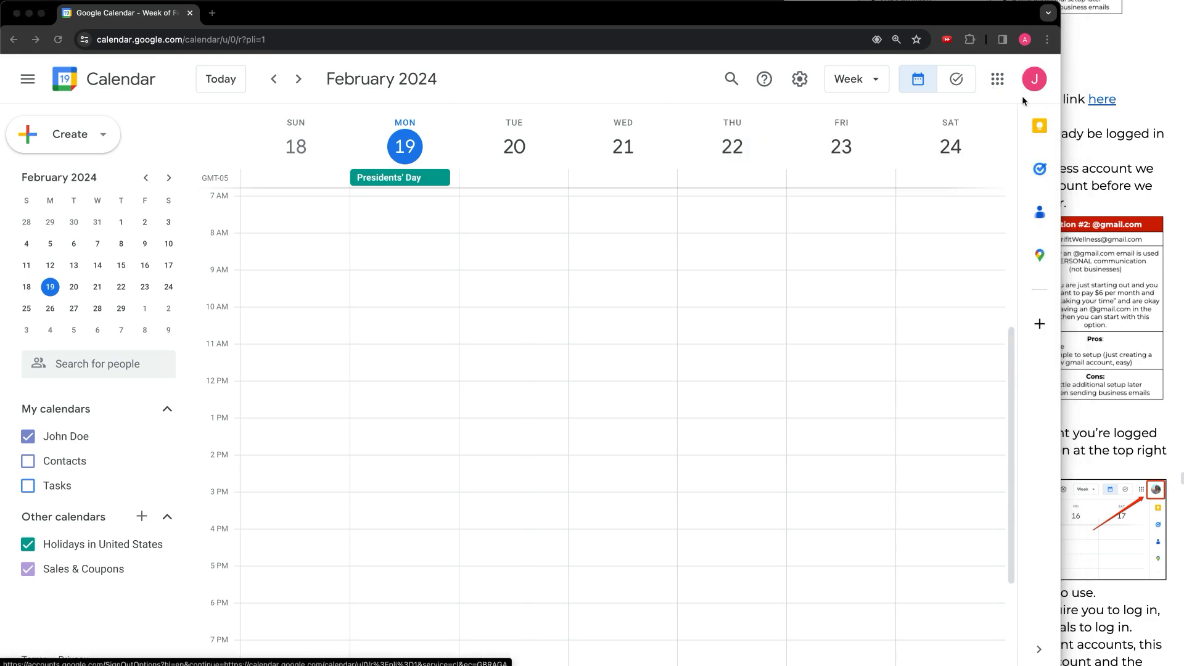
pyautogui.click(1034, 80)
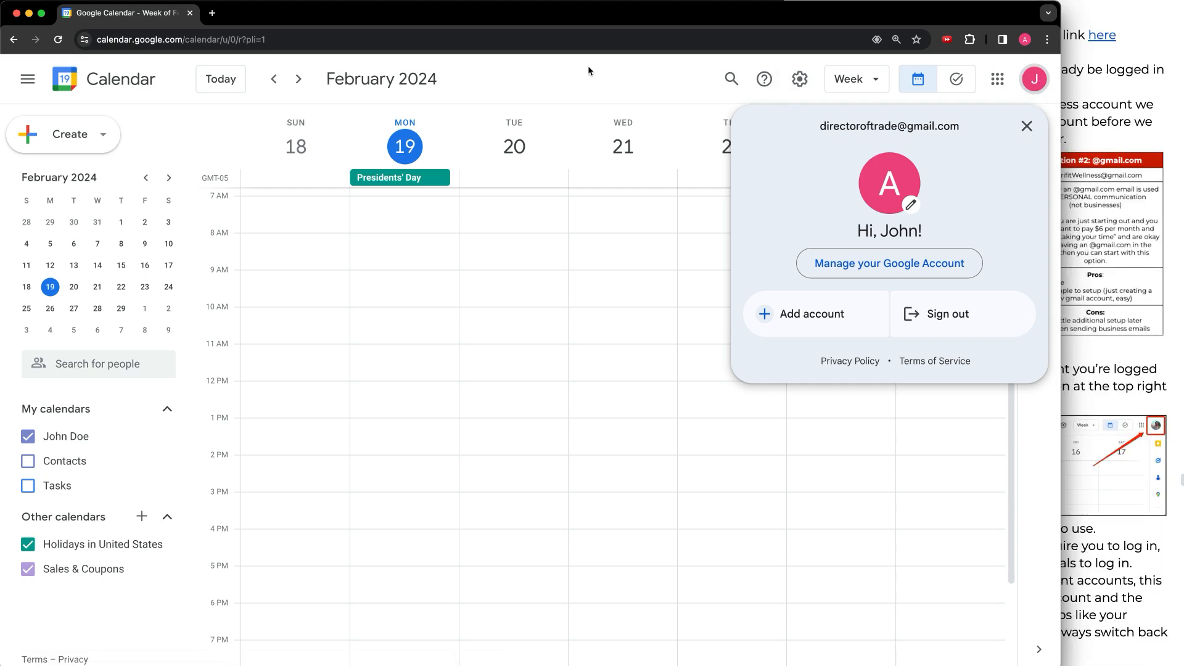
pyautogui.click(588, 69)
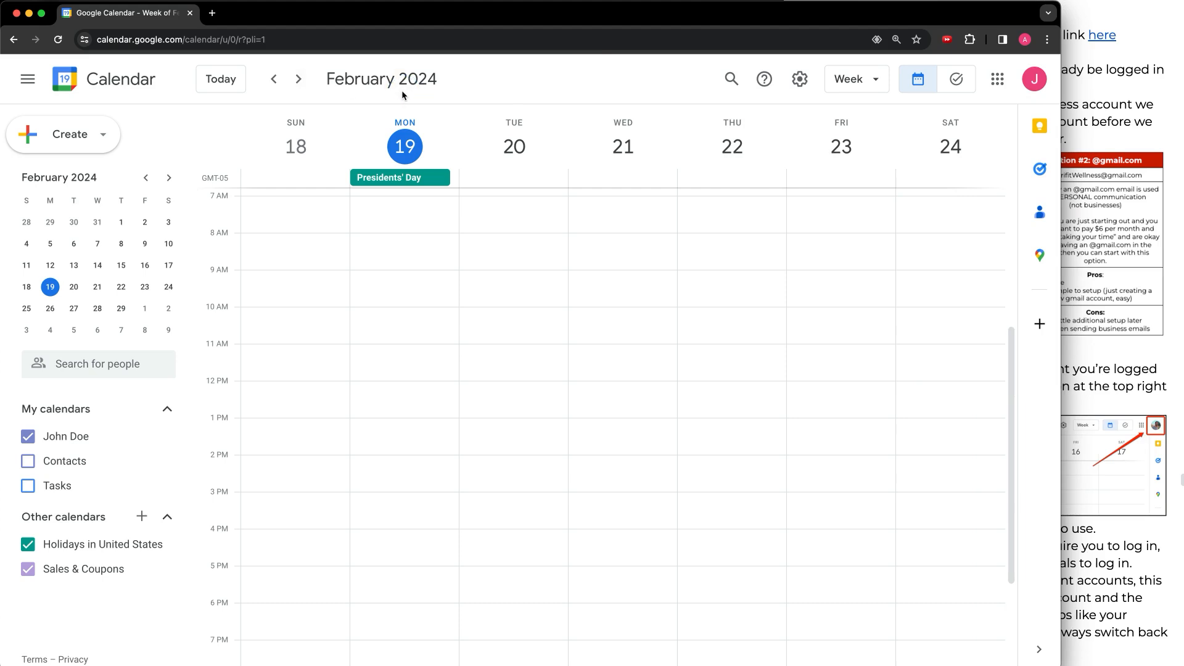
# Collapse and expand the calendar's sidebar using the main menu toggle.
pyautogui.hotkey('ctrl', 'a')
pyautogui.moveTo(36, 65)
pyautogui.mouseDown()
pyautogui.moveTo(26, 64)
pyautogui.moveTo(30, 98)
pyautogui.moveTo(45, 65)
pyautogui.mouseUp()
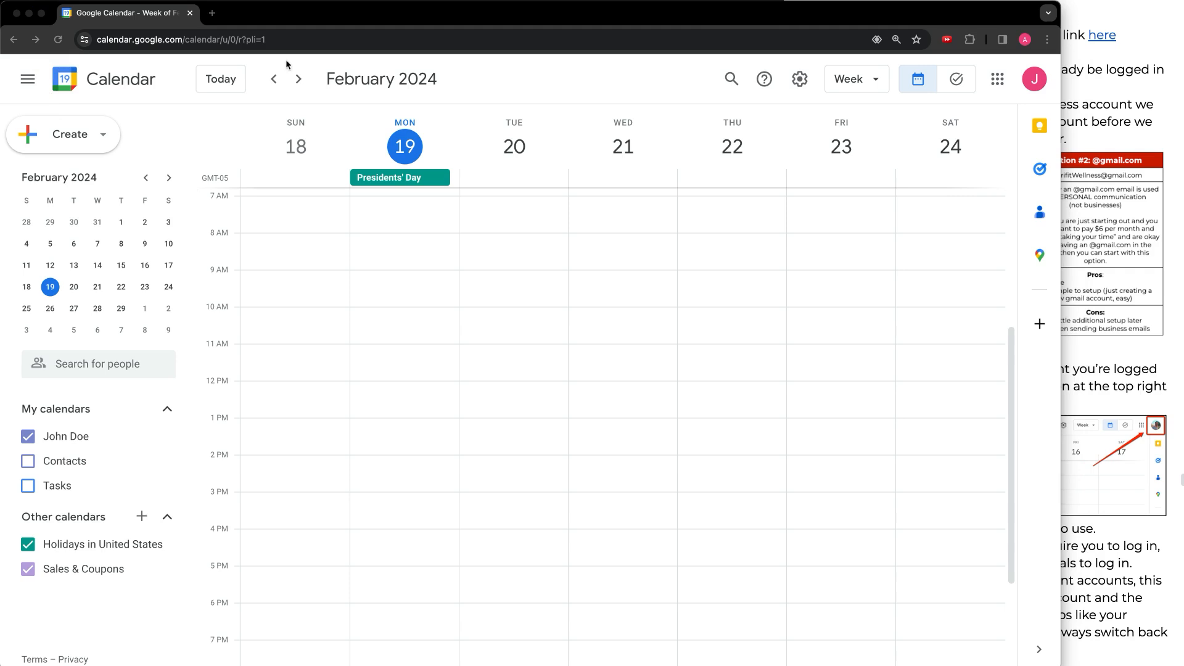
pyautogui.click(32, 83)
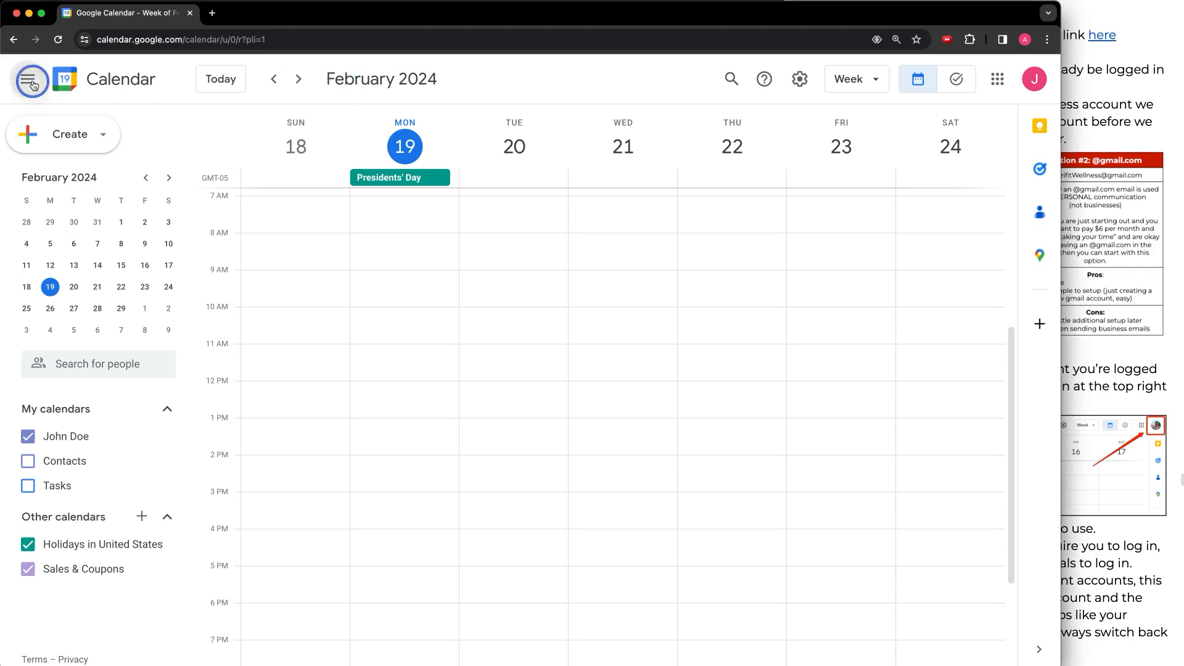
pyautogui.click(32, 84)
pyautogui.click(32, 83)
pyautogui.click(32, 83)
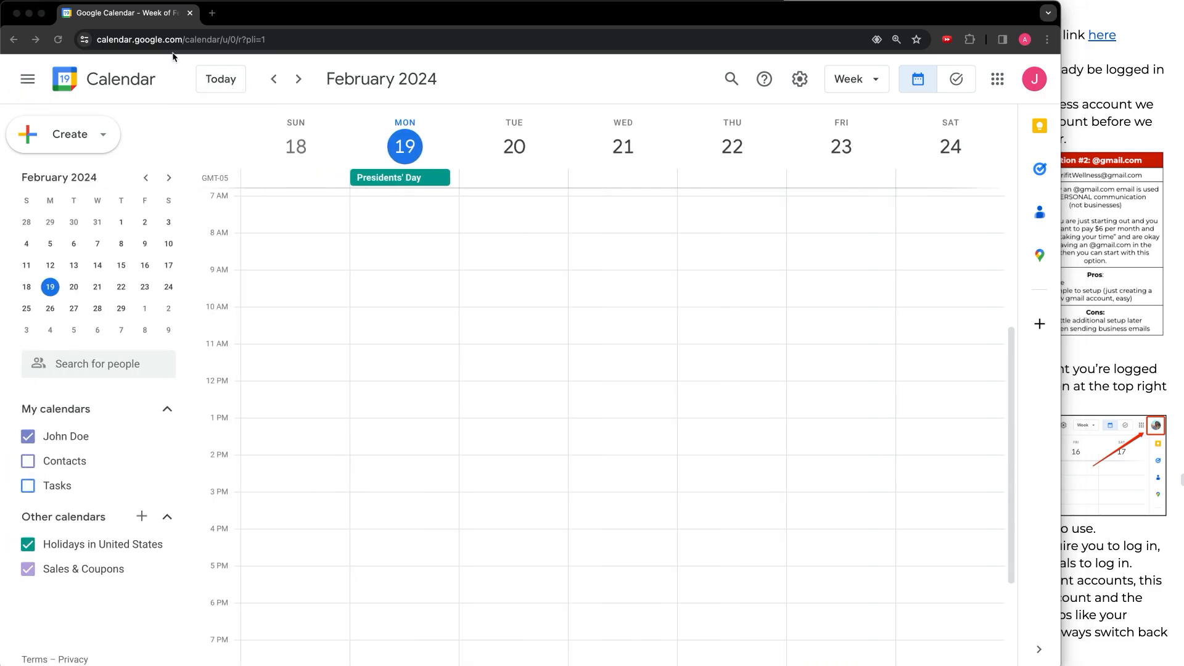
# Browse the weekly calendar forward past June 2025 and return to the current week.
pyautogui.moveTo(220, 60)
pyautogui.mouseDown()
pyautogui.moveTo(185, 100)
pyautogui.moveTo(249, 67)
pyautogui.moveTo(241, 137)
pyautogui.moveTo(250, 117)
pyautogui.mouseUp()
pyautogui.tripleClick(305, 86)
pyautogui.tripleClick(305, 87)
pyautogui.doubleClick(306, 86)
pyautogui.doubleClick(306, 87)
pyautogui.doubleClick(306, 86)
pyautogui.doubleClick(305, 86)
pyautogui.tripleClick(305, 86)
pyautogui.tripleClick(305, 87)
pyautogui.tripleClick(305, 86)
pyautogui.tripleClick(306, 86)
pyautogui.doubleClick(305, 86)
pyautogui.doubleClick(306, 86)
pyautogui.tripleClick(307, 87)
pyautogui.tripleClick(308, 86)
pyautogui.tripleClick(309, 86)
pyautogui.tripleClick(309, 87)
pyautogui.doubleClick(309, 86)
pyautogui.doubleClick(309, 86)
pyautogui.tripleClick(309, 86)
pyautogui.tripleClick(309, 87)
pyautogui.doubleClick(309, 86)
pyautogui.doubleClick(310, 86)
pyautogui.tripleClick(311, 87)
pyautogui.tripleClick(311, 85)
pyautogui.doubleClick(311, 85)
pyautogui.doubleClick(312, 85)
pyautogui.click(312, 85)
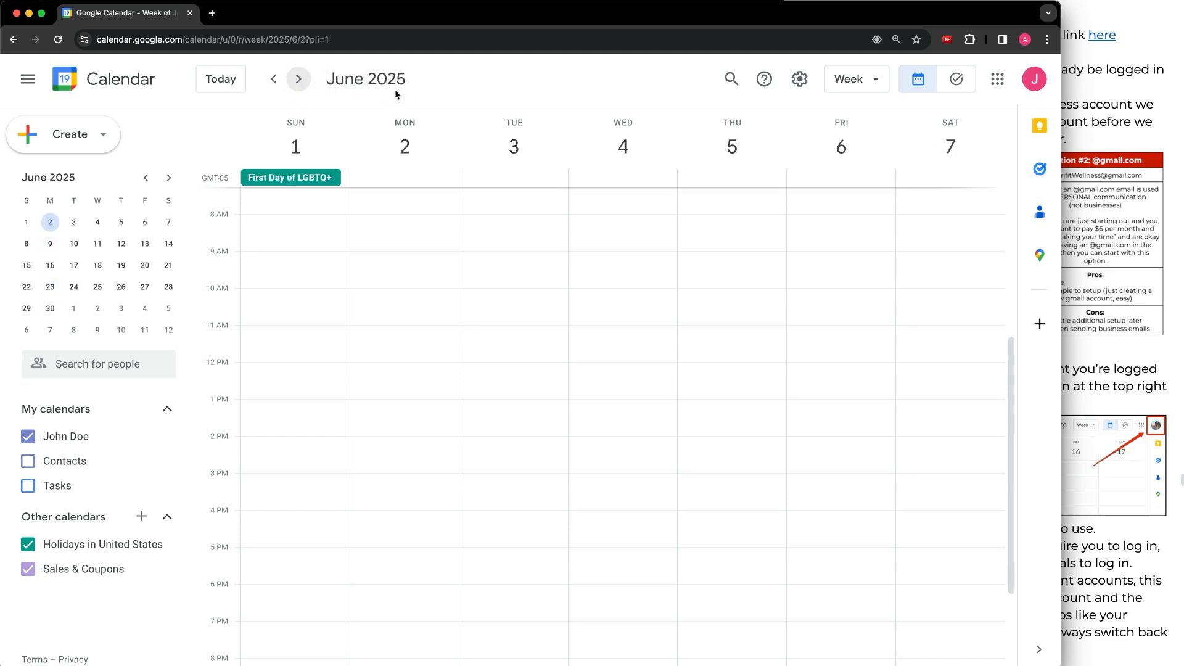
pyautogui.click(300, 87)
pyautogui.tripleClick(300, 88)
pyautogui.tripleClick(301, 88)
pyautogui.doubleClick(301, 89)
pyautogui.doubleClick(301, 89)
pyautogui.click(222, 90)
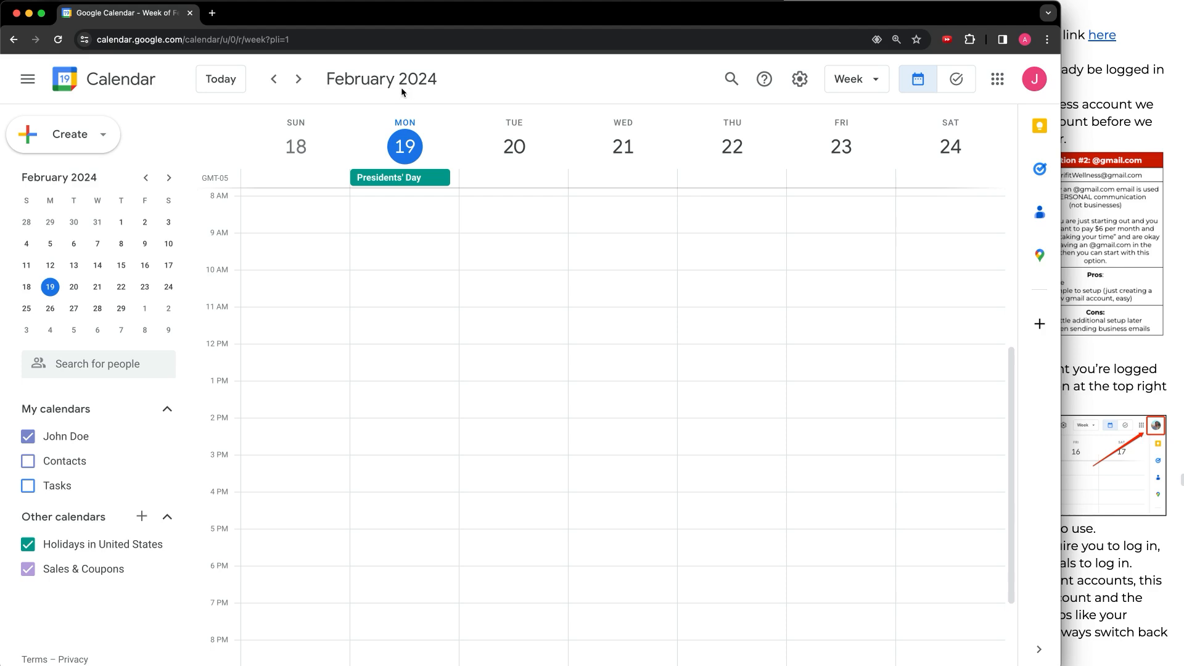
# Switch the calendar to Month view and postpone the browser notification permission request.
pyautogui.hotkey('ctrl', 'a')
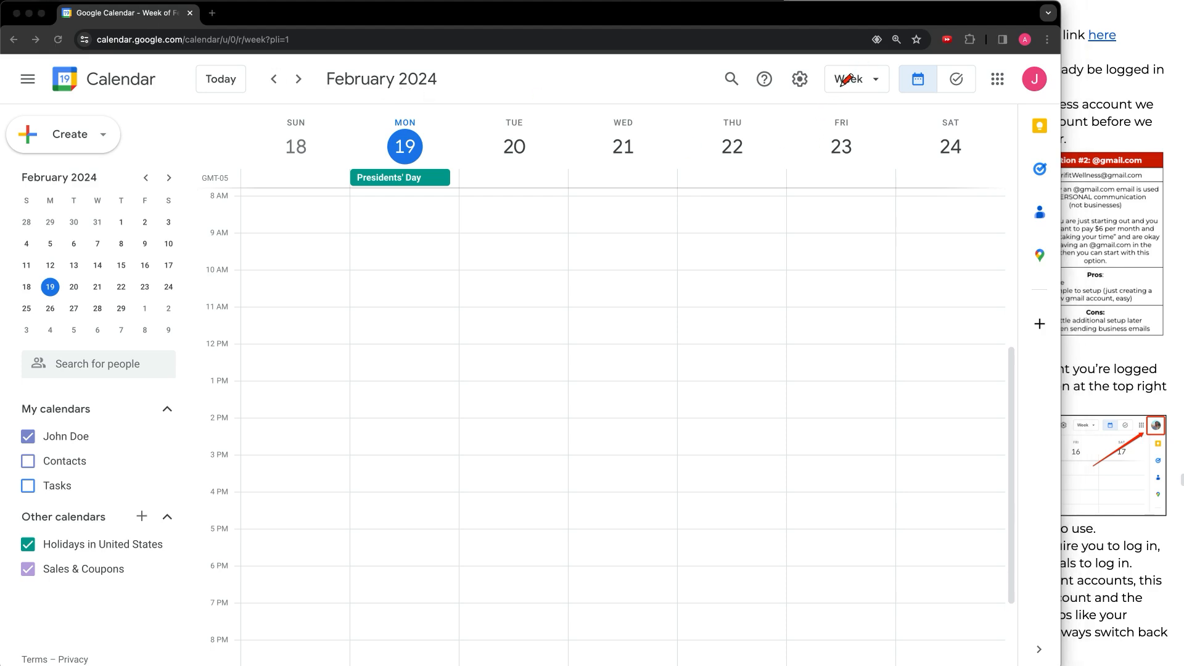
pyautogui.moveTo(854, 65)
pyautogui.mouseDown()
pyautogui.moveTo(840, 79)
pyautogui.moveTo(878, 62)
pyautogui.mouseUp()
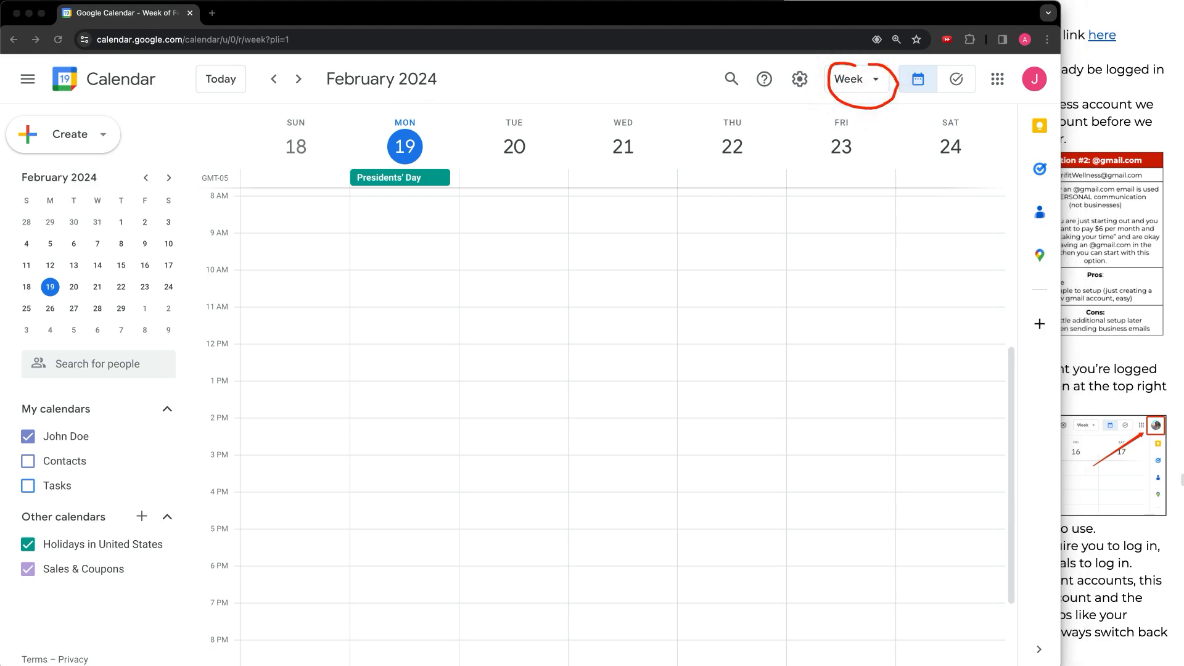
pyautogui.click(872, 82)
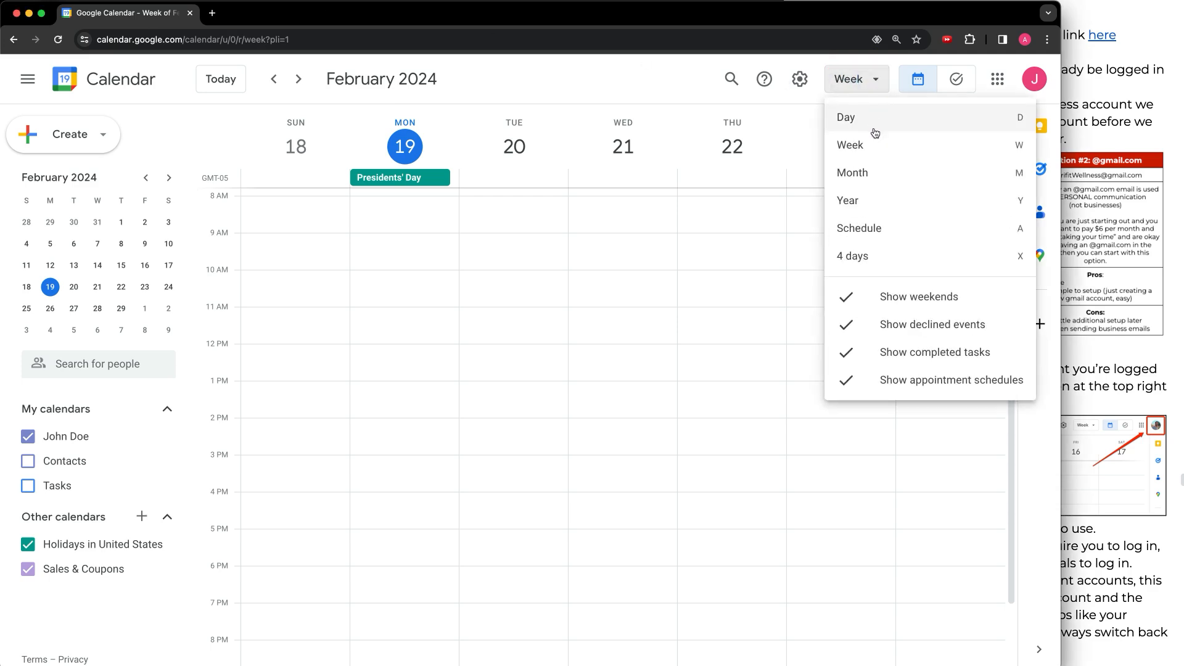
pyautogui.click(880, 177)
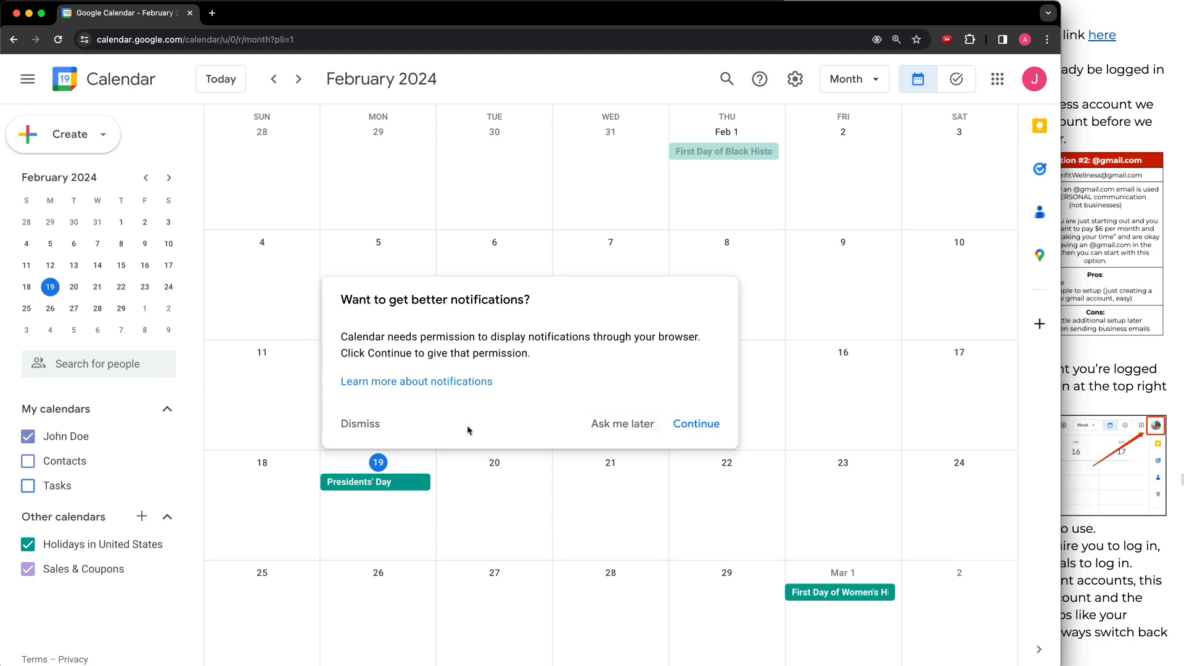
pyautogui.click(613, 430)
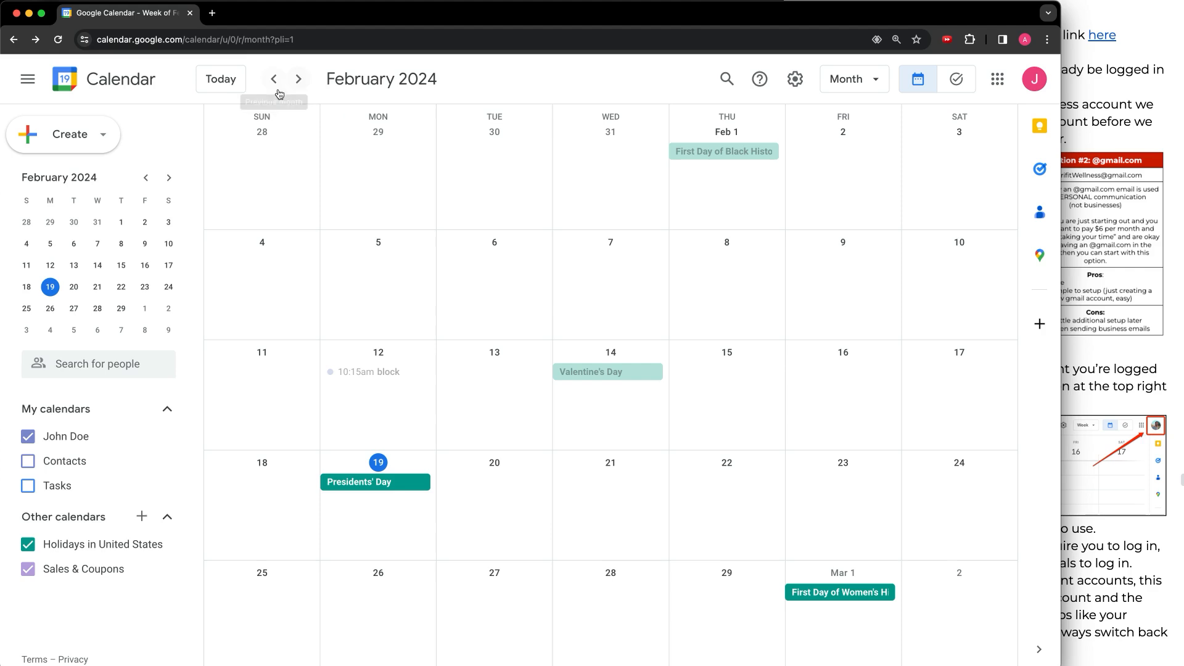
# Page one month forward and back, and change the calendar to Year view.
pyautogui.click(298, 78)
pyautogui.click(274, 79)
pyautogui.click(837, 87)
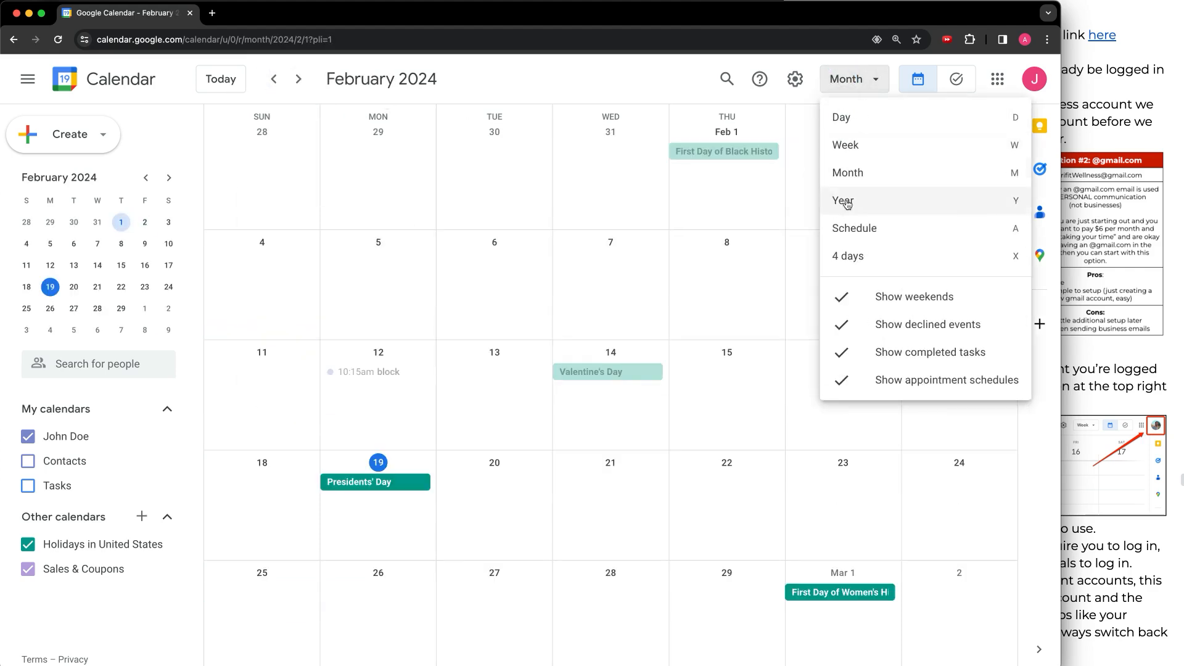
pyautogui.click(877, 210)
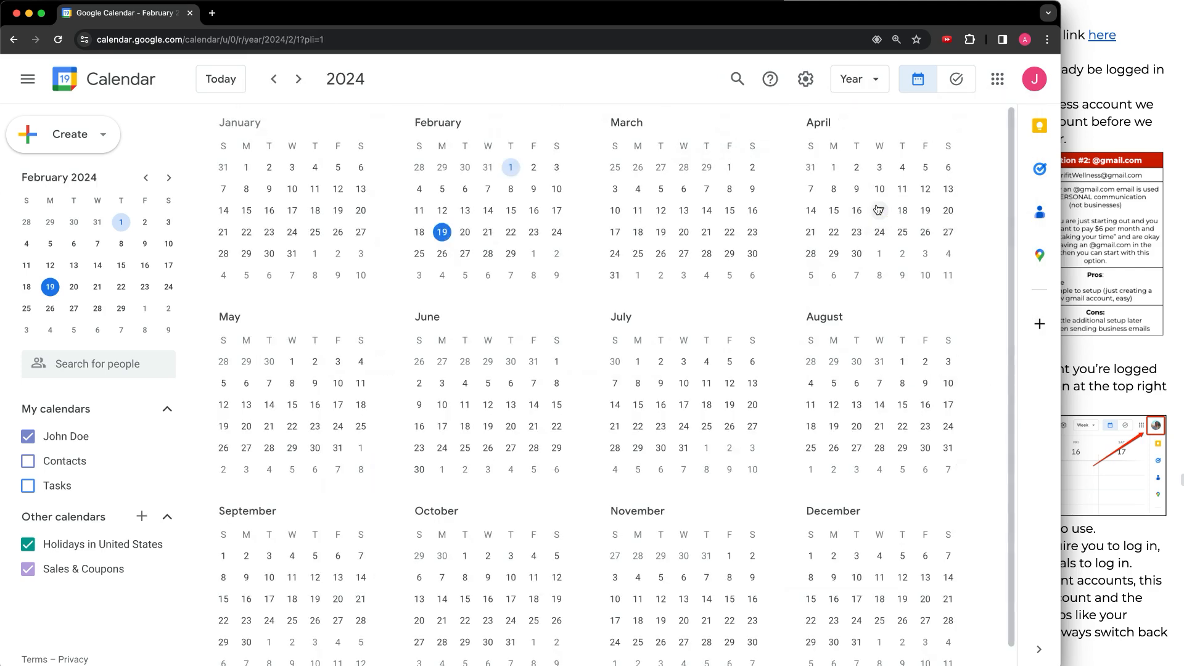
# Switch to Day view and page forward to February 9, 2024.
pyautogui.click(869, 91)
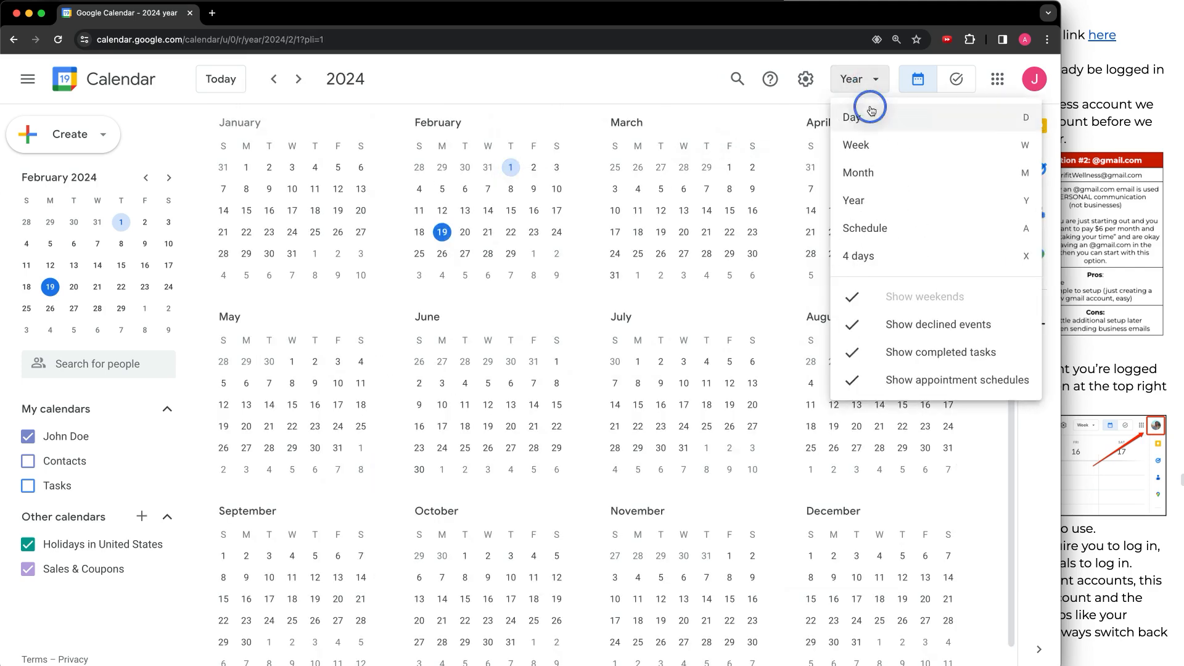
pyautogui.click(867, 115)
pyautogui.click(298, 79)
pyautogui.click(298, 79)
pyautogui.click(298, 79)
pyautogui.click(298, 79)
pyautogui.click(298, 79)
pyautogui.click(298, 79)
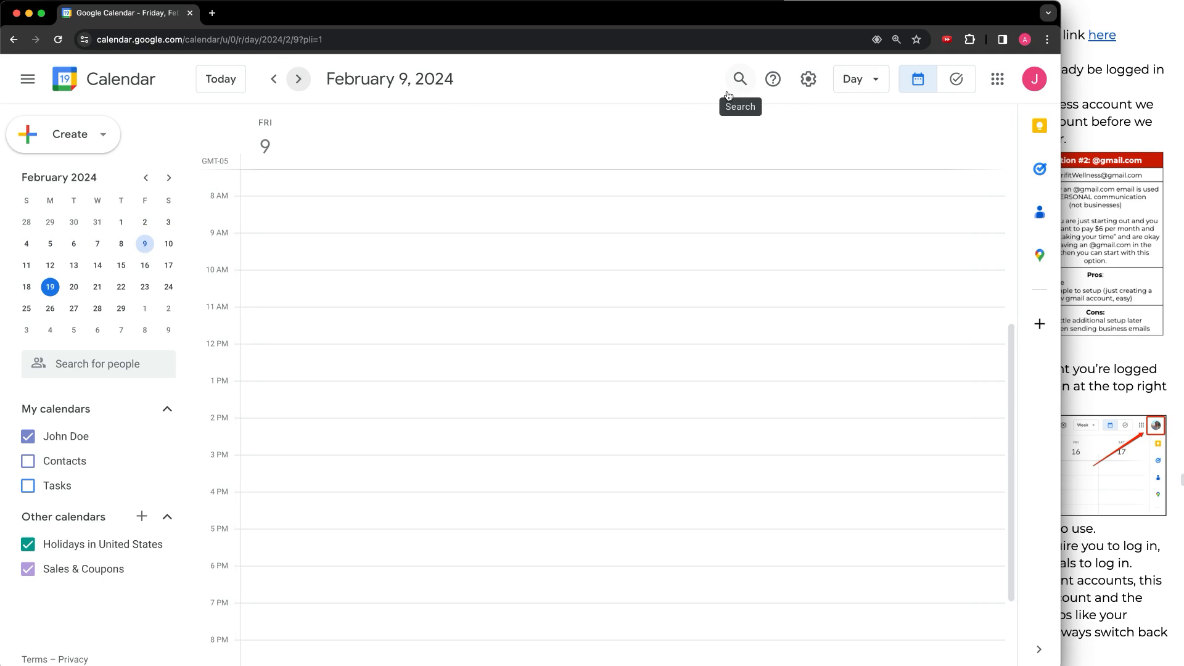
# Try the Classic (with black text) color set for events and return it to Modern (with white text).
pyautogui.click(808, 90)
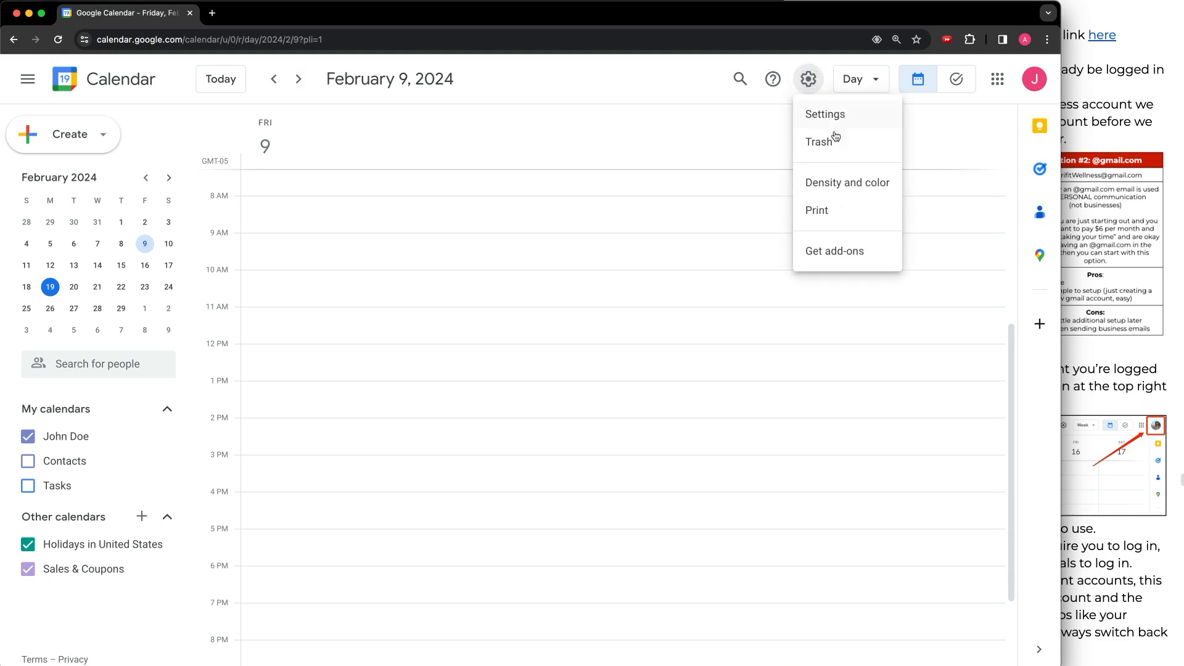
pyautogui.click(842, 187)
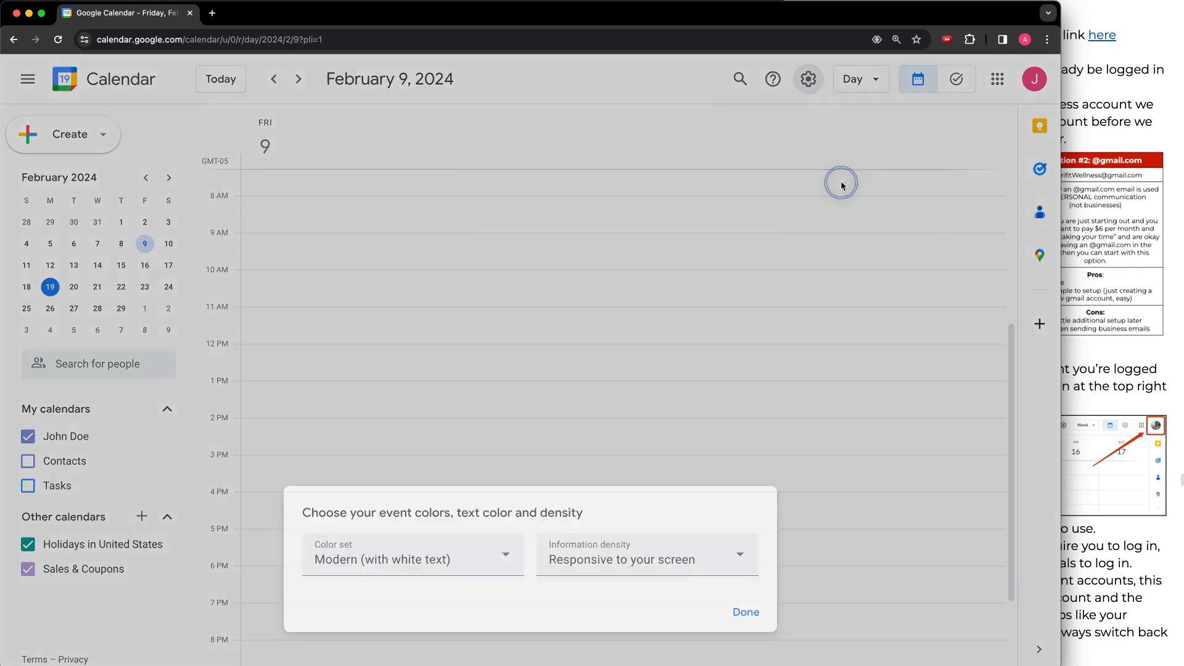
pyautogui.click(461, 553)
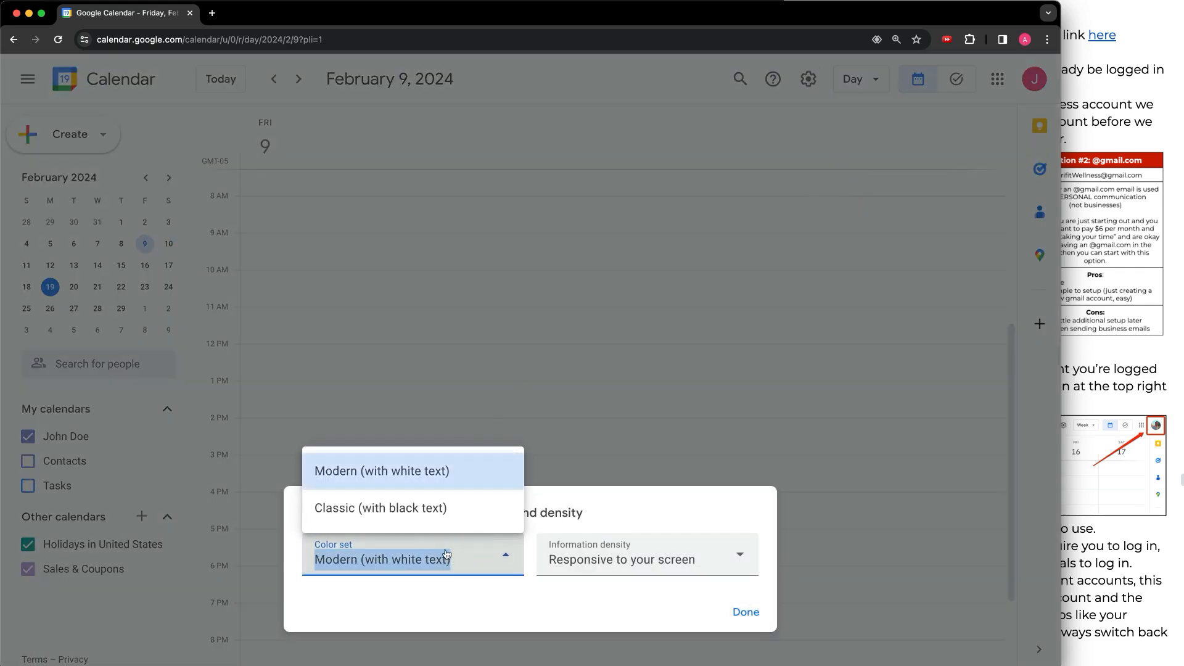
pyautogui.click(432, 512)
pyautogui.click(417, 558)
pyautogui.click(429, 484)
# Try the Compact information density, switch back to Responsive to your screen, and close the density and color options.
pyautogui.click(626, 558)
pyautogui.click(629, 498)
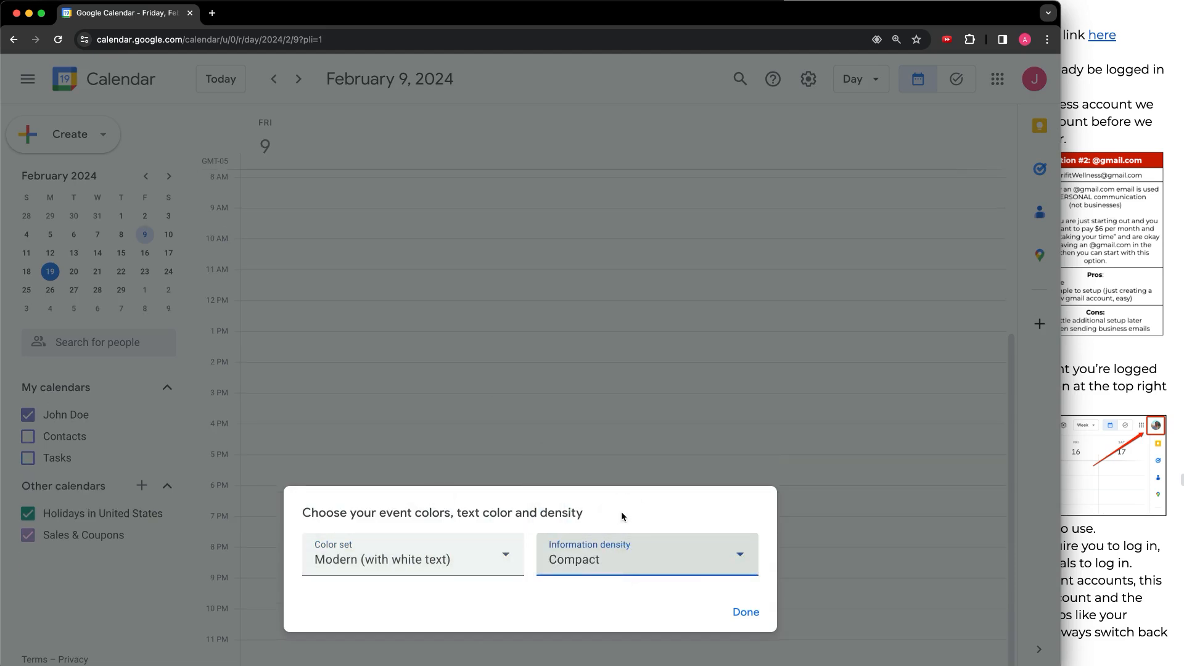
pyautogui.click(616, 555)
pyautogui.click(624, 486)
pyautogui.click(746, 612)
pyautogui.click(809, 81)
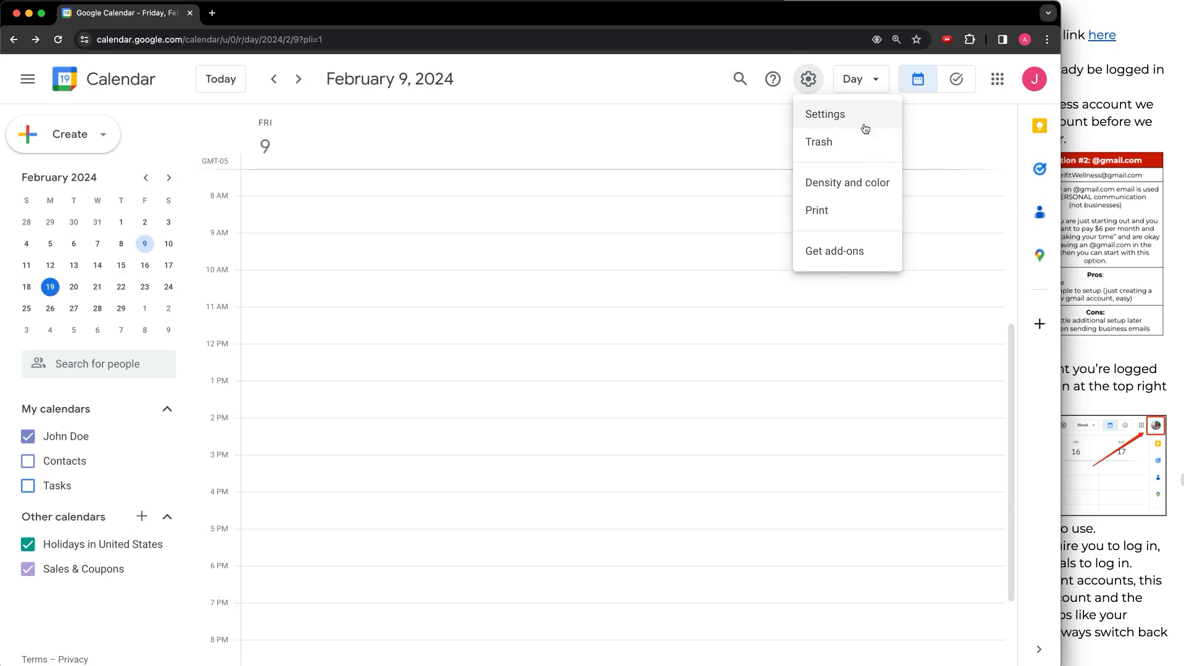
pyautogui.click(435, 81)
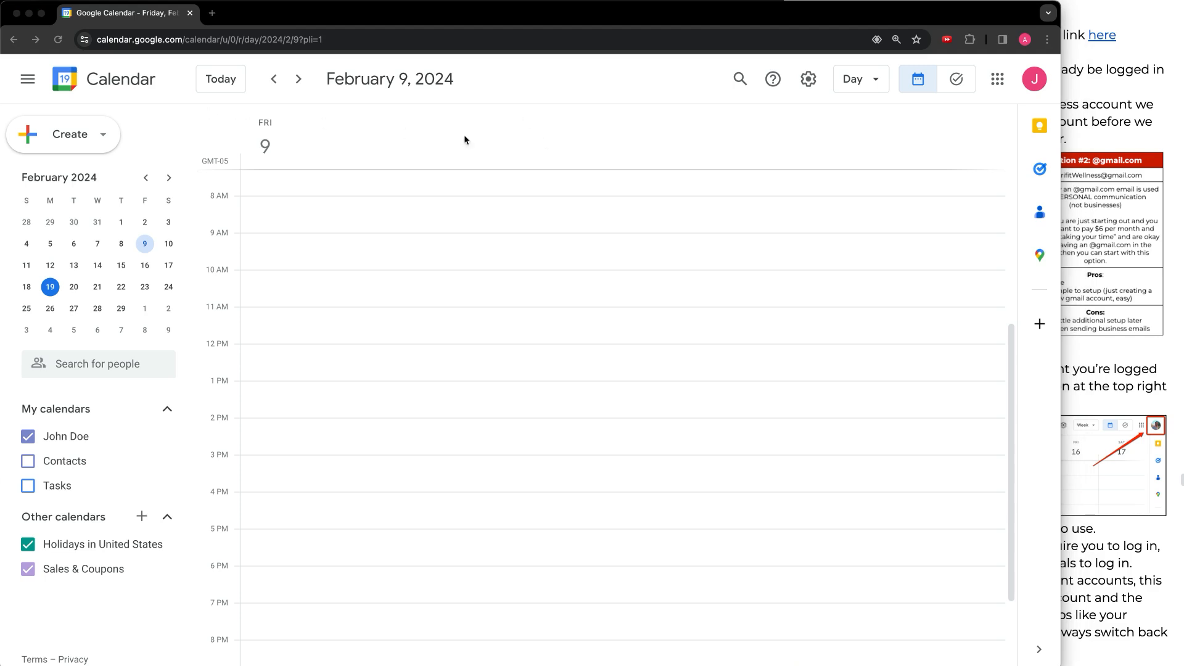
pyautogui.moveTo(940, 95); pyautogui.dragTo(971, 94)
pyautogui.click(617, 71)
pyautogui.click(668, 94)
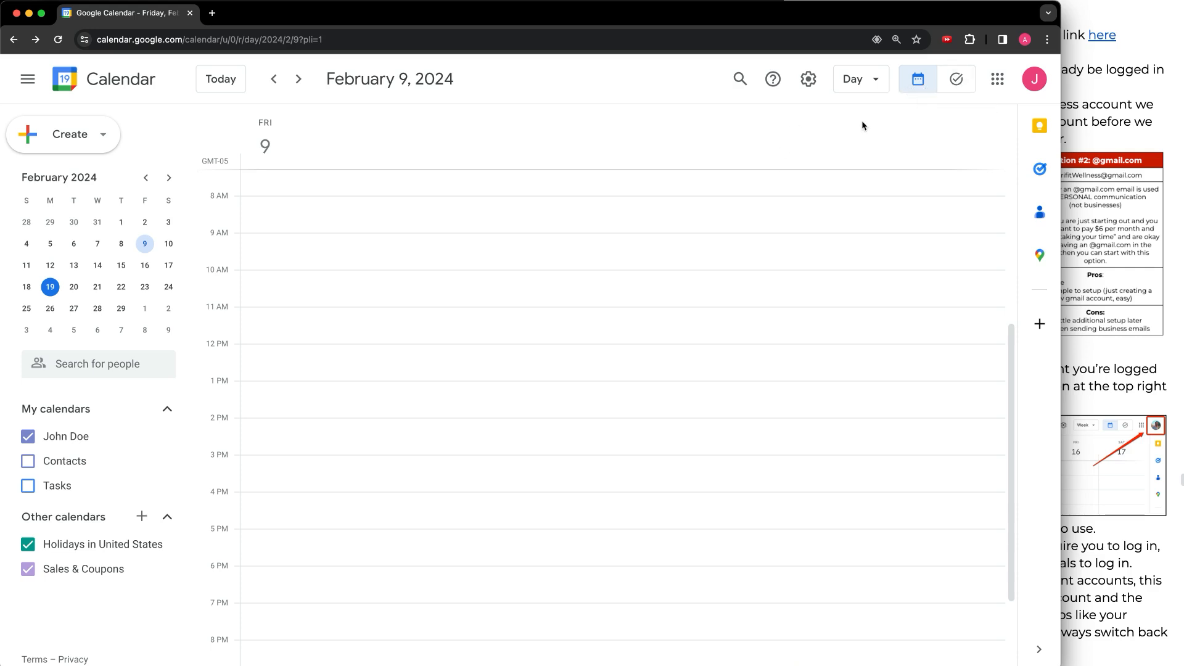
# View the task list and return to the calendar, collapsing and expanding its sidebar.
pyautogui.click(958, 81)
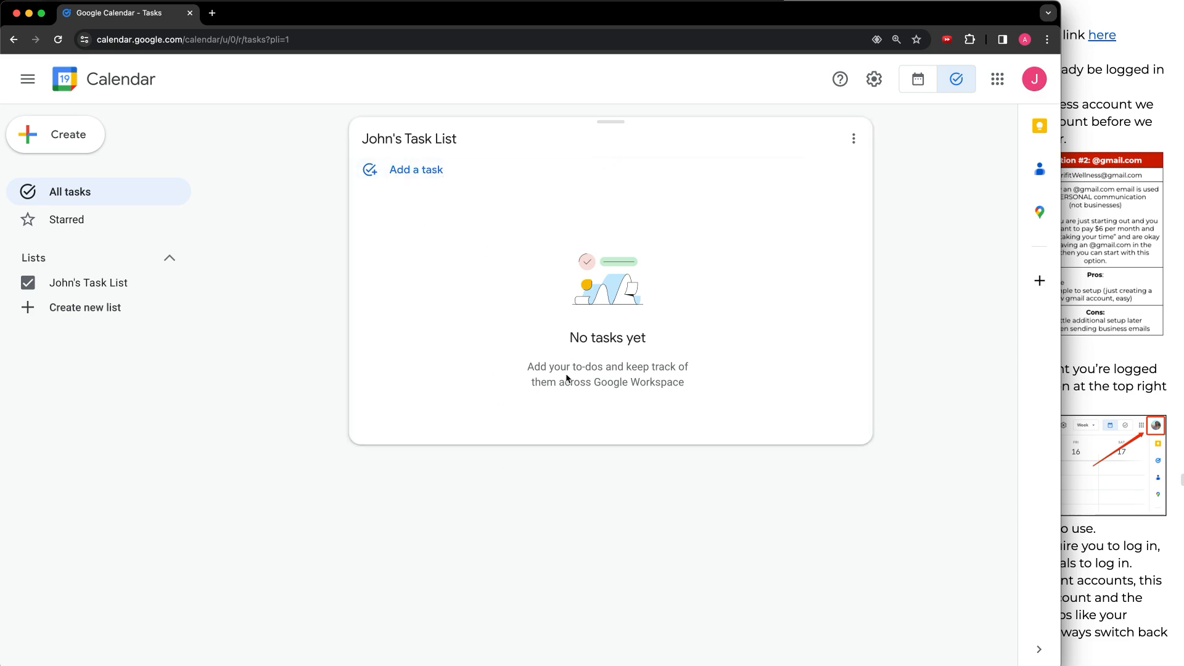
pyautogui.click(919, 79)
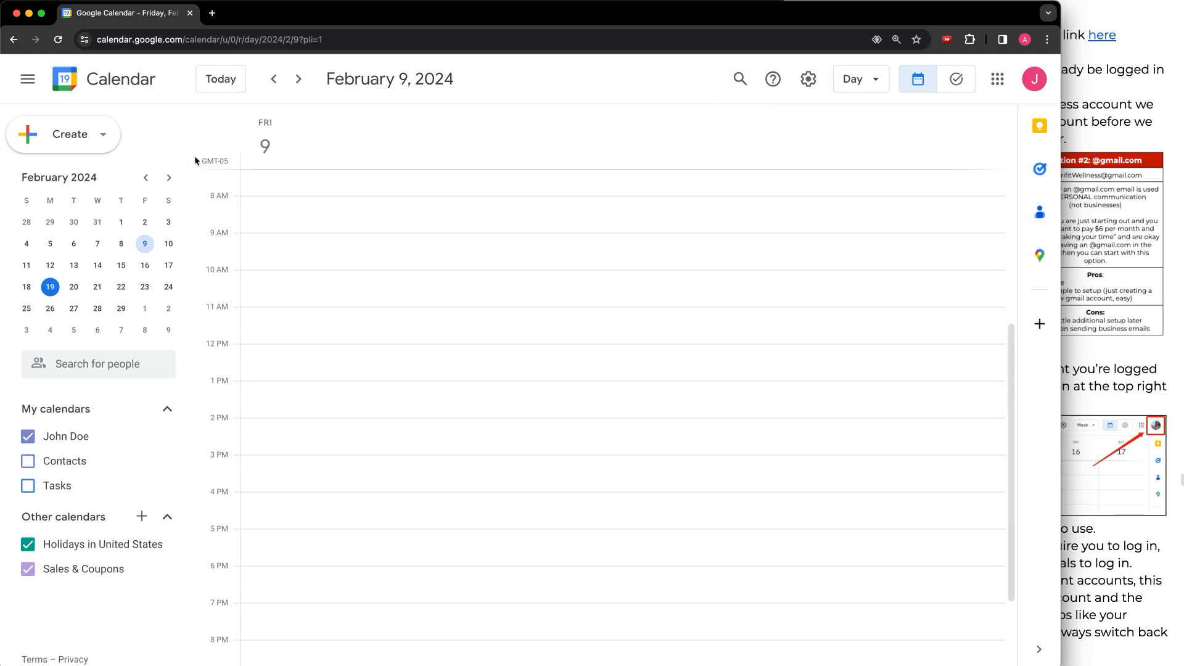
pyautogui.click(28, 78)
pyautogui.click(28, 79)
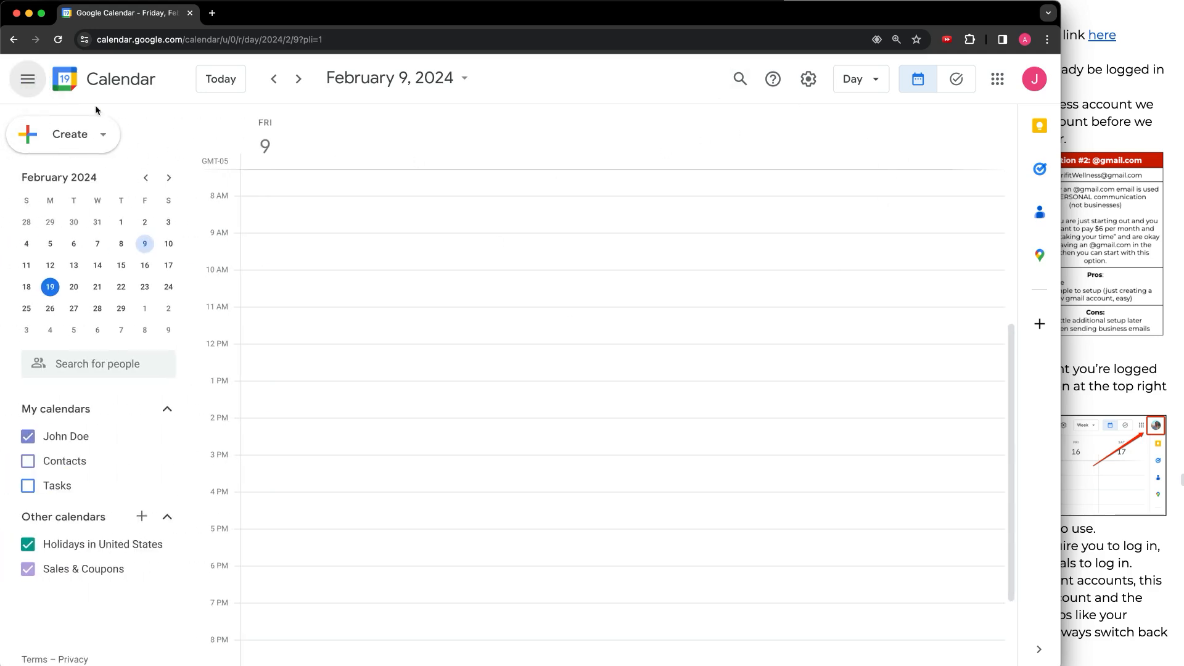
pyautogui.hotkey('ctrl', 'shift', 'd')
pyautogui.moveTo(76, 172)
pyautogui.mouseDown()
pyautogui.moveTo(188, 185)
pyautogui.moveTo(129, 331)
pyautogui.moveTo(20, 222)
pyautogui.moveTo(104, 168)
pyautogui.mouseUp()
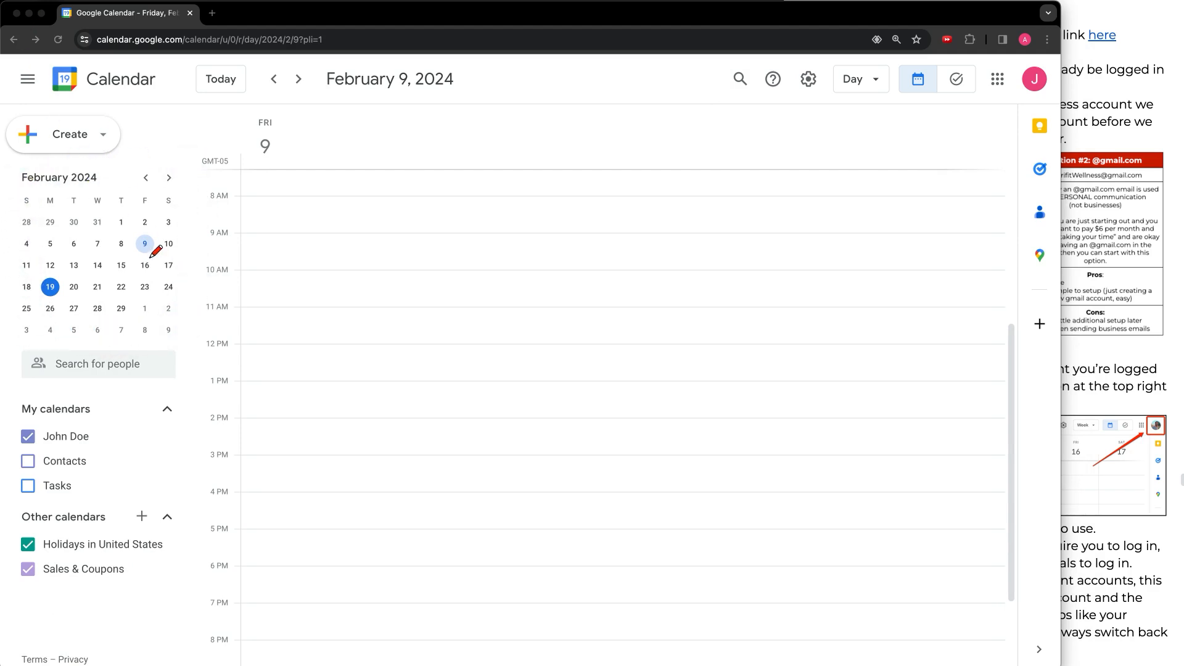
pyautogui.moveTo(56, 395)
pyautogui.mouseDown()
pyautogui.moveTo(138, 393)
pyautogui.moveTo(174, 456)
pyautogui.moveTo(178, 598)
pyautogui.moveTo(22, 583)
pyautogui.moveTo(28, 399)
pyautogui.moveTo(58, 395)
pyautogui.mouseUp()
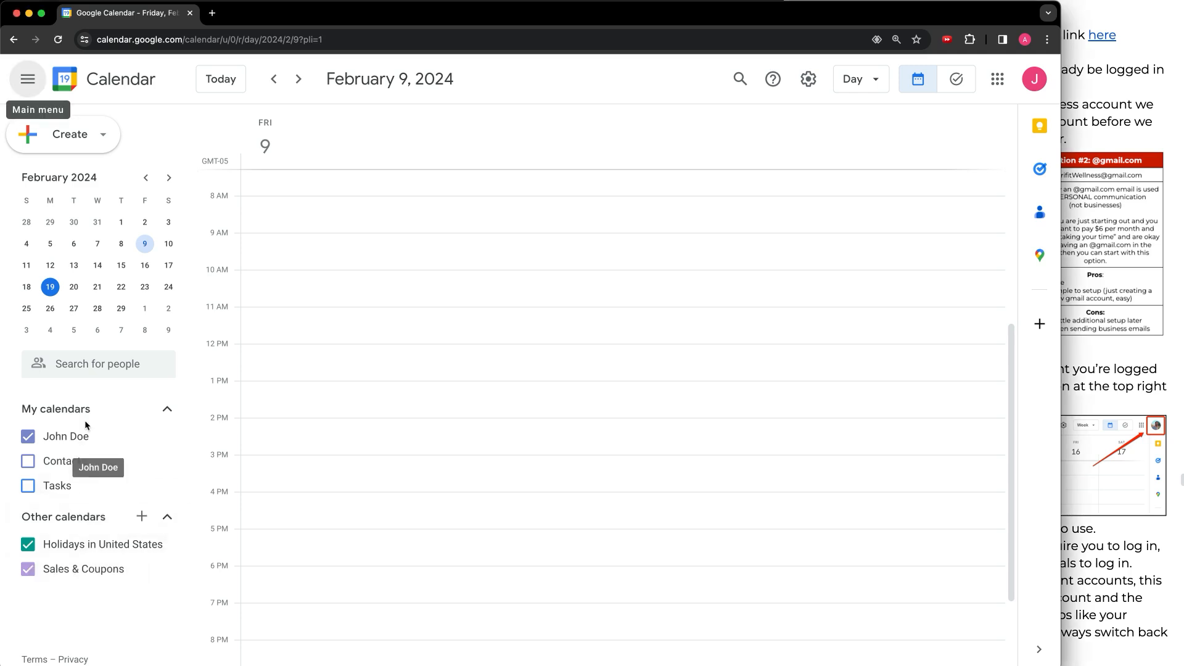
# Try to unsubscribe from the Sales & Coupons calendar in its settings and return to the main calendar.
pyautogui.moveTo(138, 584)
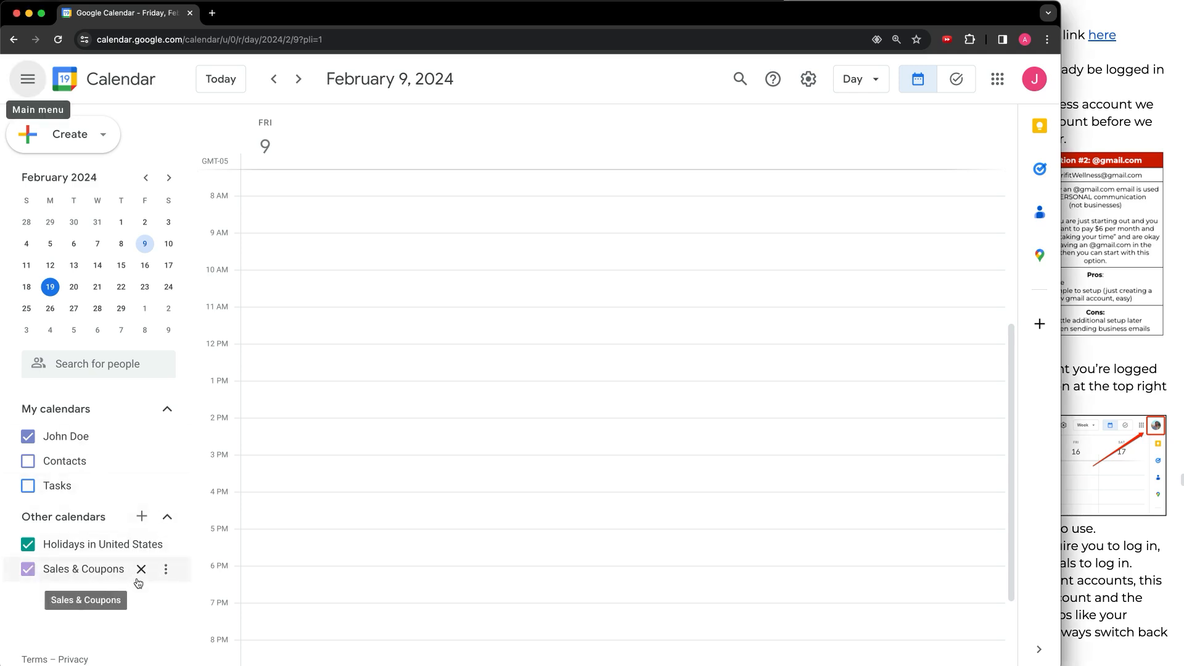
pyautogui.click(166, 570)
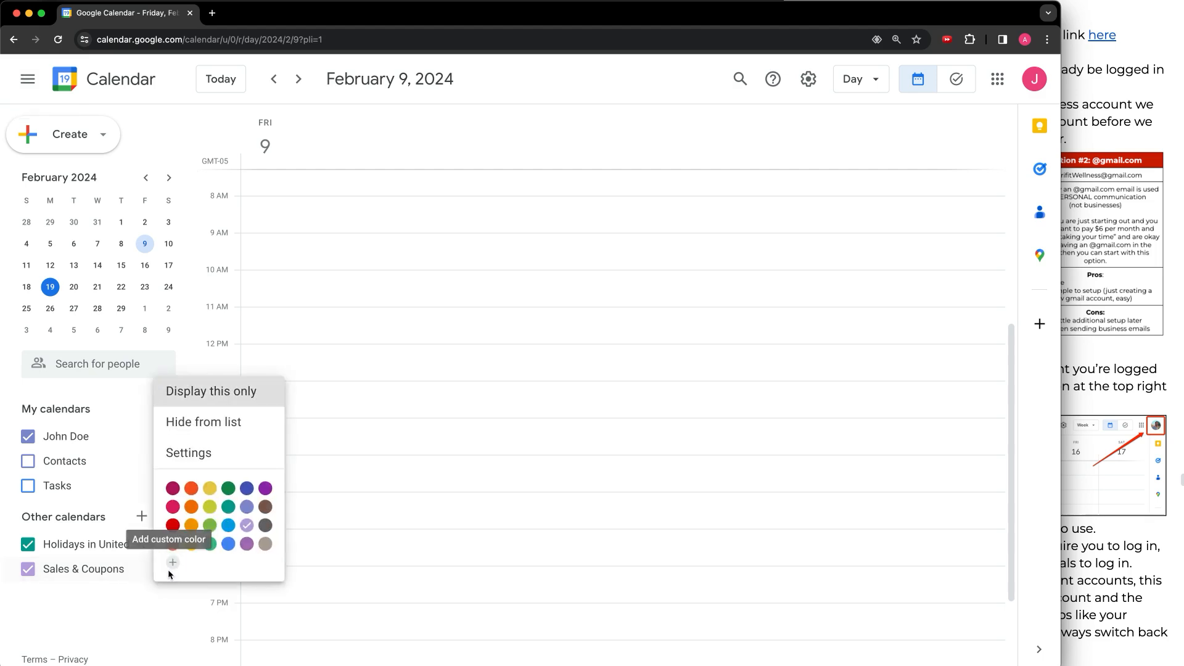
pyautogui.click(216, 457)
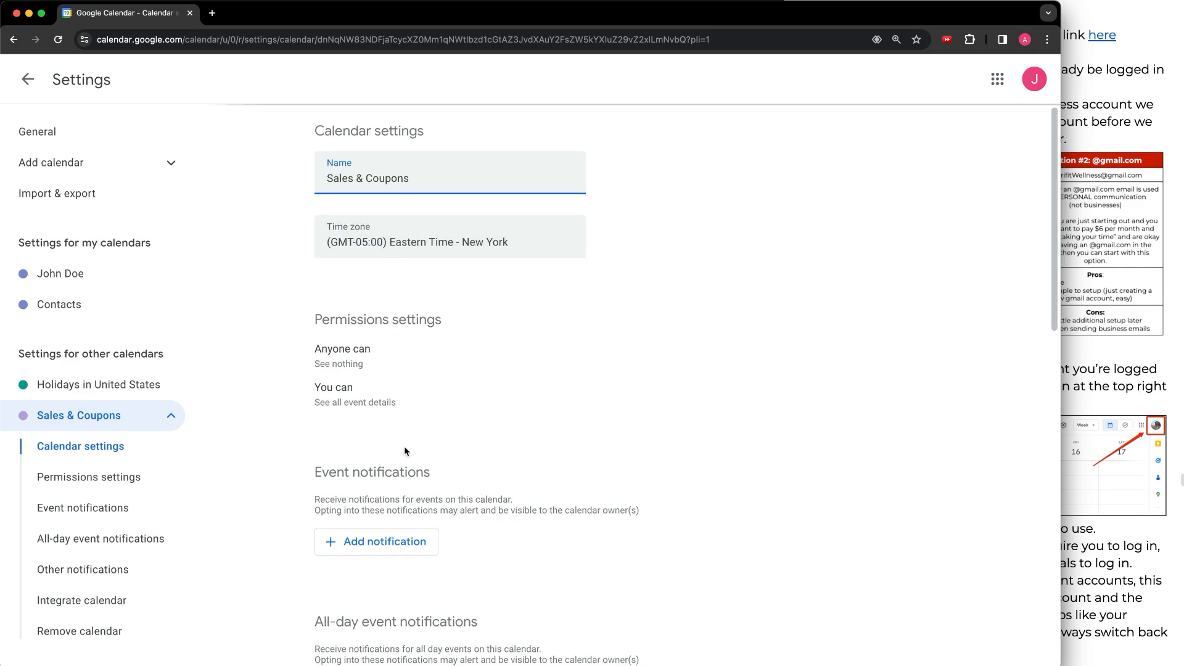
pyautogui.scroll(-2, 432, 432)
pyautogui.scroll(-5, 432, 370)
pyautogui.scroll(-7, 423, 284)
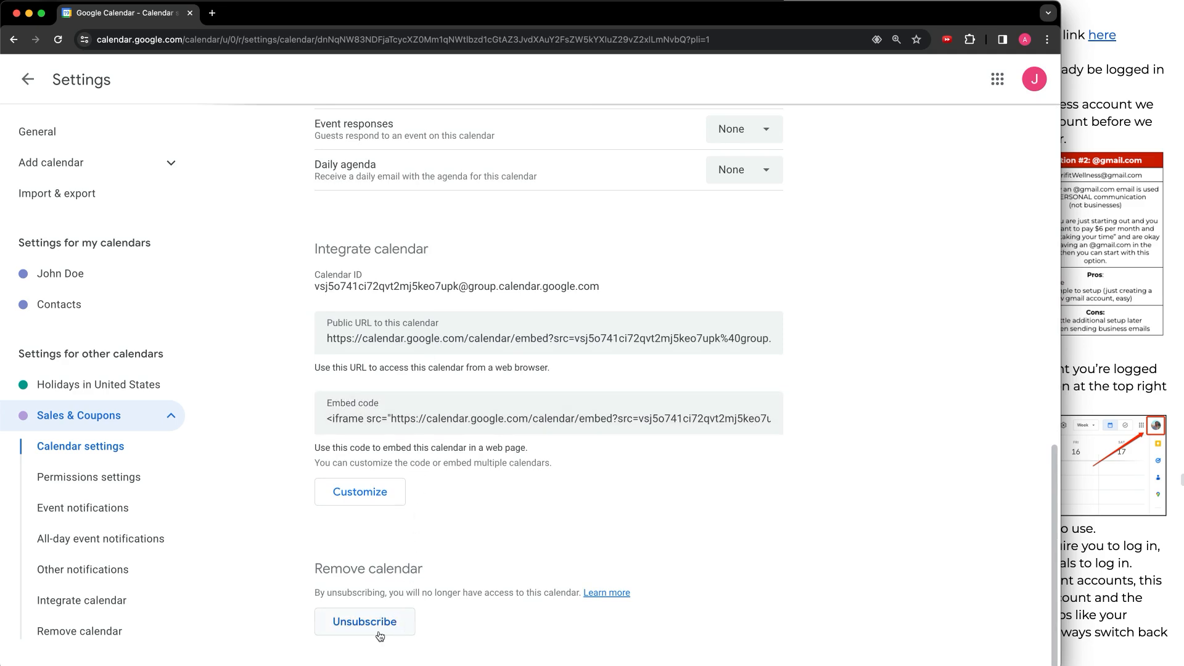
pyautogui.click(390, 633)
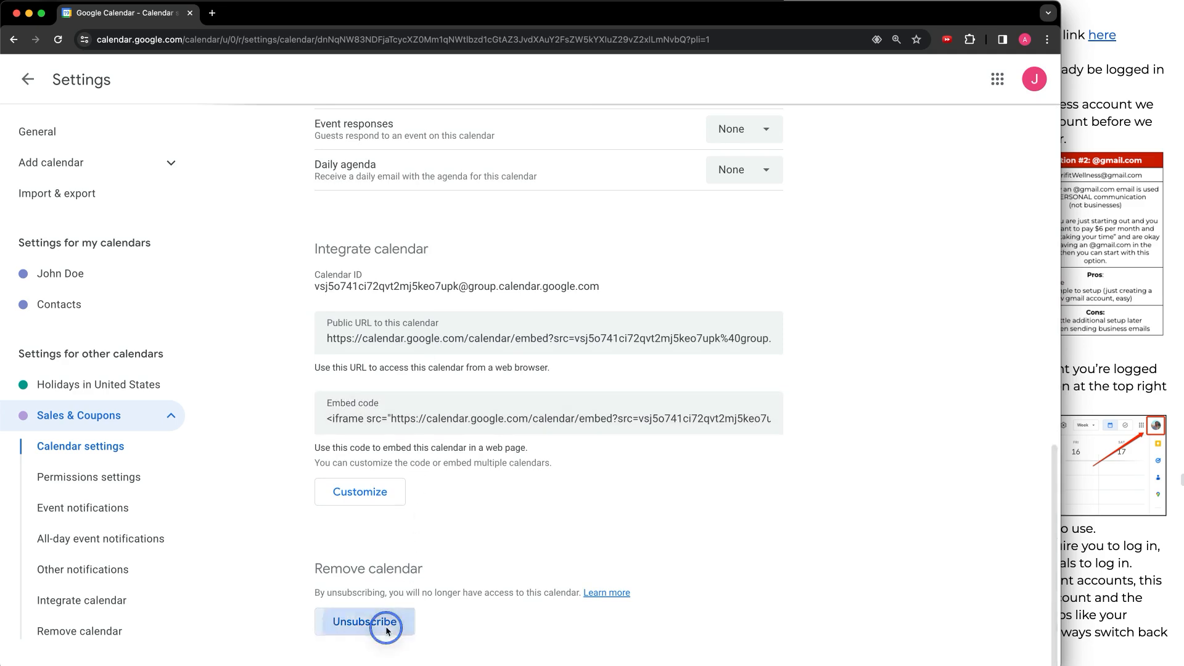
pyautogui.click(694, 405)
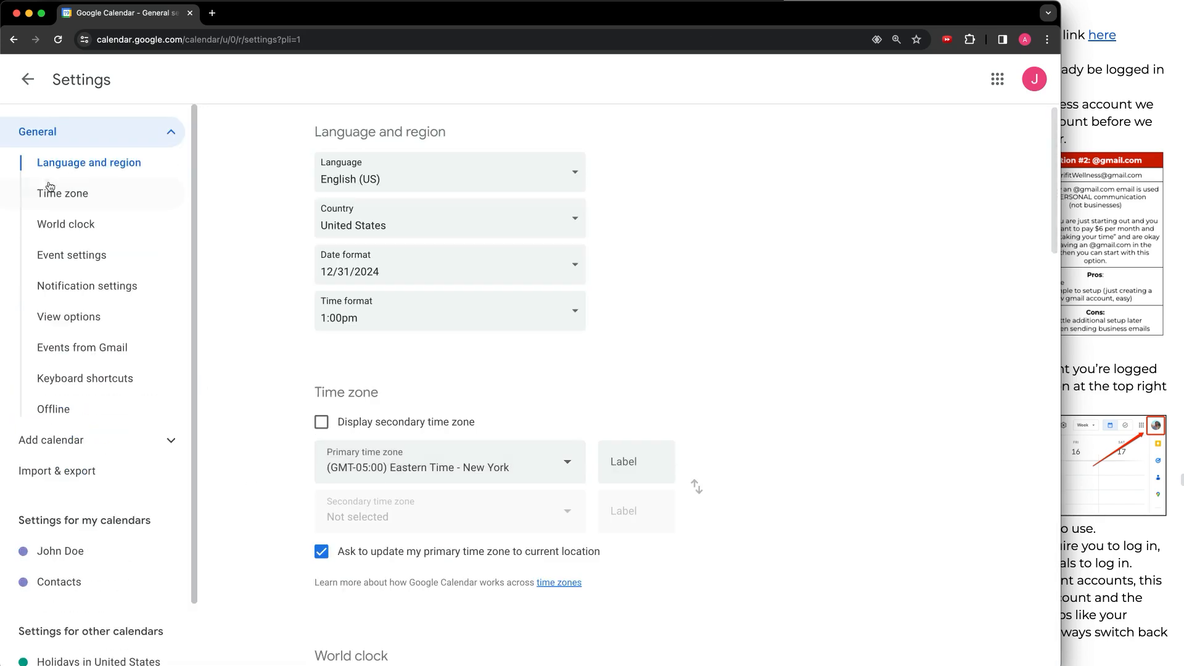
pyautogui.click(27, 79)
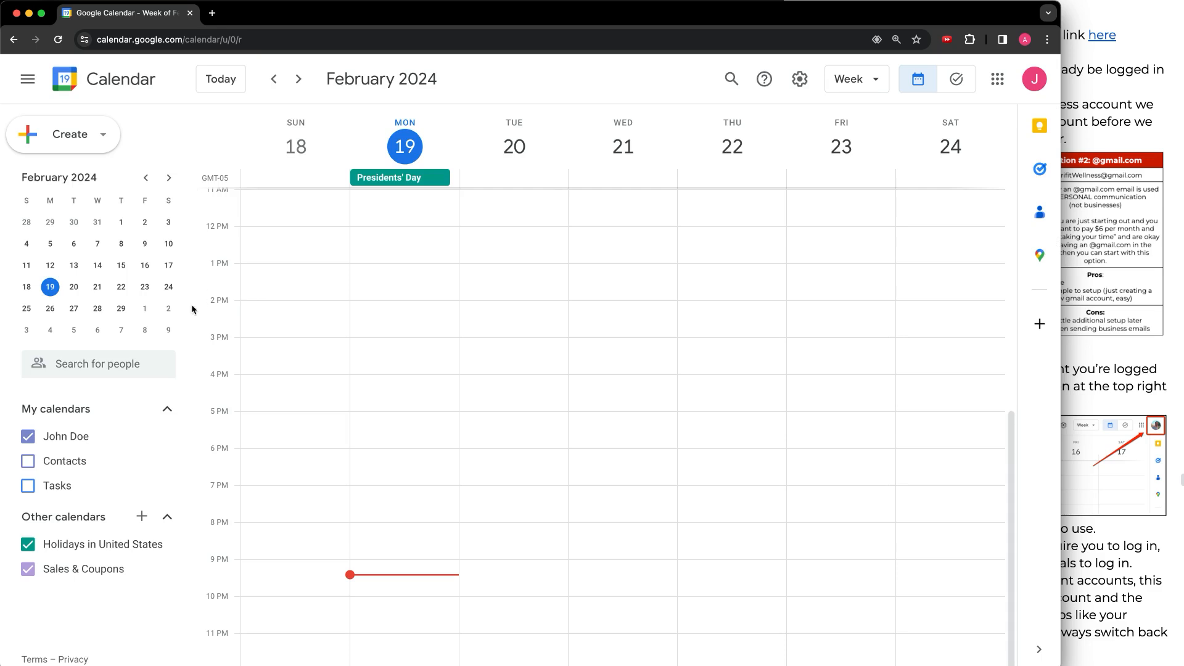
# Hide the Holidays in United States and Sales & Coupons calendars from the calendar view.
pyautogui.click(66, 545)
pyautogui.click(66, 545)
pyautogui.click(65, 545)
pyautogui.doubleClick(69, 549)
pyautogui.doubleClick(69, 550)
pyautogui.click(66, 544)
pyautogui.click(44, 546)
pyautogui.click(32, 545)
pyautogui.click(33, 546)
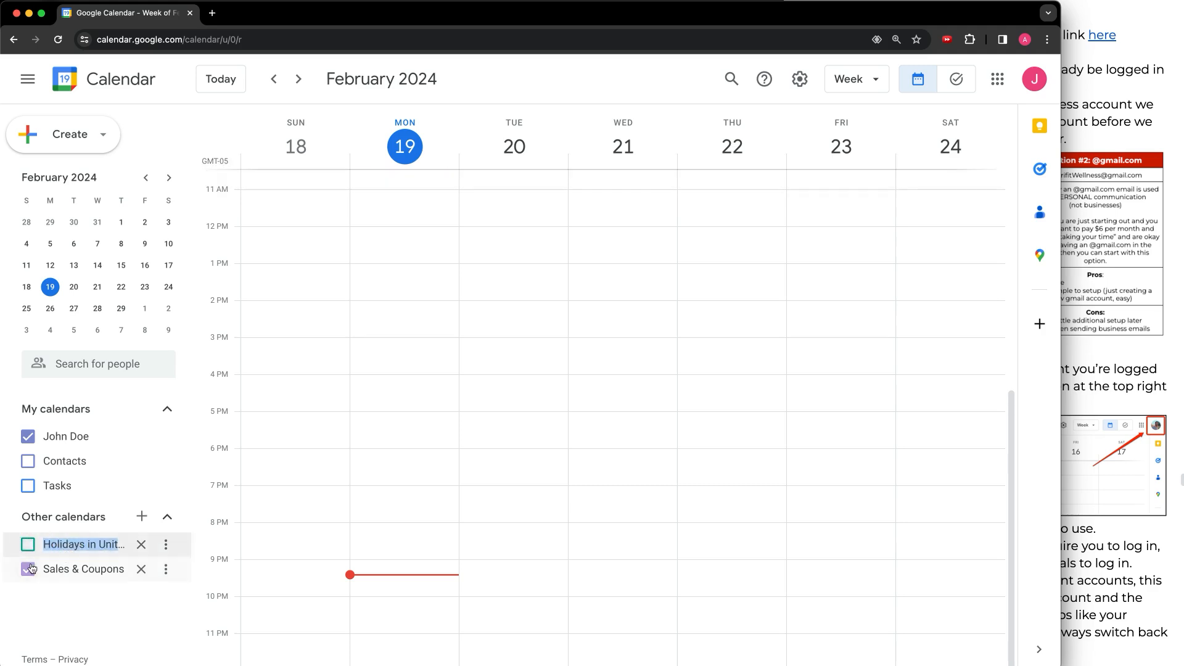
pyautogui.click(28, 568)
pyautogui.click(50, 614)
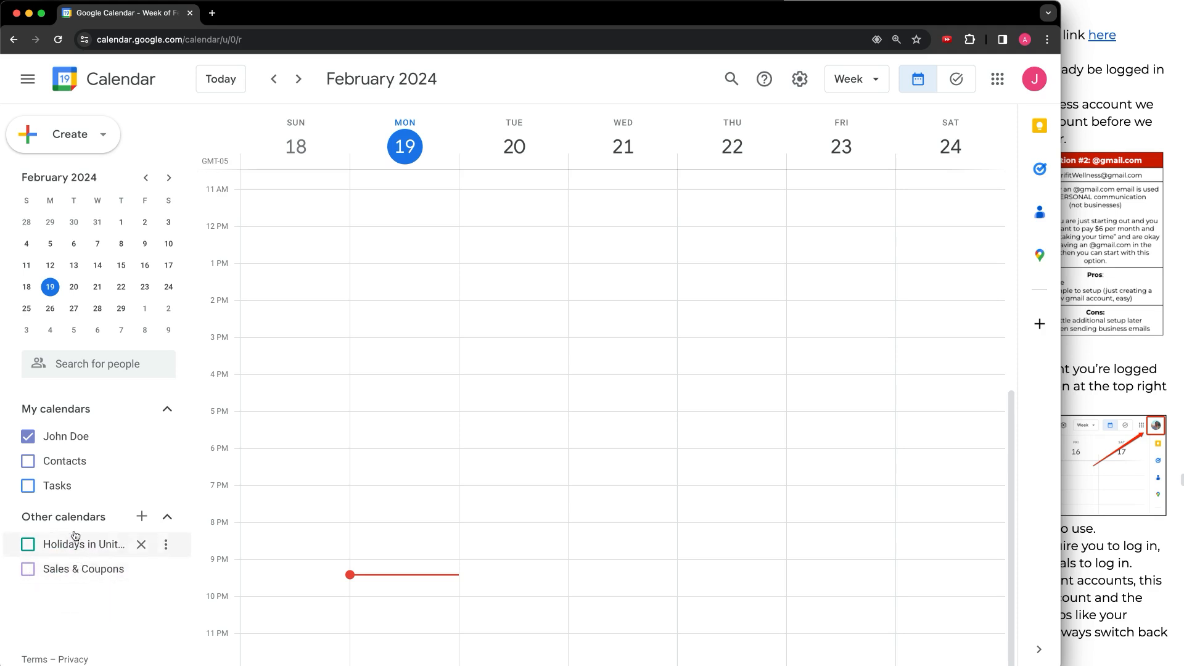
# Show the Tasks calendar and hide it again.
pyautogui.click(63, 493)
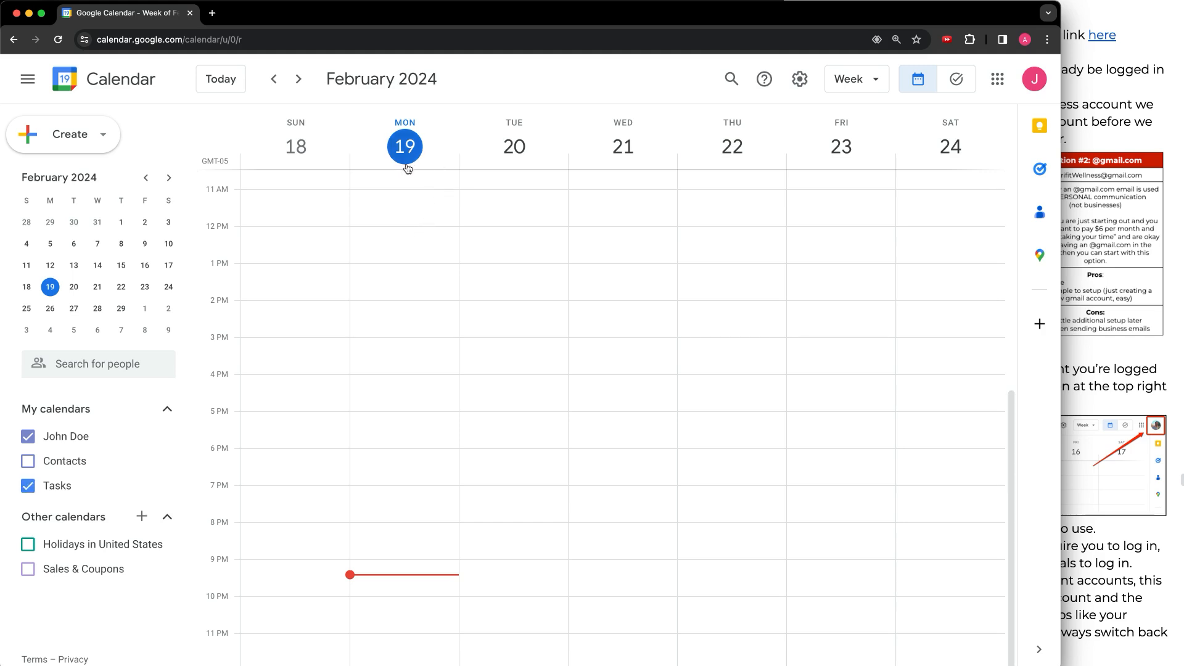
pyautogui.click(62, 476)
pyautogui.scroll(1, 432, 221)
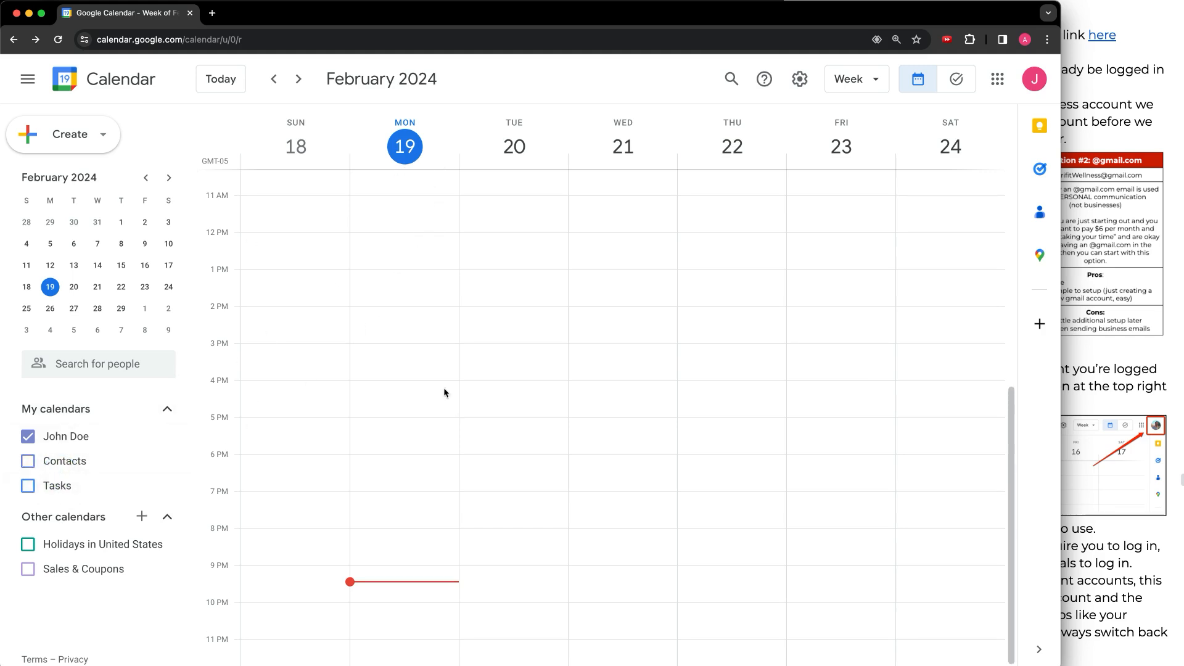
# Create "test event" on Monday, February 19, 3:30–4:30pm, and move it to Wednesday, February 21, 1:45–2:45pm.
pyautogui.click(446, 164)
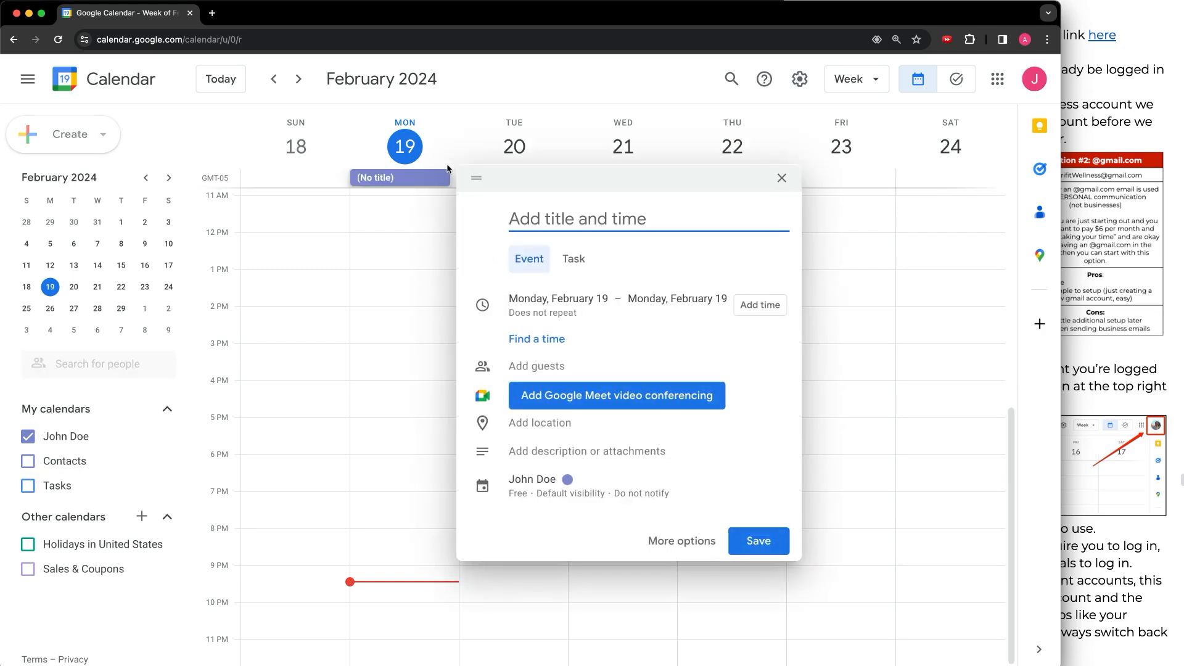
pyautogui.click(412, 358)
pyautogui.click(405, 375)
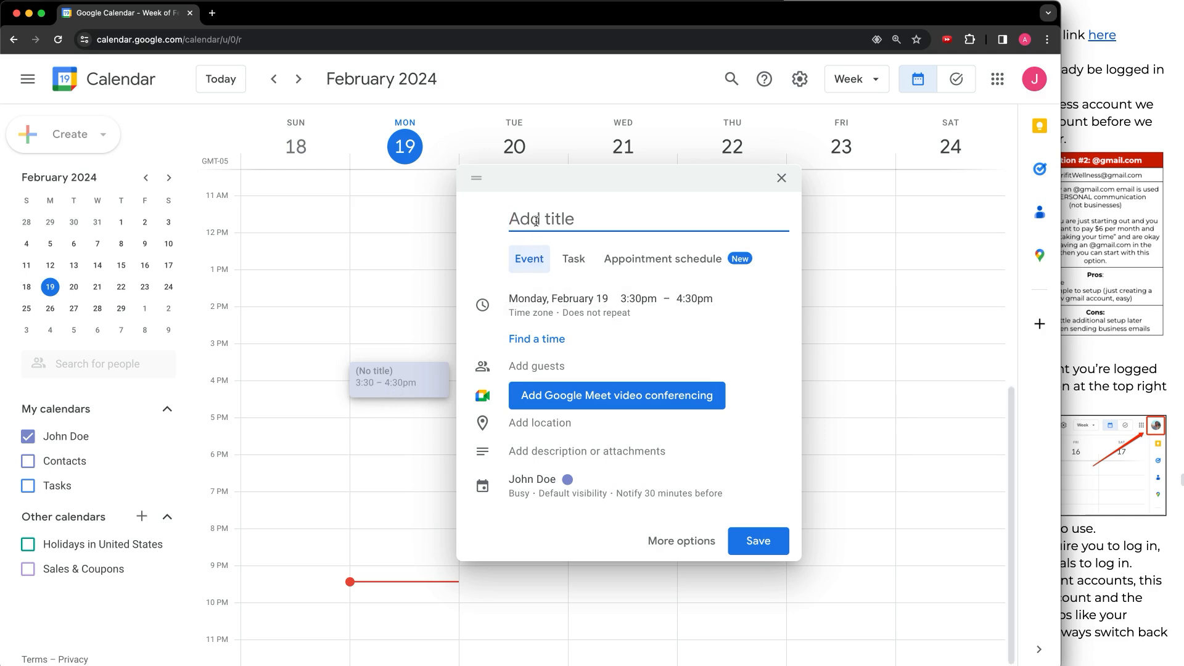
pyautogui.write('test event')
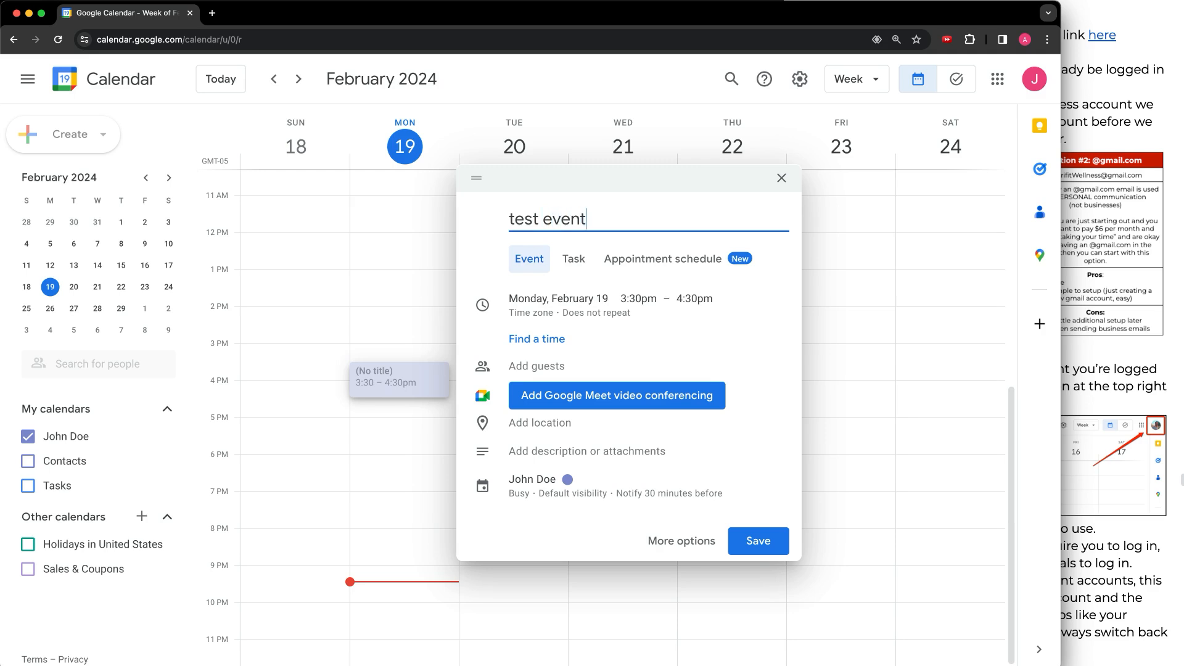
pyautogui.click(760, 540)
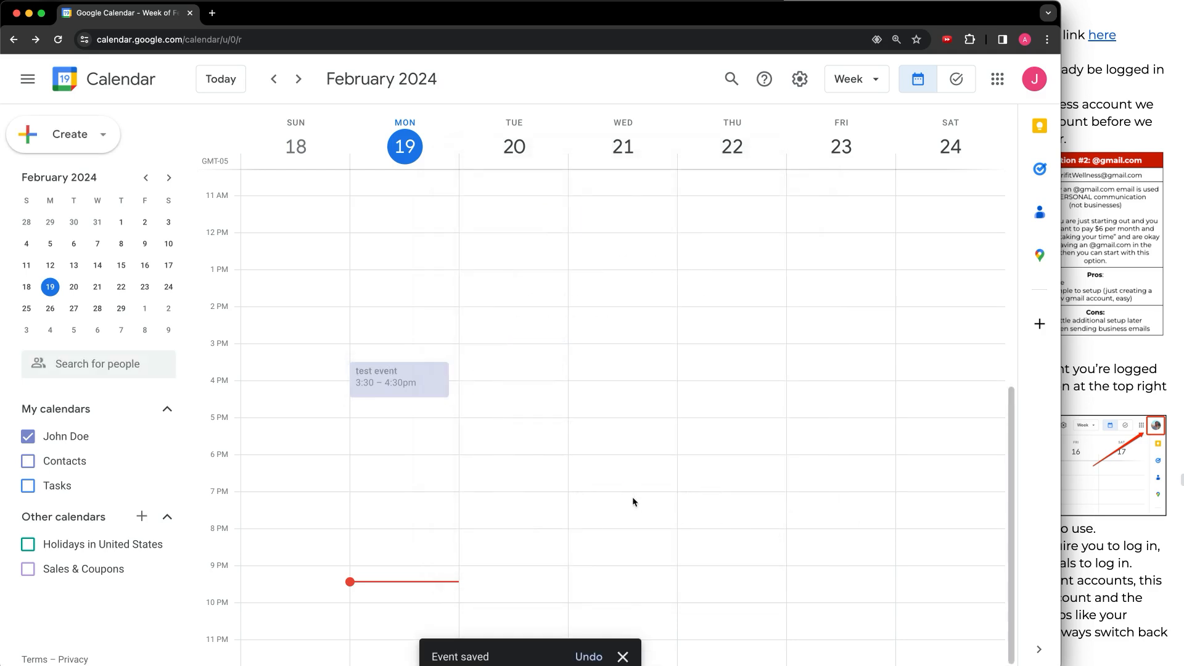
pyautogui.moveTo(430, 378); pyautogui.dragTo(632, 386)
pyautogui.moveTo(632, 383); pyautogui.dragTo(632, 326)
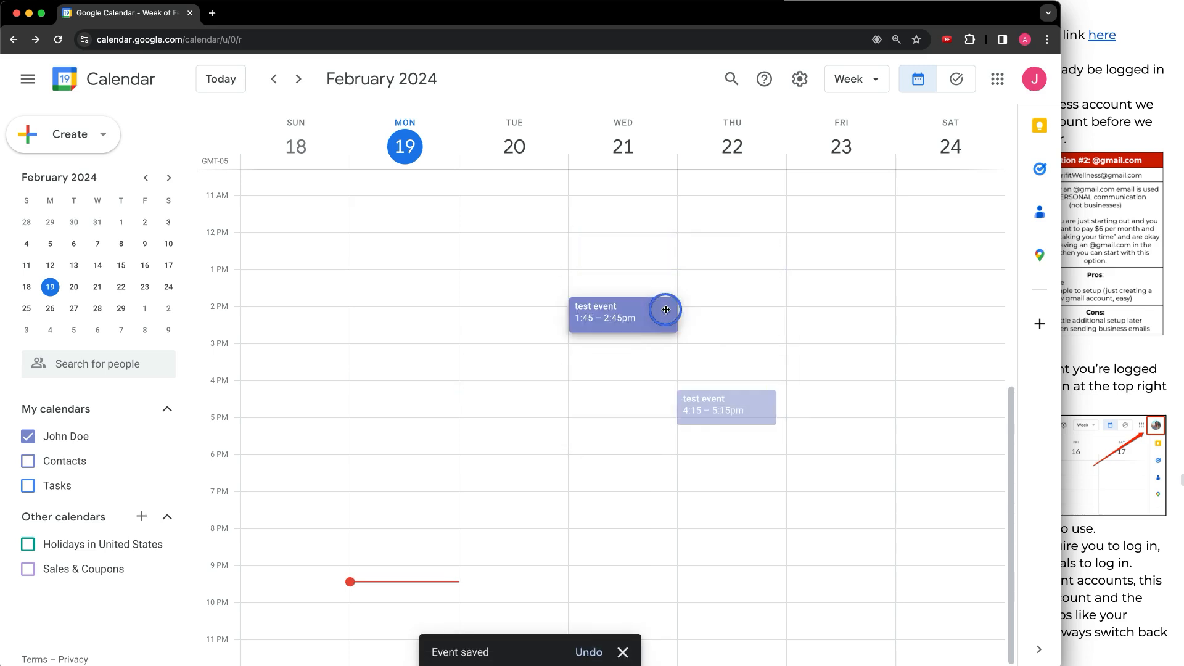
# Open the full details of "test event", check its repeat options and additional actions, and close it without changes.
pyautogui.click(632, 326)
pyautogui.click(404, 312)
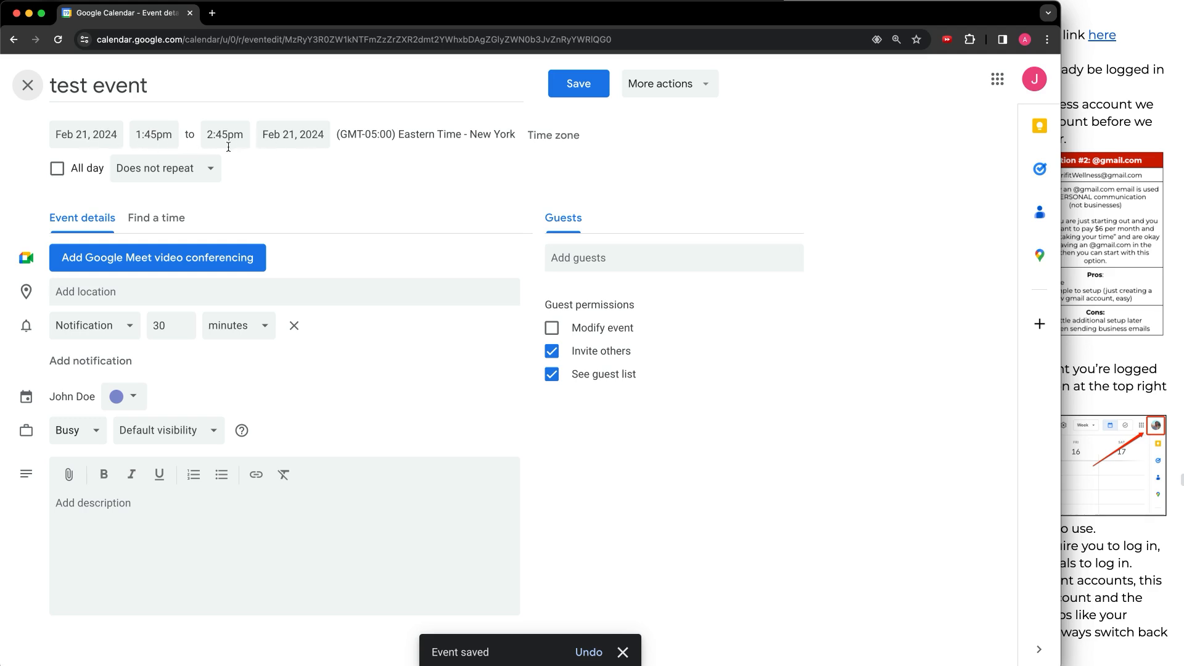
pyautogui.click(204, 169)
pyautogui.click(347, 250)
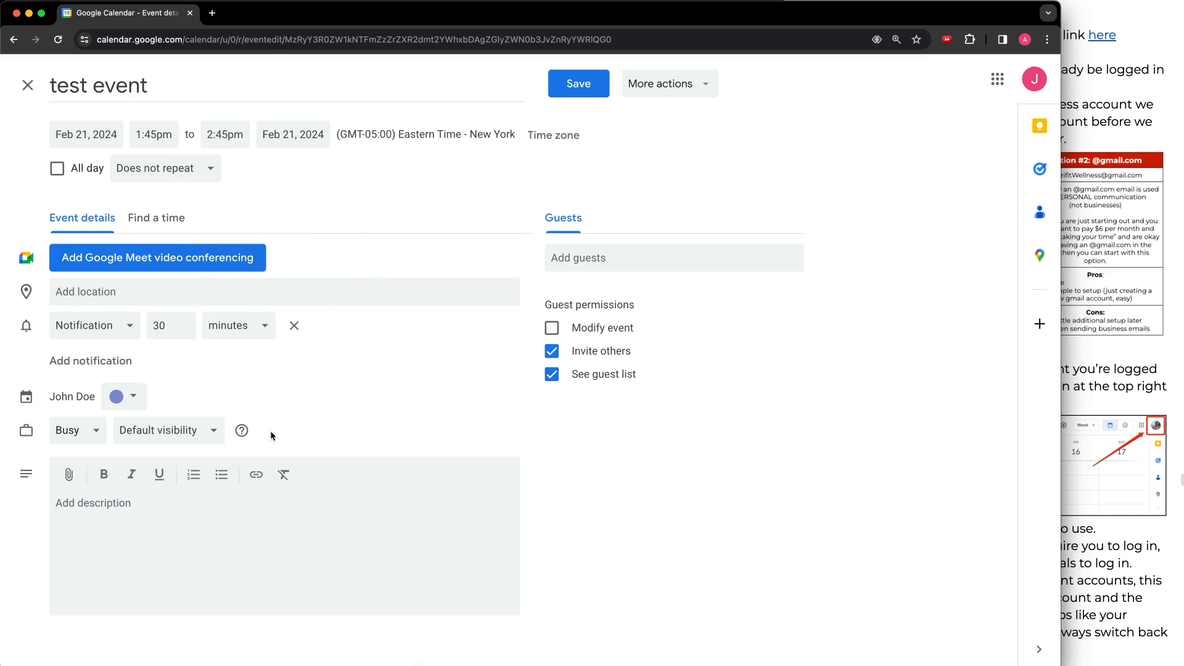
pyautogui.click(663, 84)
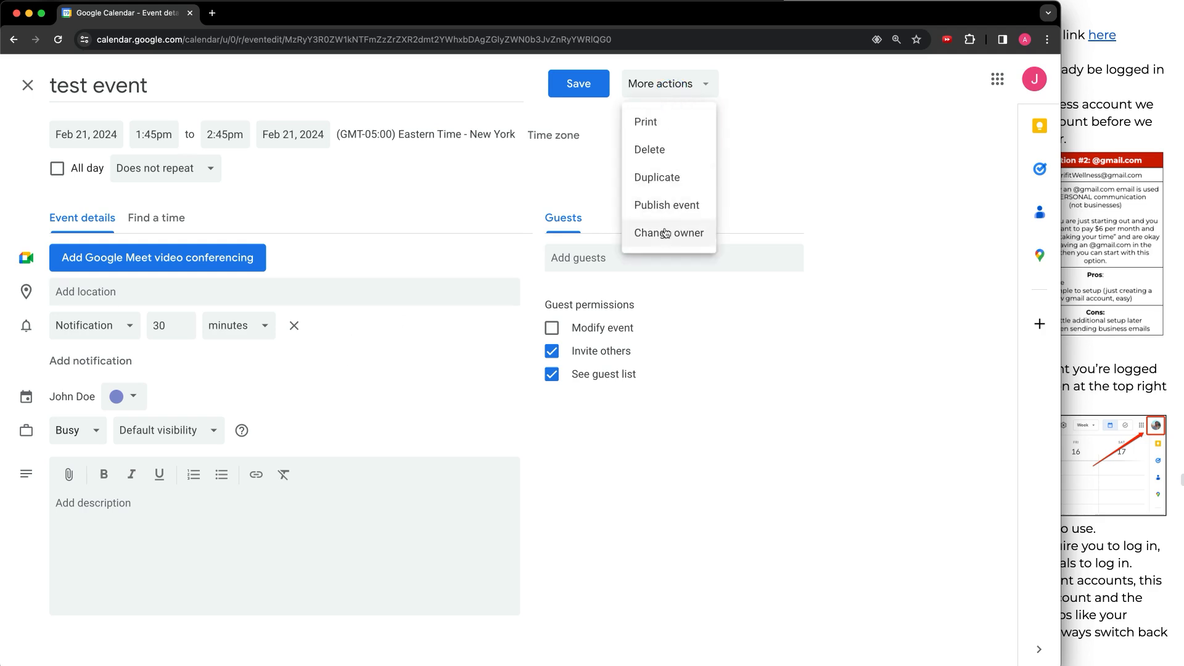
pyautogui.click(92, 80)
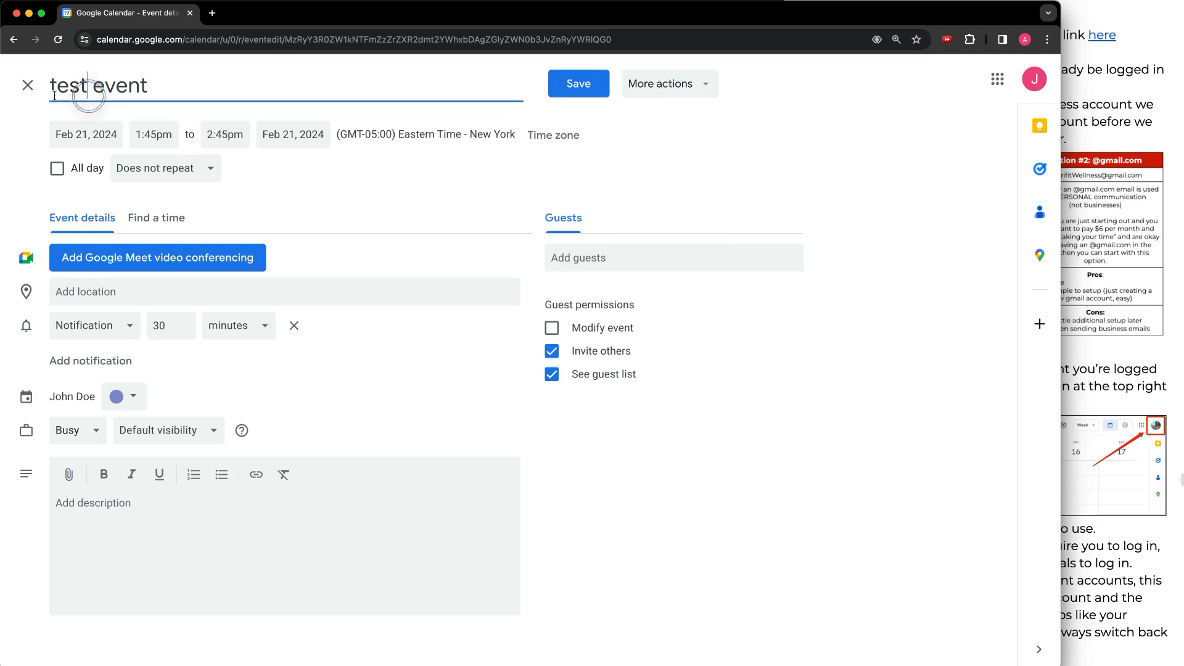
pyautogui.click(28, 85)
# Create a red "test event 2" on Wednesday, February 21, 4:00–5:00pm.
pyautogui.click(622, 388)
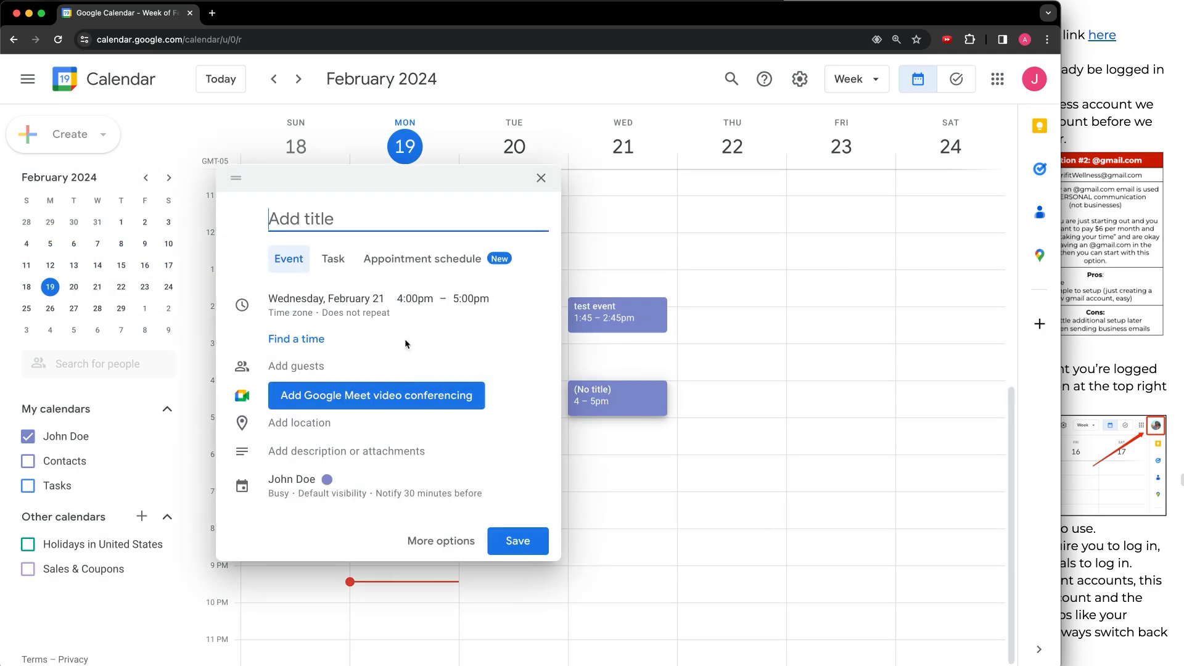
pyautogui.write('test event 2')
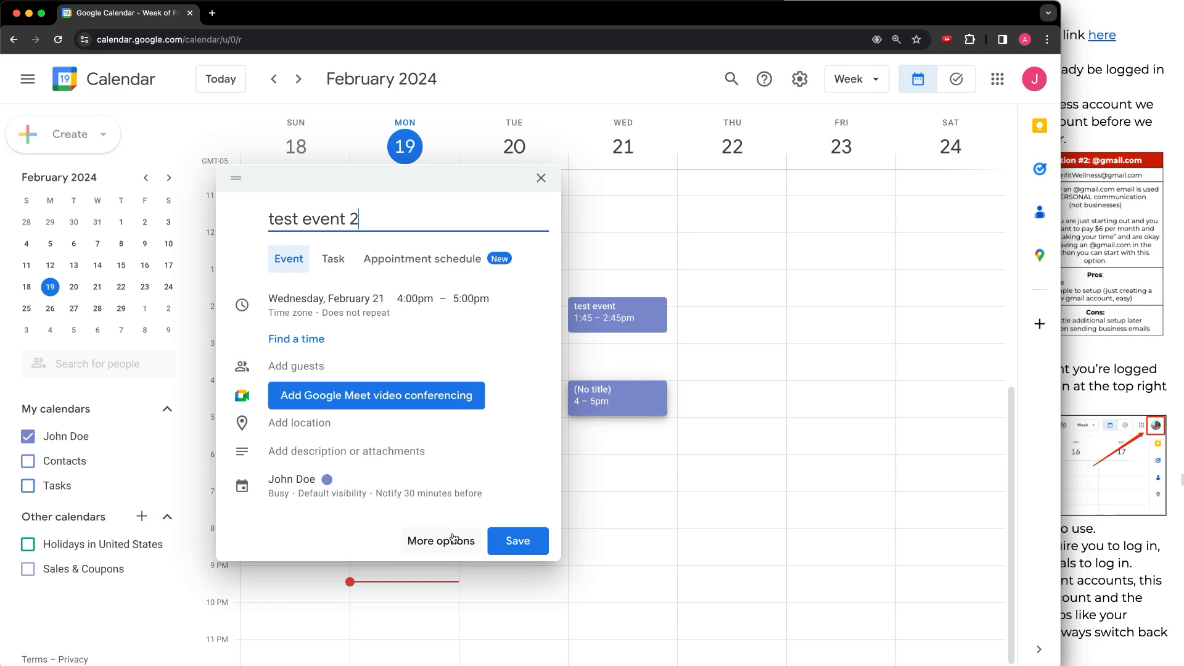
pyautogui.click(290, 489)
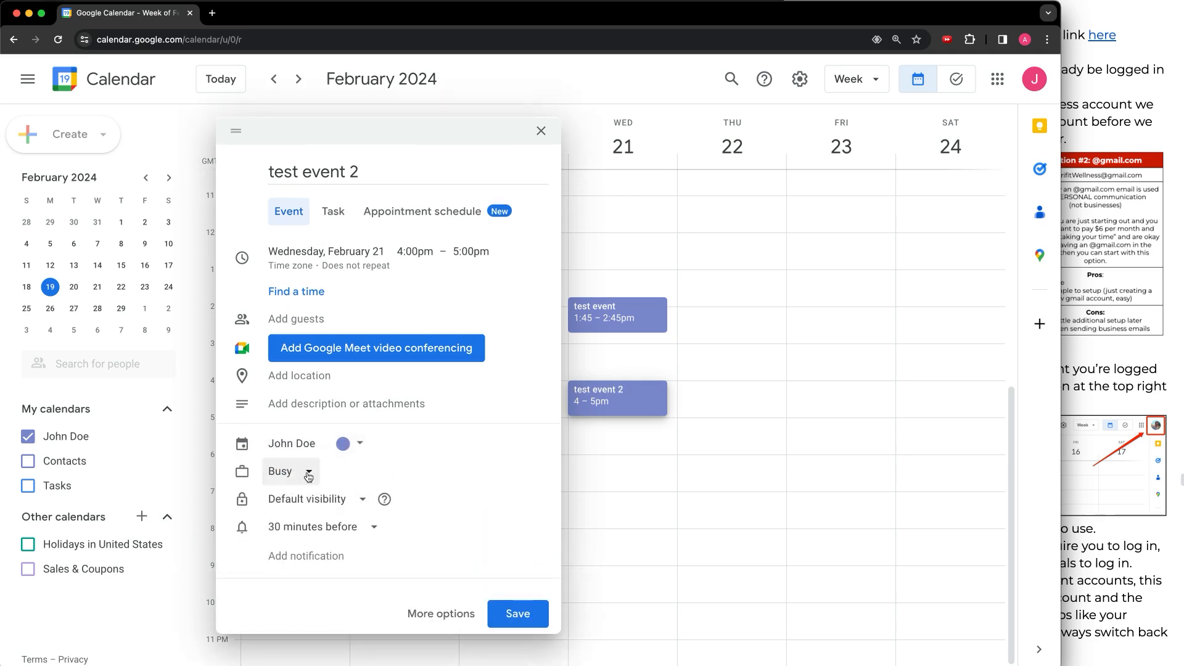
pyautogui.click(344, 444)
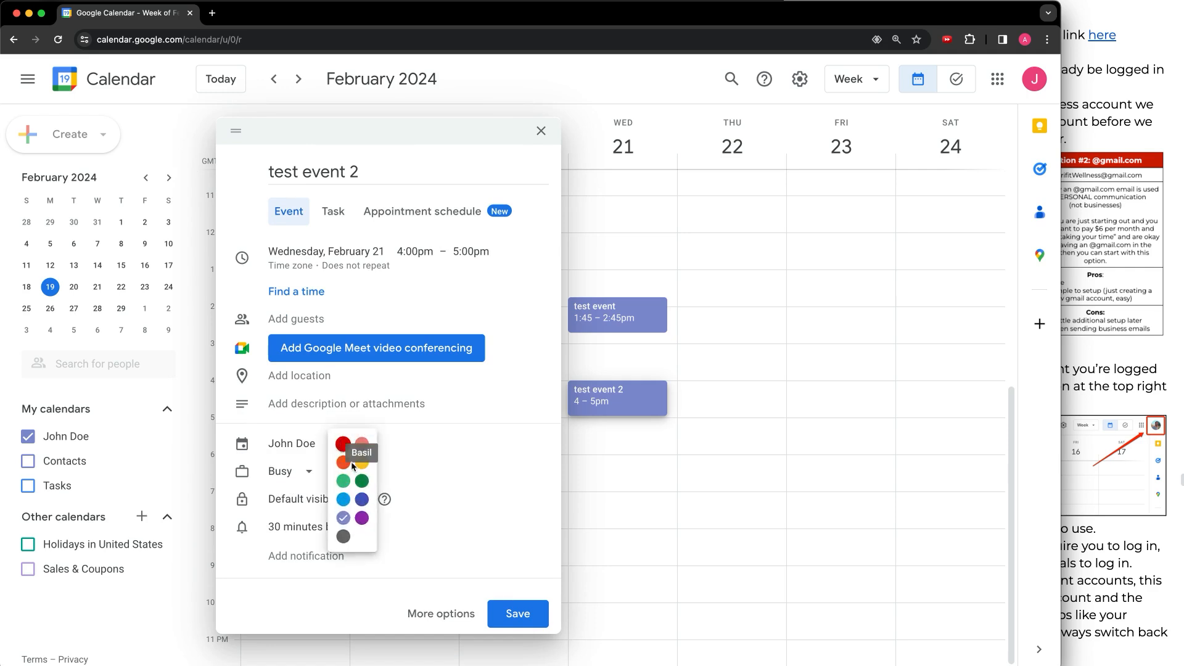
pyautogui.click(343, 445)
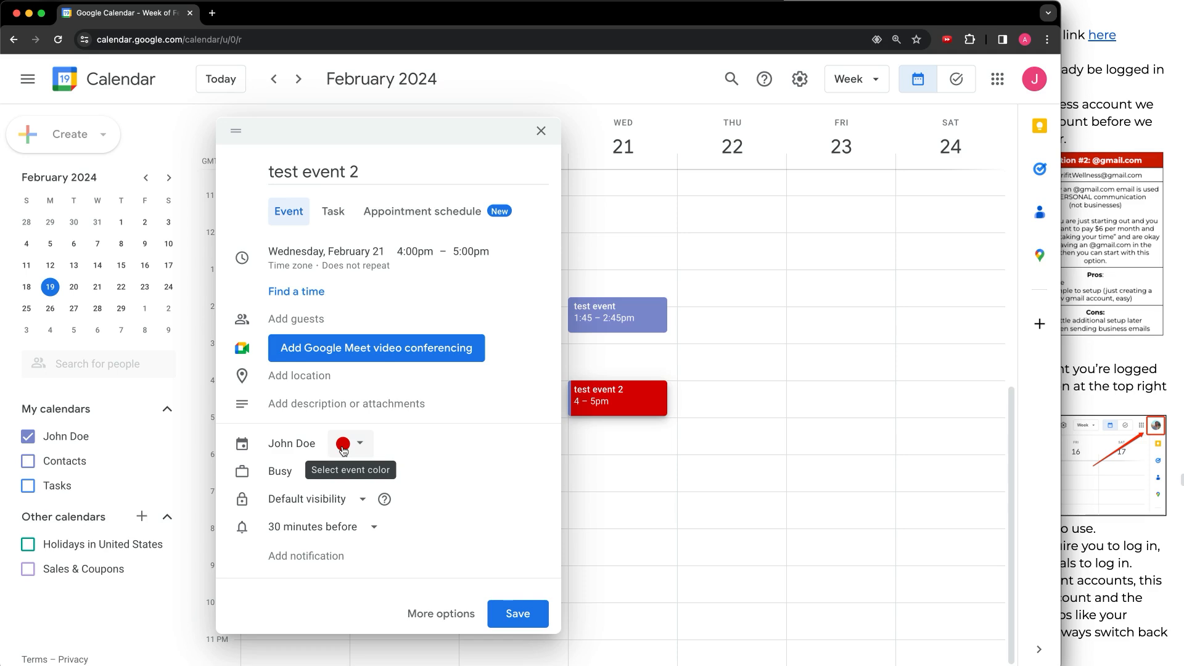
pyautogui.click(517, 613)
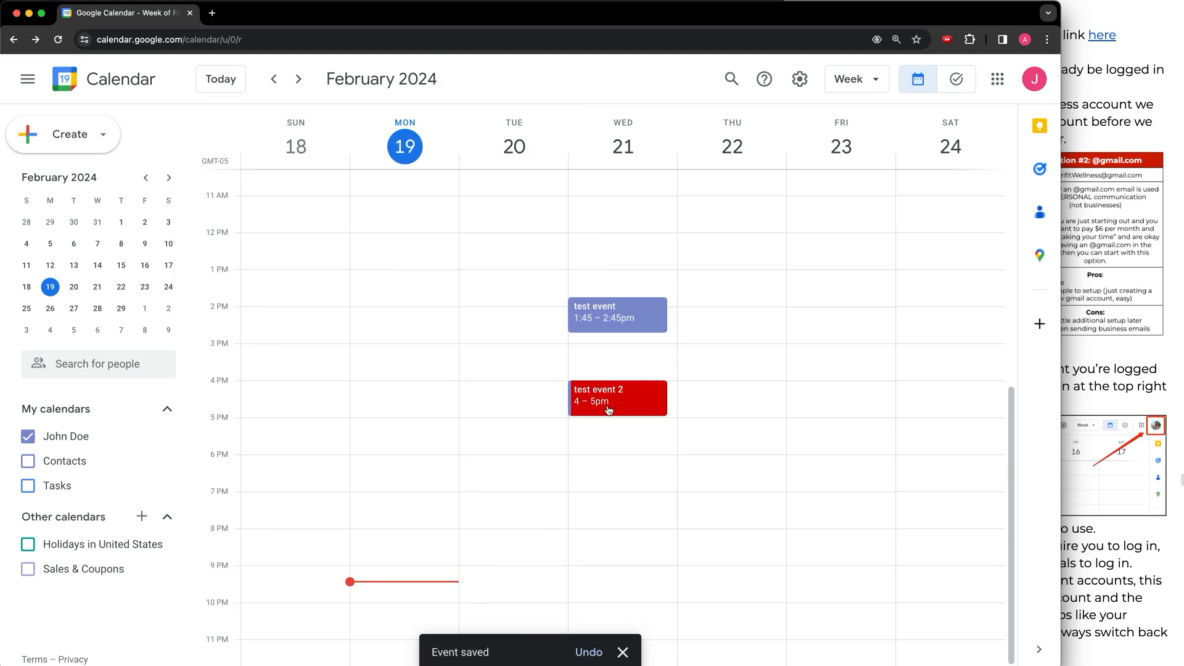
# Change the color of "test event" to yellow.
pyautogui.rightClick(614, 318)
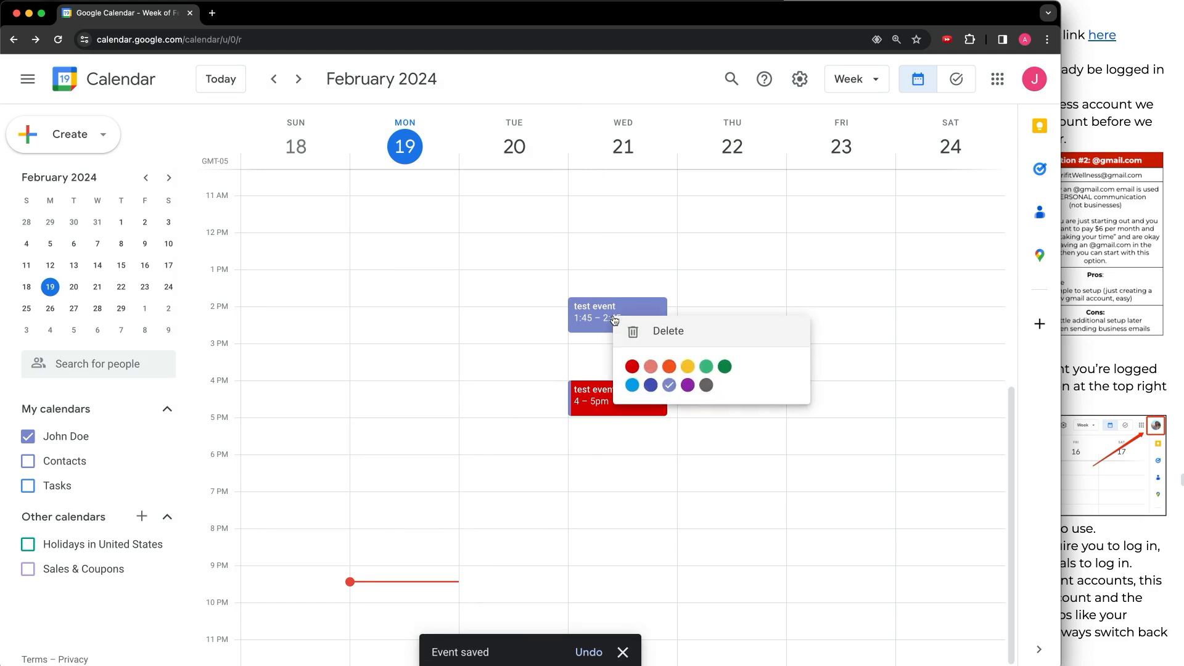
pyautogui.click(689, 368)
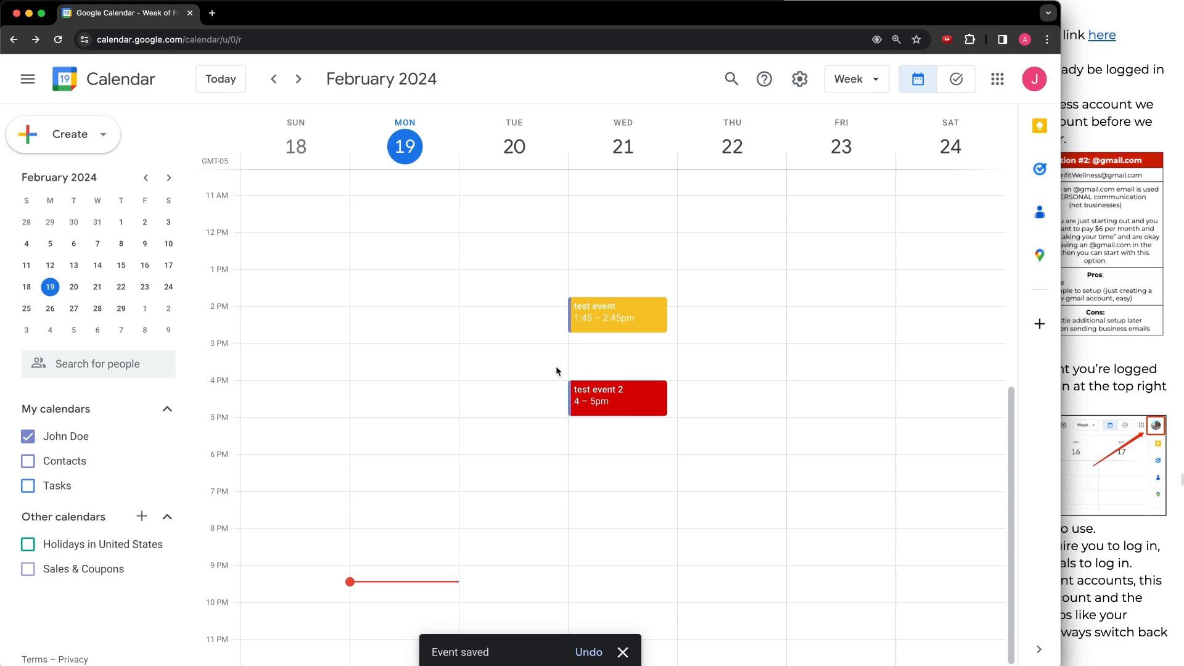
pyautogui.click(626, 246)
pyautogui.click(640, 265)
pyautogui.click(731, 395)
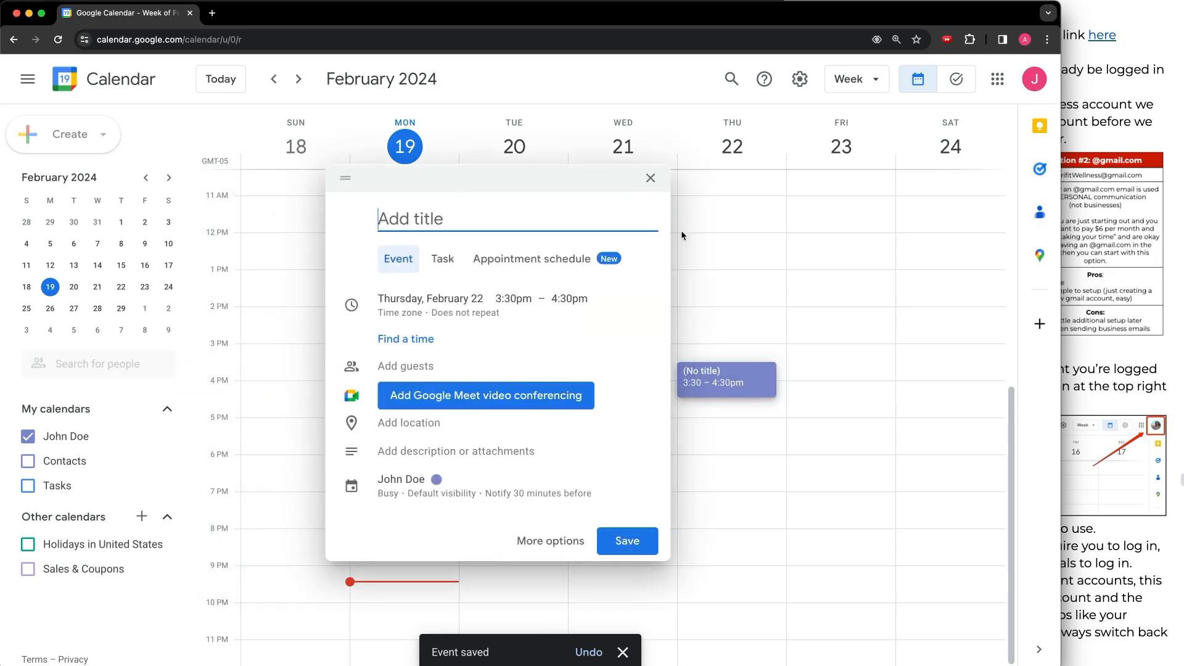
pyautogui.click(652, 183)
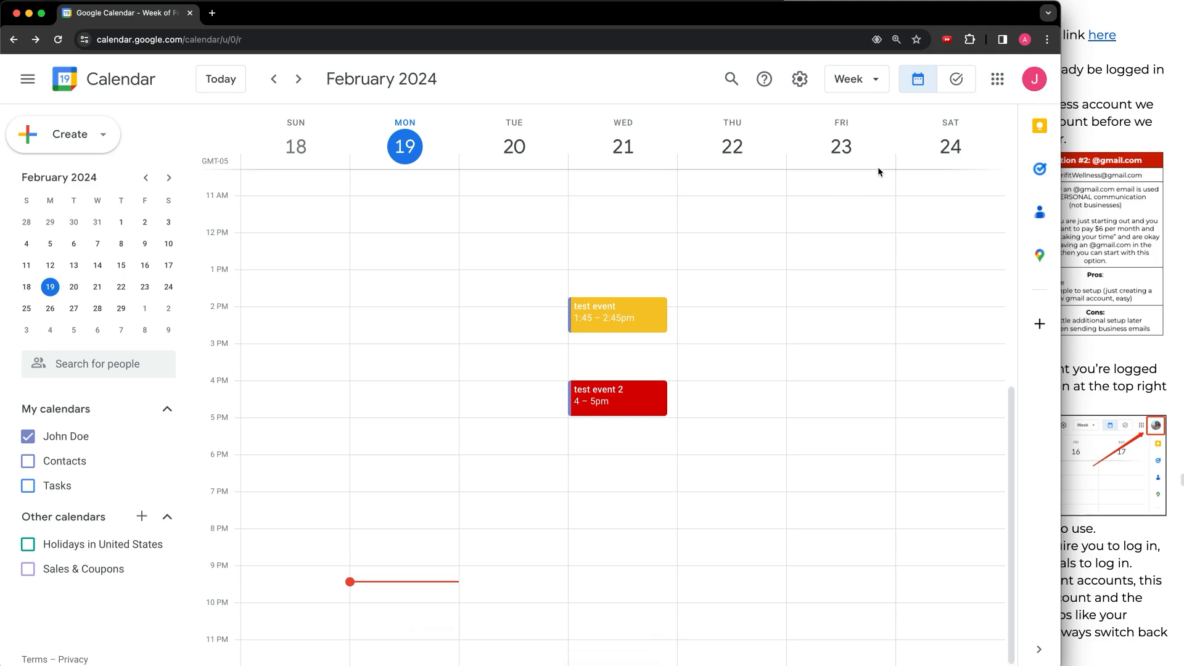
pyautogui.click(837, 357)
pyautogui.click(759, 178)
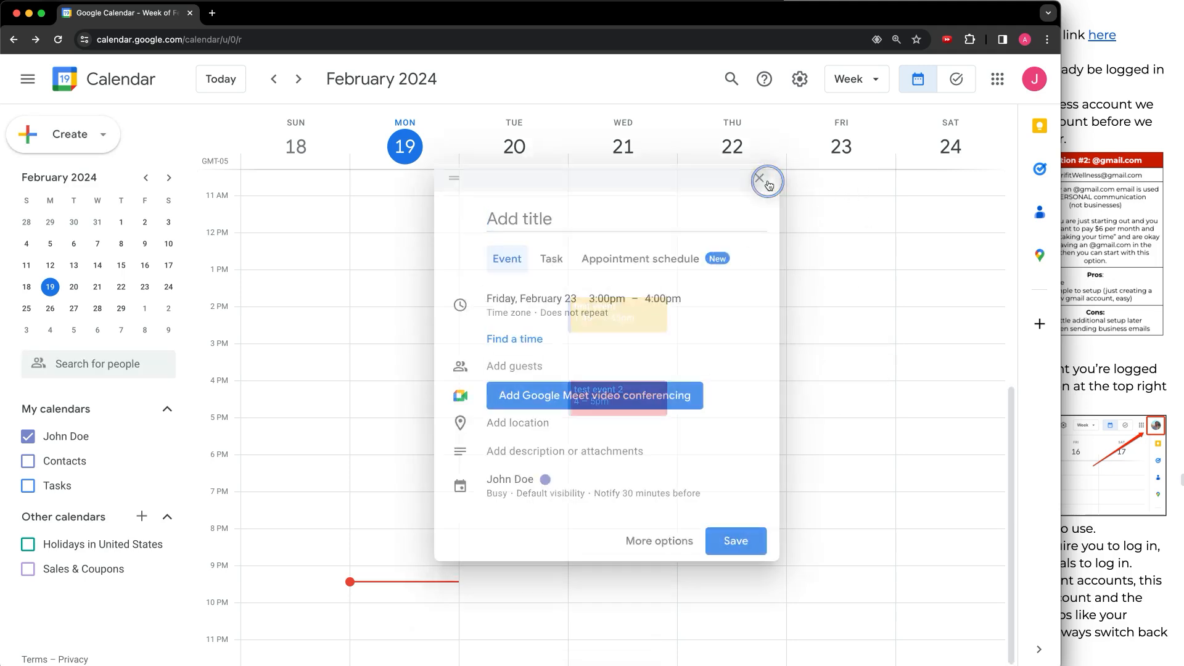
# Create an untimed task on Friday, February 23, titled as a follow-up with a contact's first name.
pyautogui.click(877, 162)
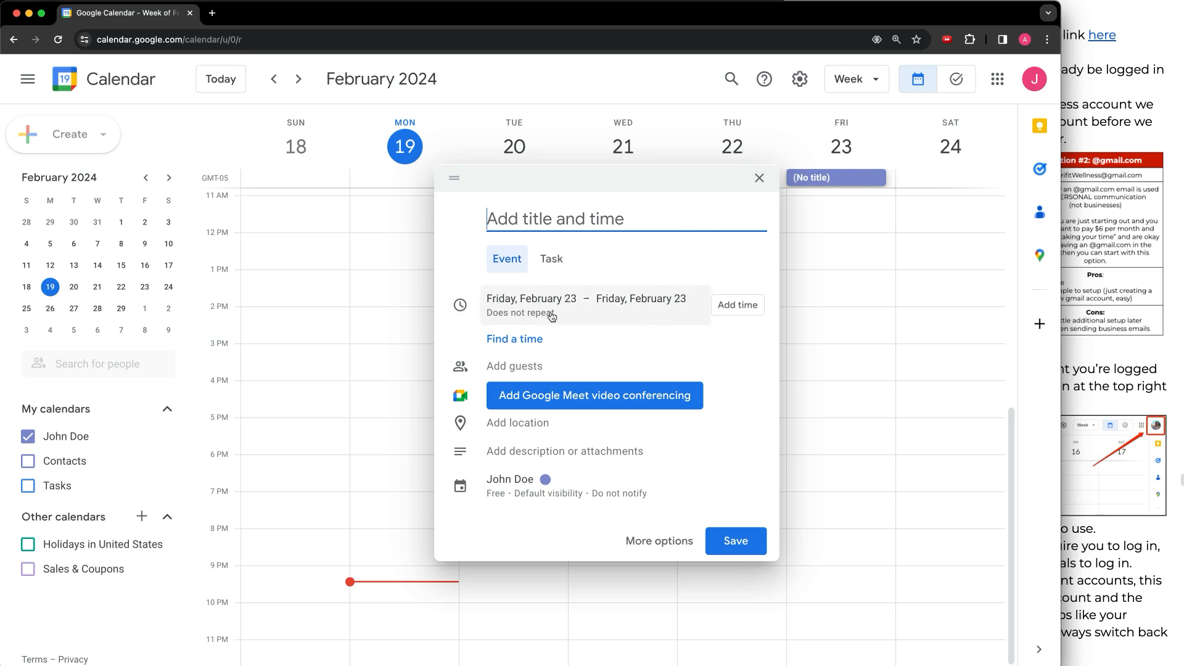
pyautogui.click(555, 262)
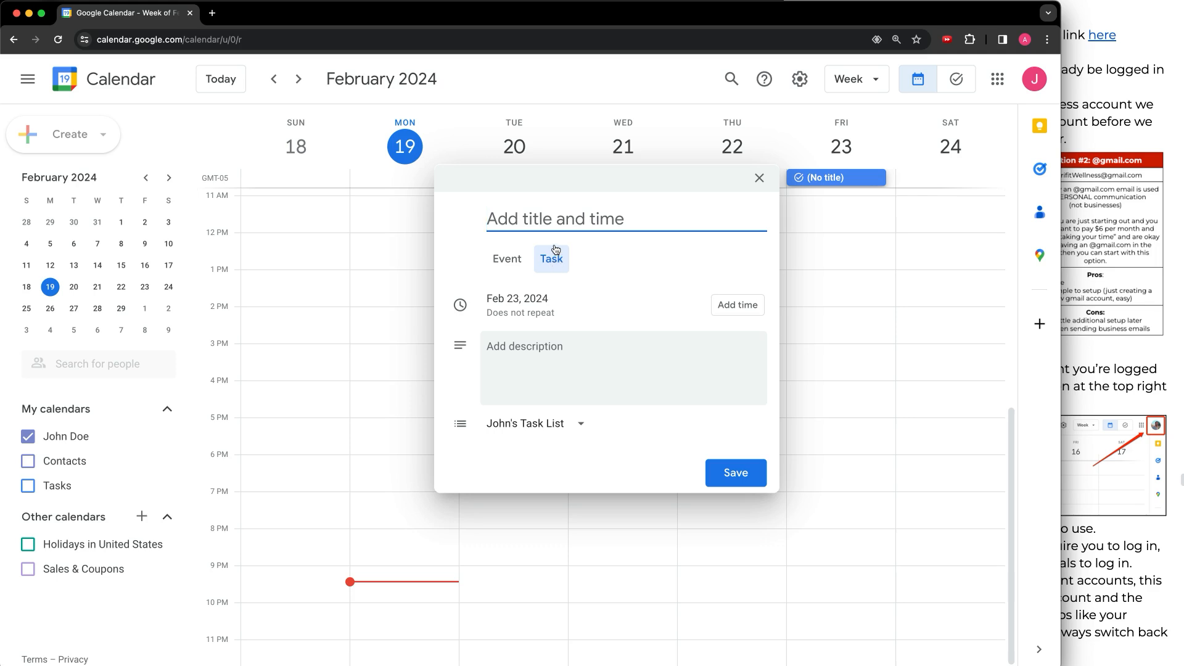
pyautogui.write('Follow up with Lisa')
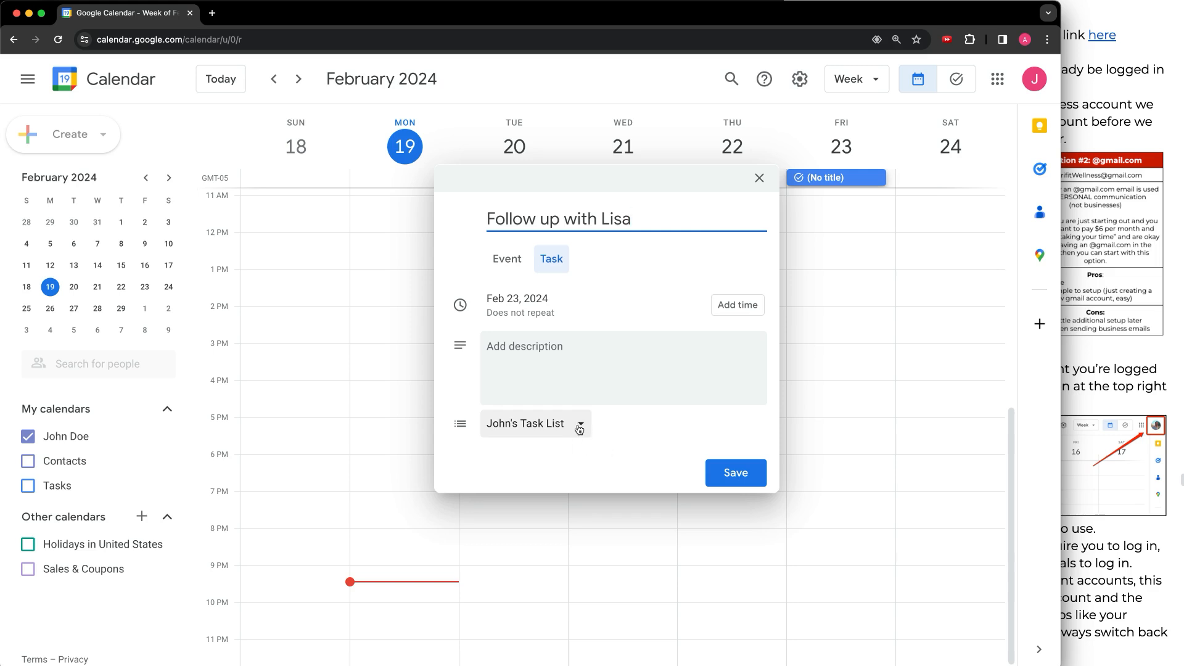
pyautogui.click(735, 474)
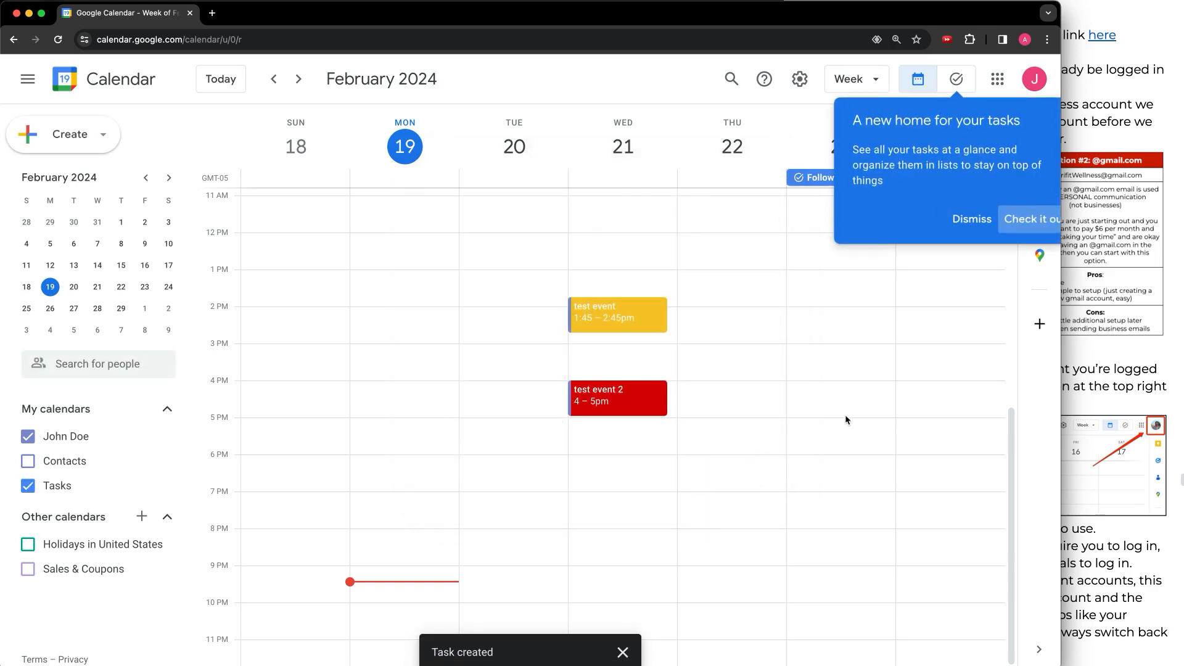
# Check the task list, return to the weekly calendar and widen the browser window.
pyautogui.click(1005, 219)
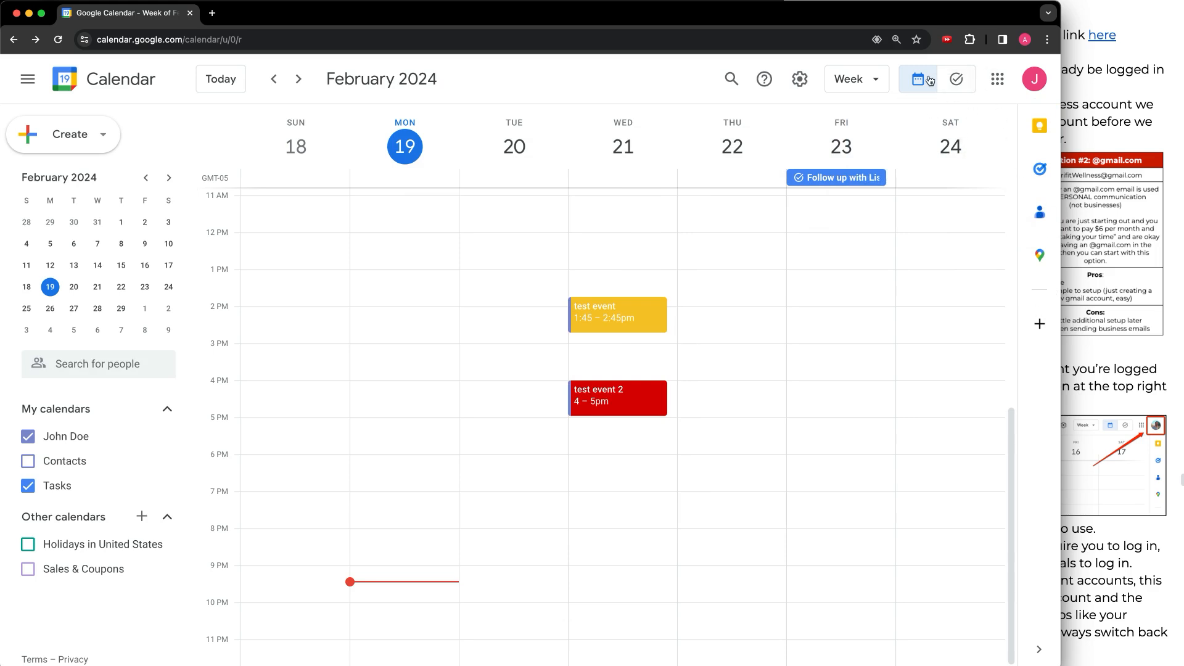
pyautogui.click(957, 90)
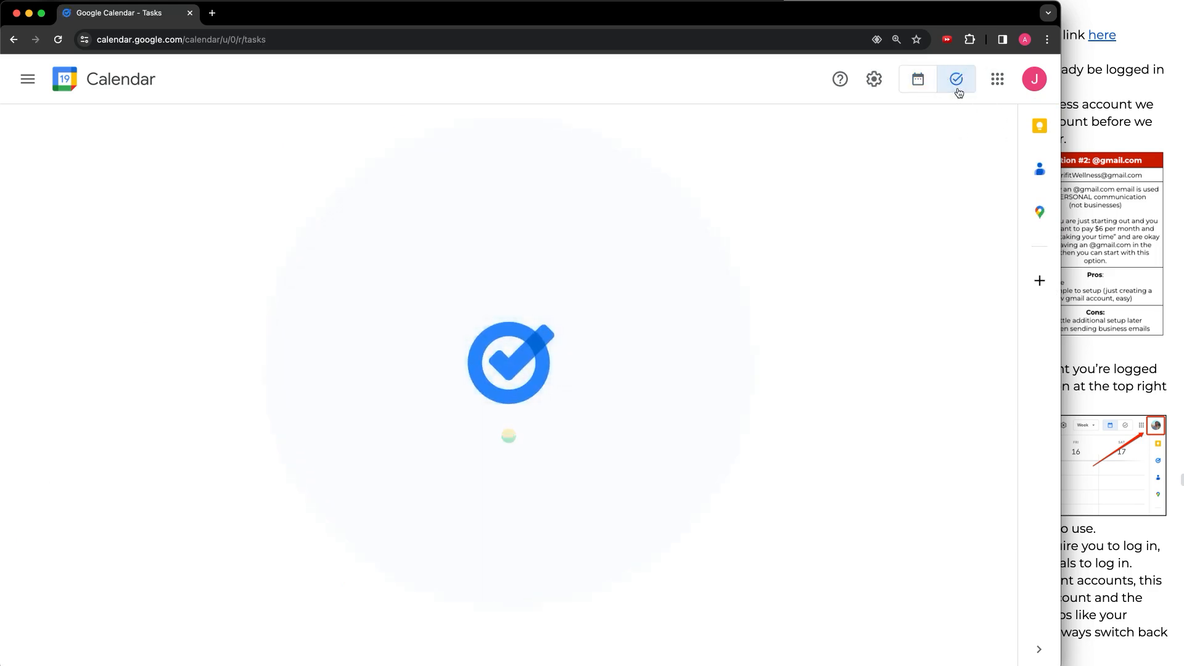
pyautogui.click(919, 90)
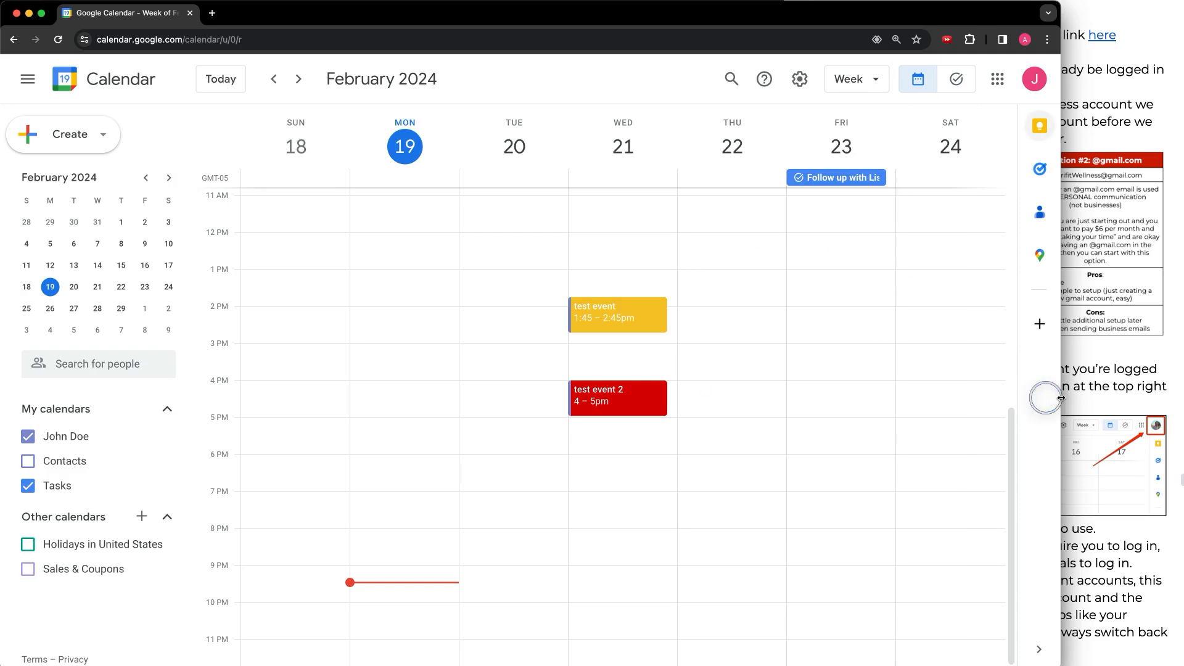
pyautogui.moveTo(1061, 398); pyautogui.dragTo(1150, 398)
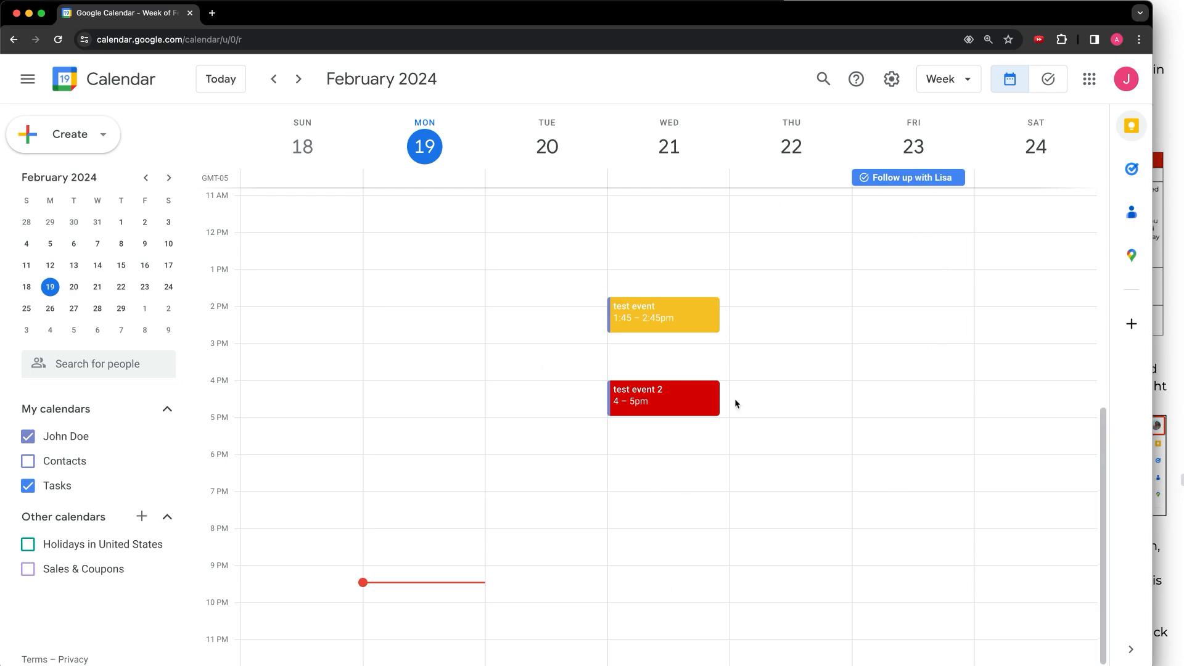
pyautogui.scroll(1, 590, 358)
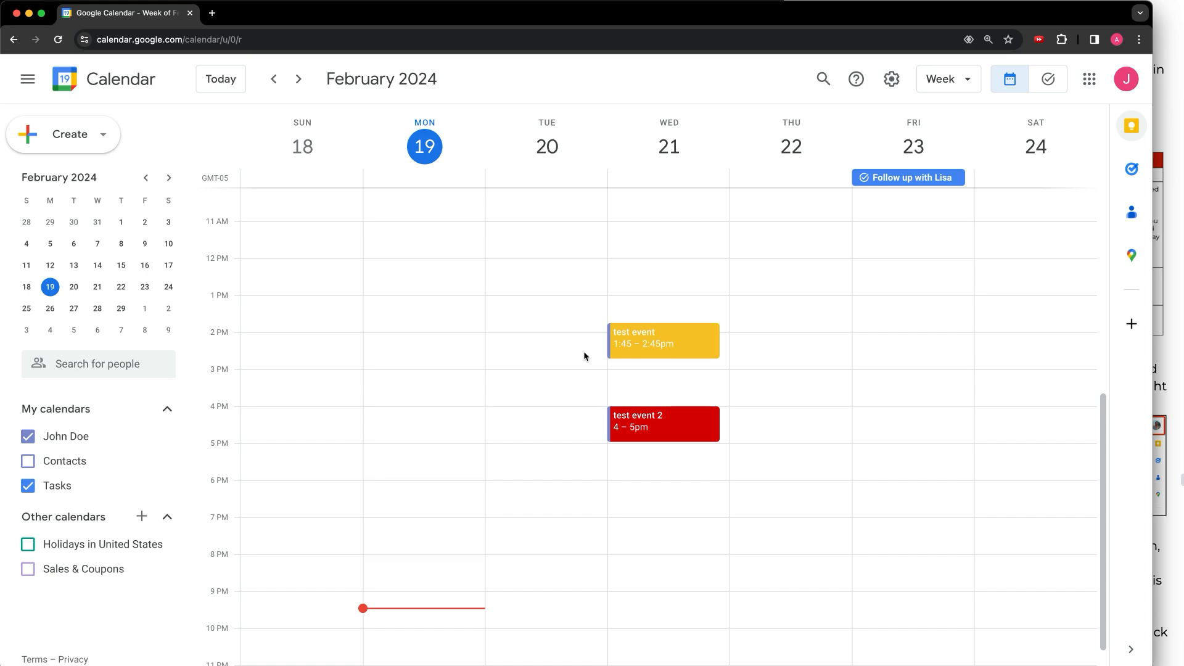
pyautogui.scroll(10, 584, 355)
pyautogui.click(438, 215)
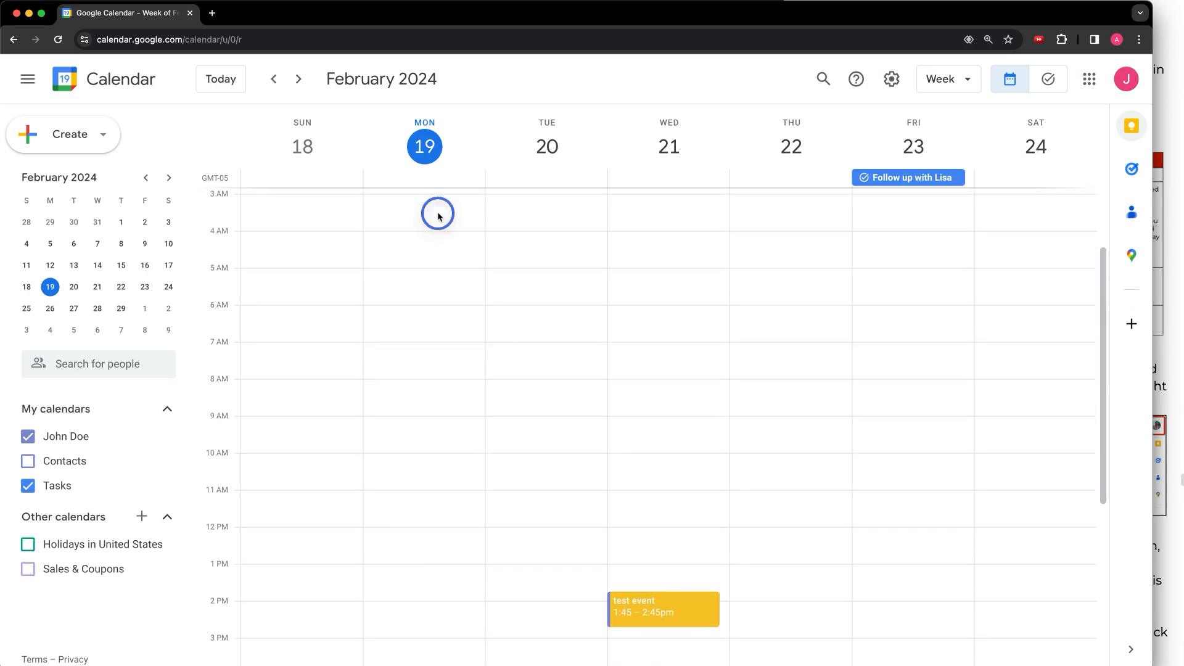
pyautogui.moveTo(437, 215); pyautogui.dragTo(440, 446)
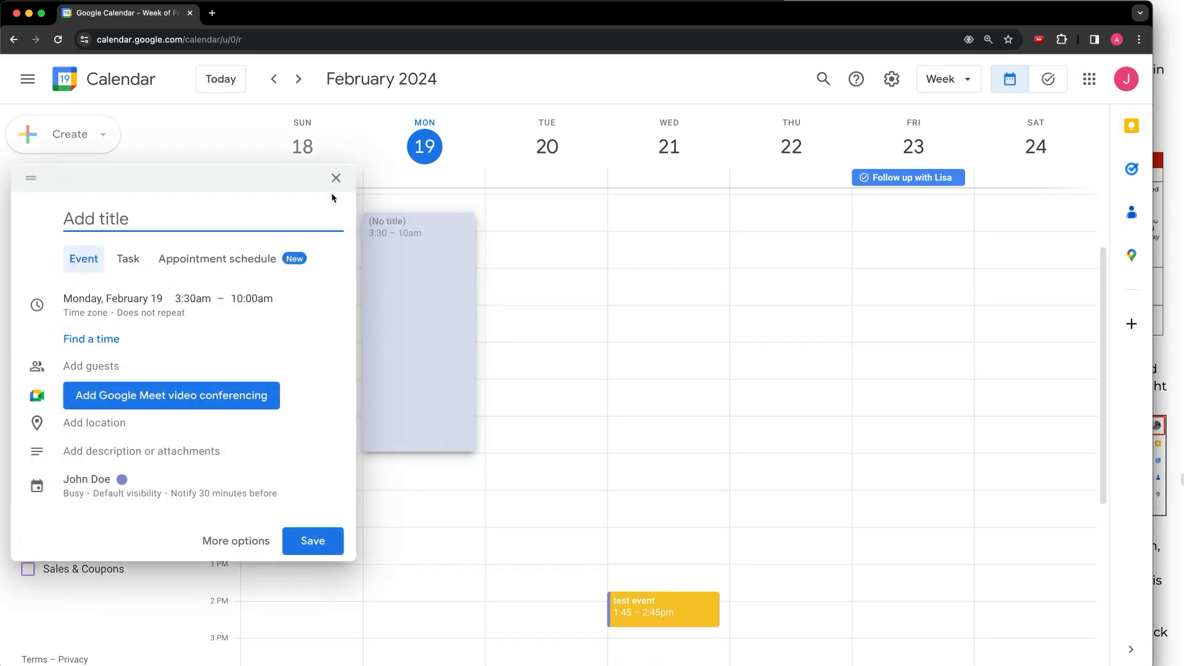
pyautogui.click(334, 180)
pyautogui.moveTo(550, 213); pyautogui.dragTo(555, 452)
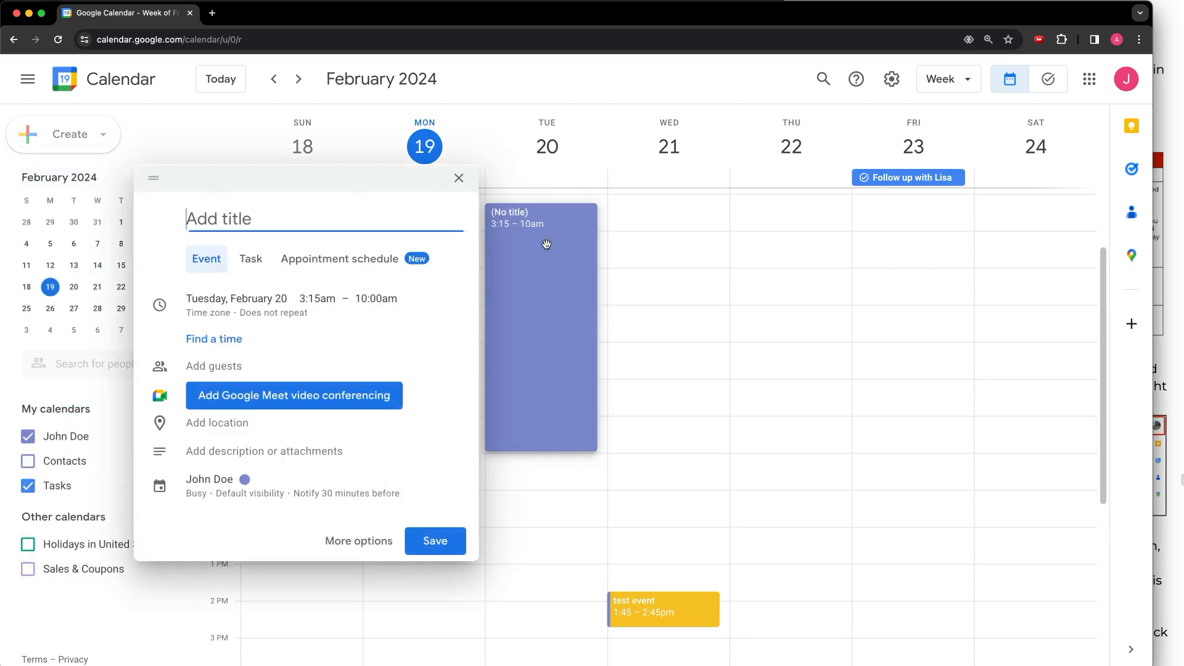
pyautogui.click(458, 179)
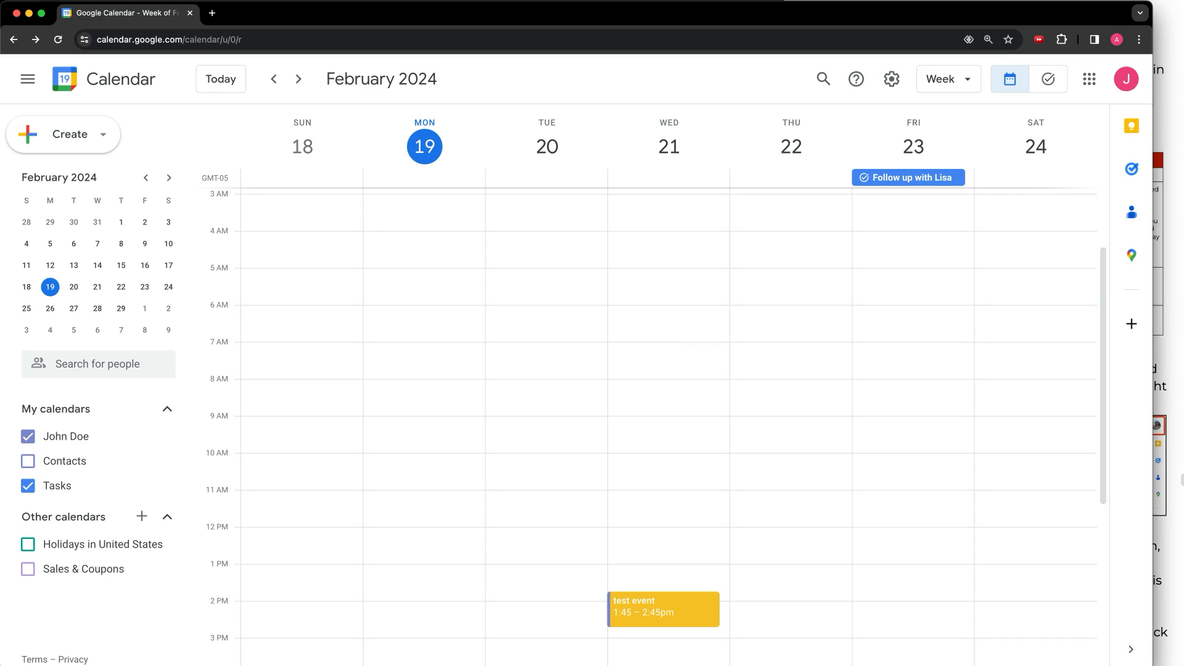
# Review the primary calendar's settings and sharing page, including access permissions, notifications and integration options, and return to the weekly calendar.
pyautogui.click(117, 423)
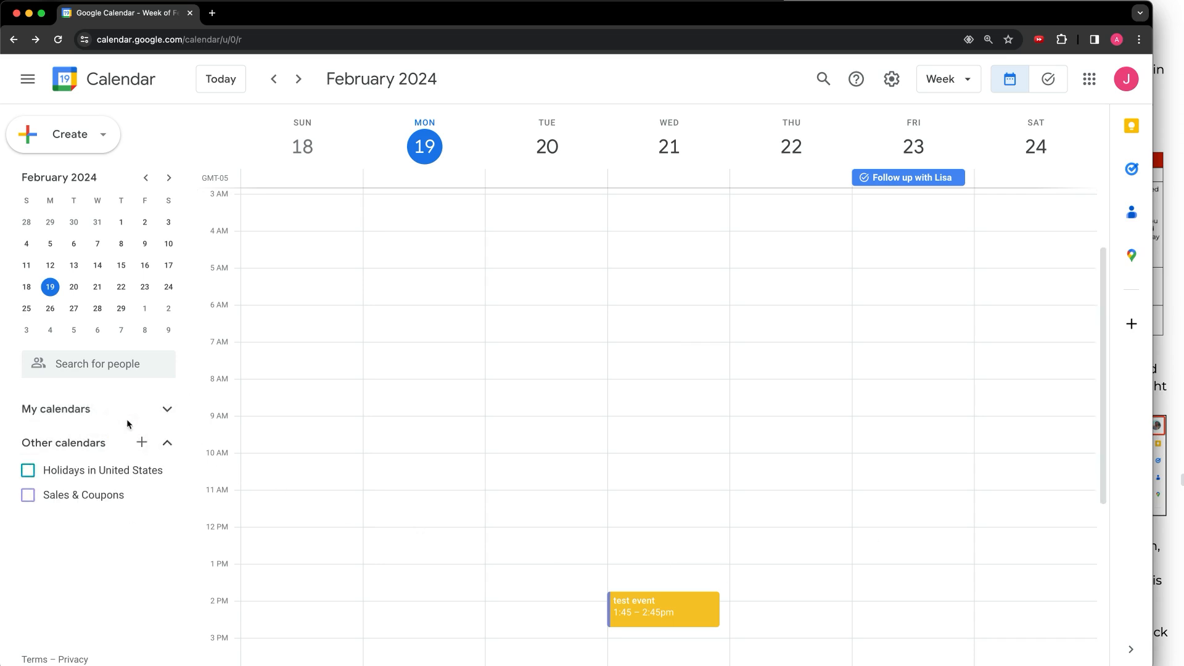
pyautogui.click(127, 427)
pyautogui.click(164, 438)
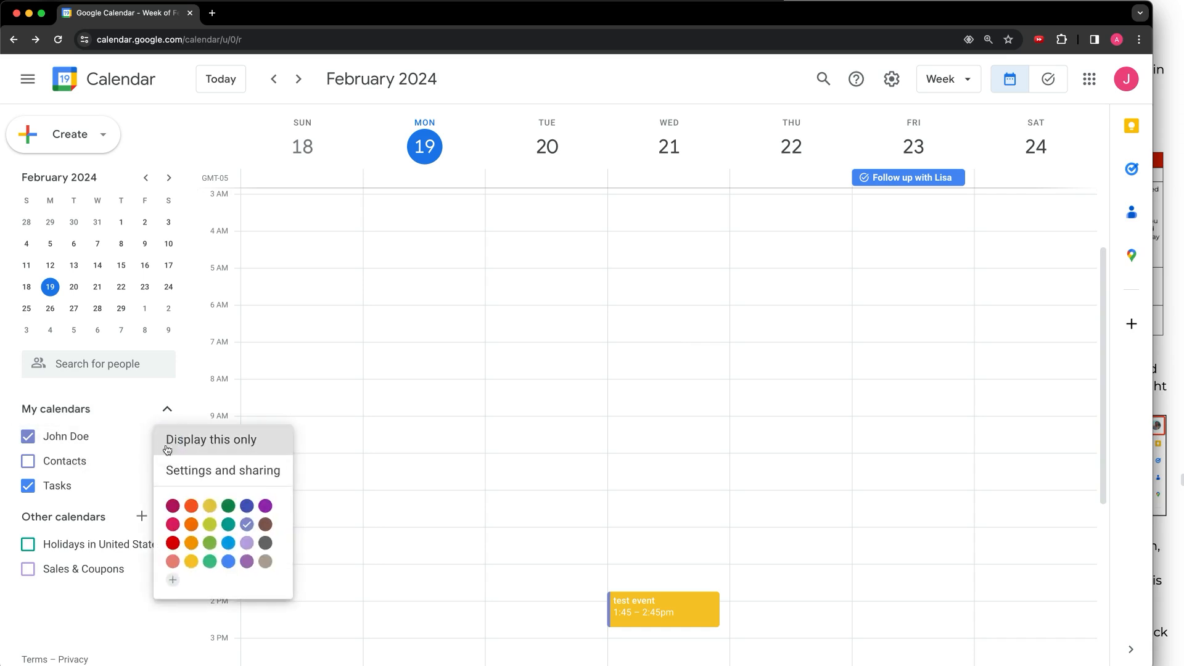
pyautogui.click(179, 475)
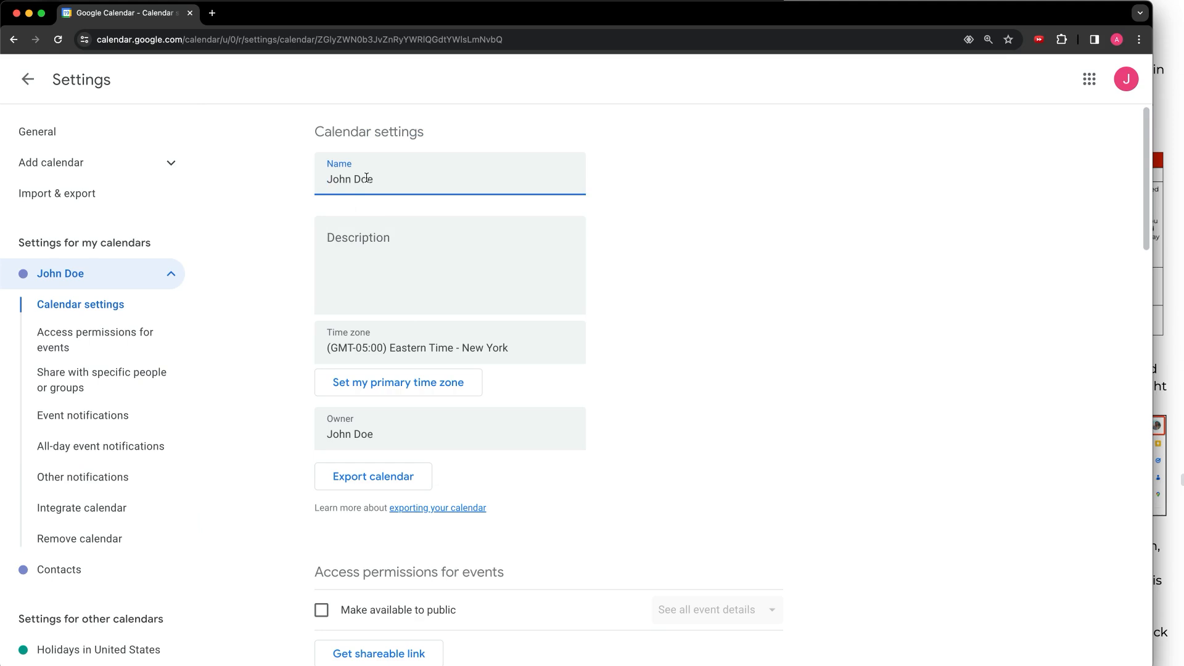
pyautogui.scroll(-5, 388, 317)
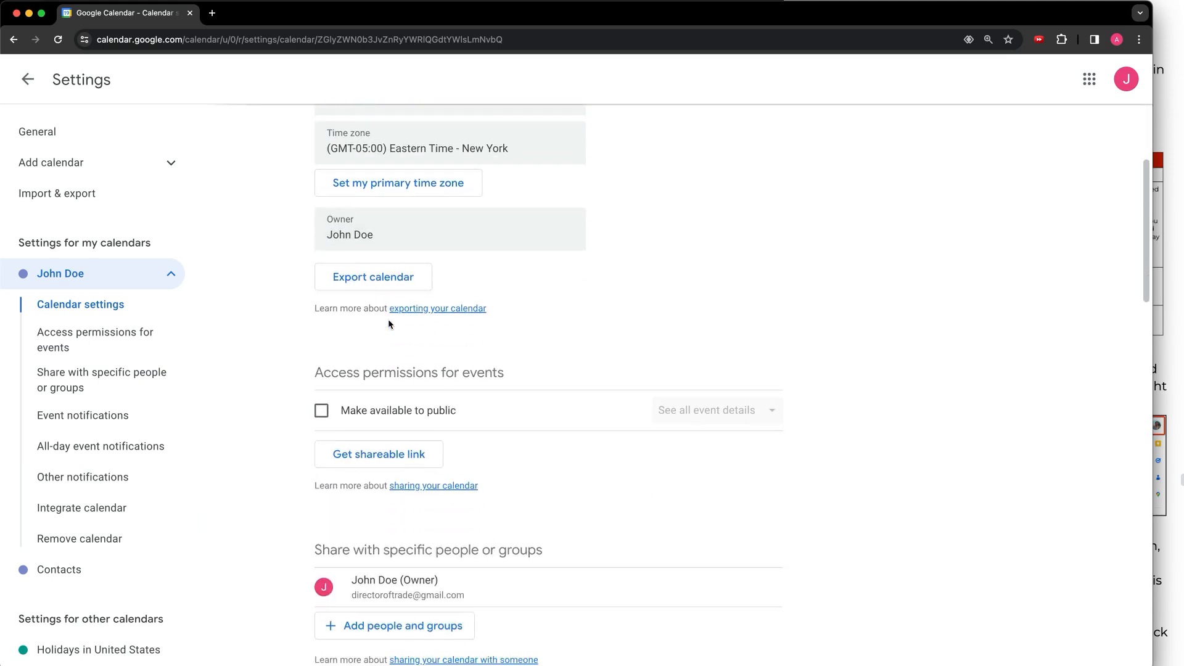
pyautogui.scroll(-20, 389, 321)
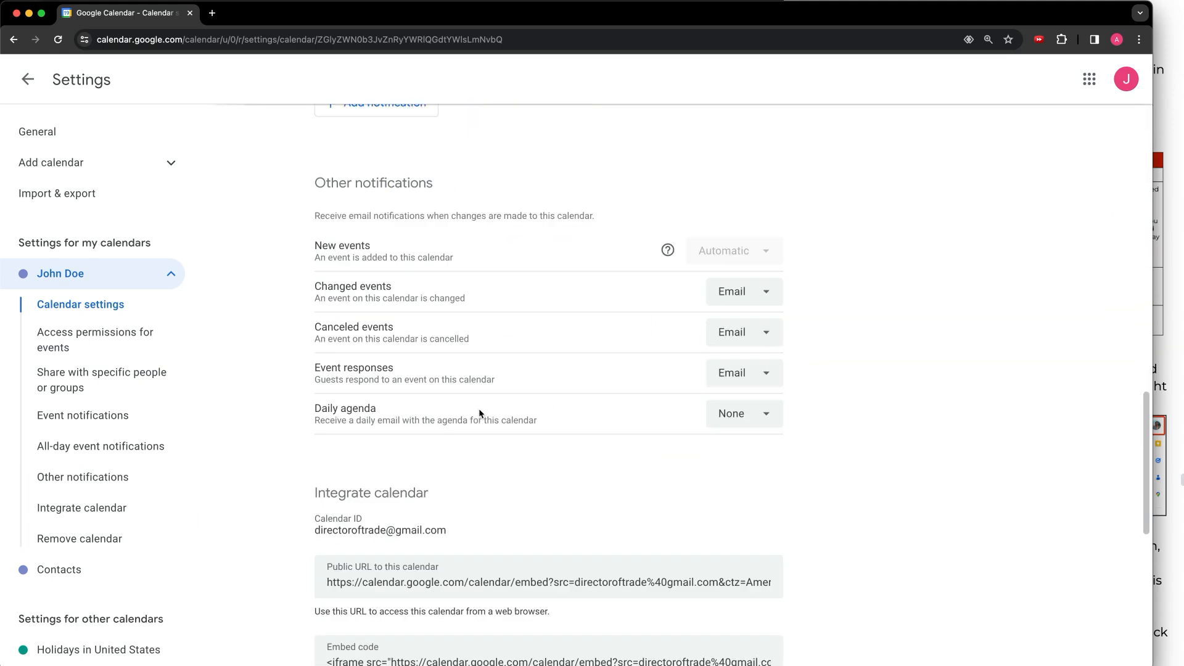
pyautogui.scroll(-5, 478, 412)
pyautogui.scroll(10, 468, 439)
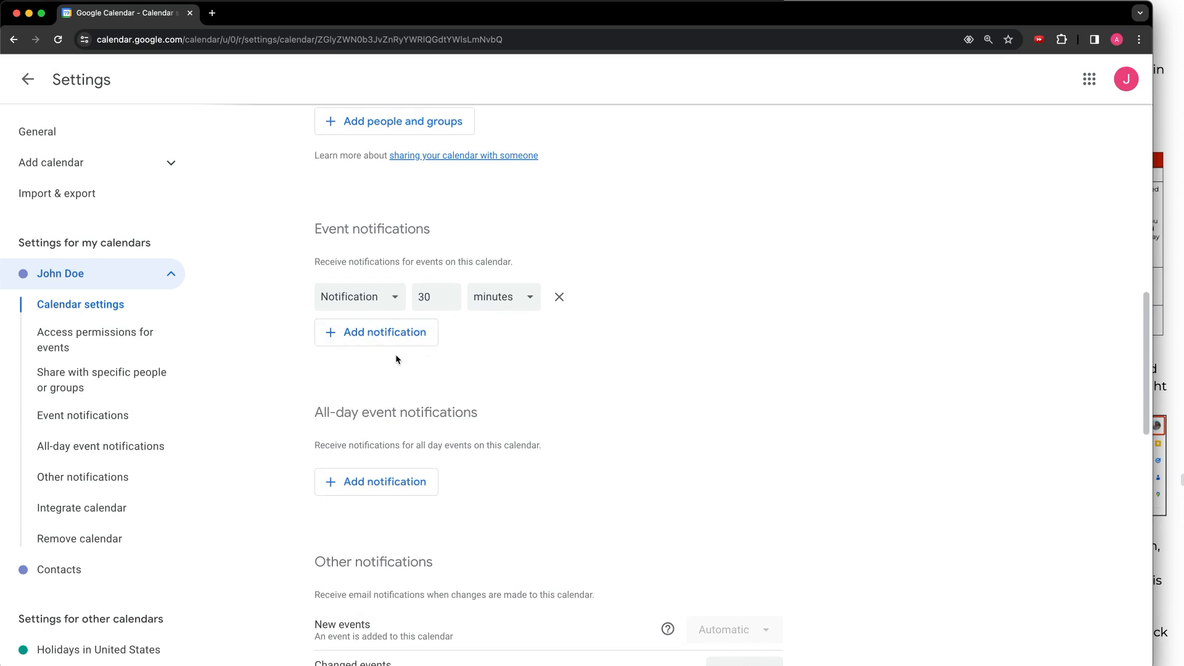
pyautogui.scroll(-10, 396, 359)
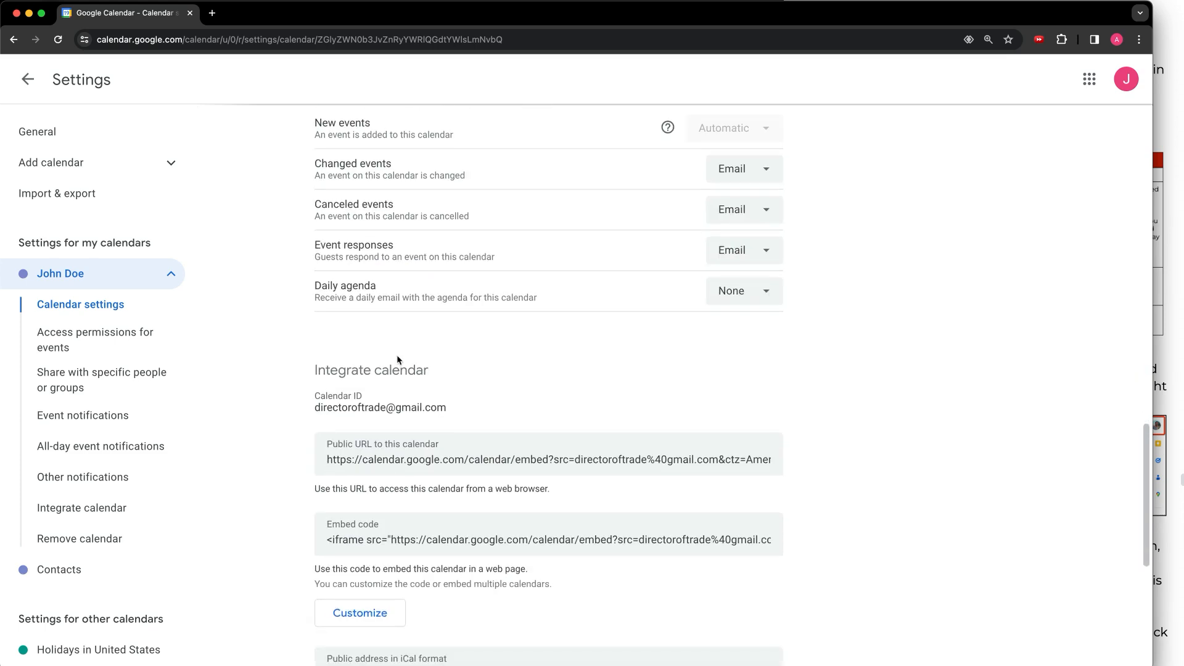
pyautogui.click(28, 79)
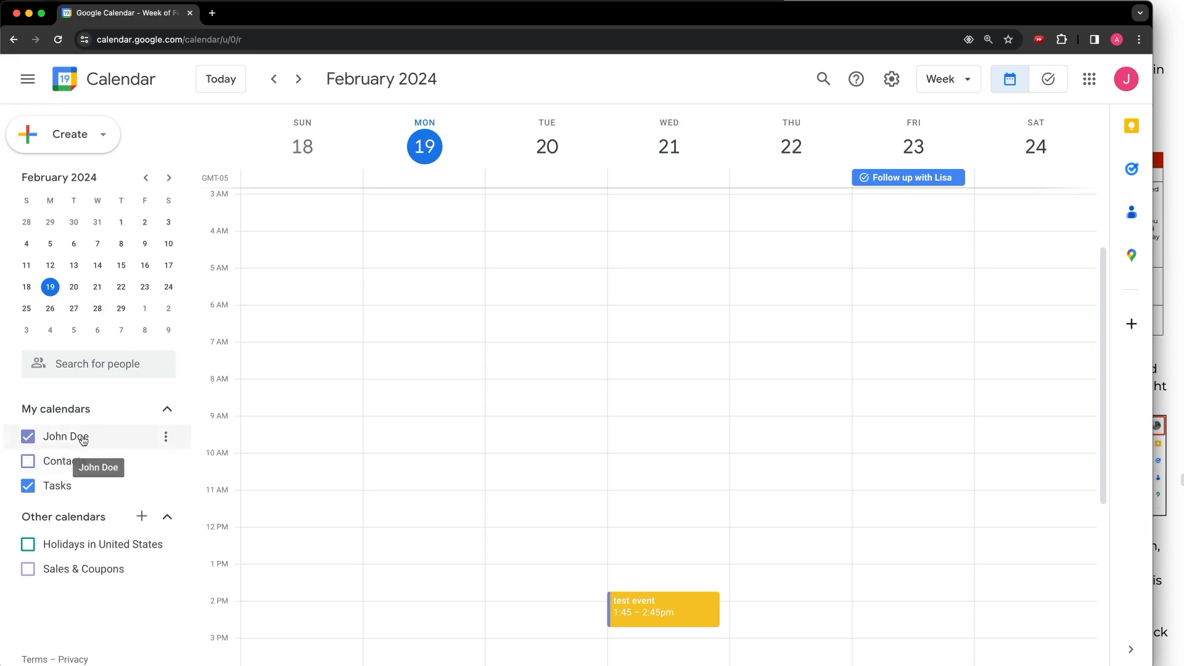
# Enable Show week numbers in the general view options and return to the calendar.
pyautogui.click(894, 80)
pyautogui.click(899, 114)
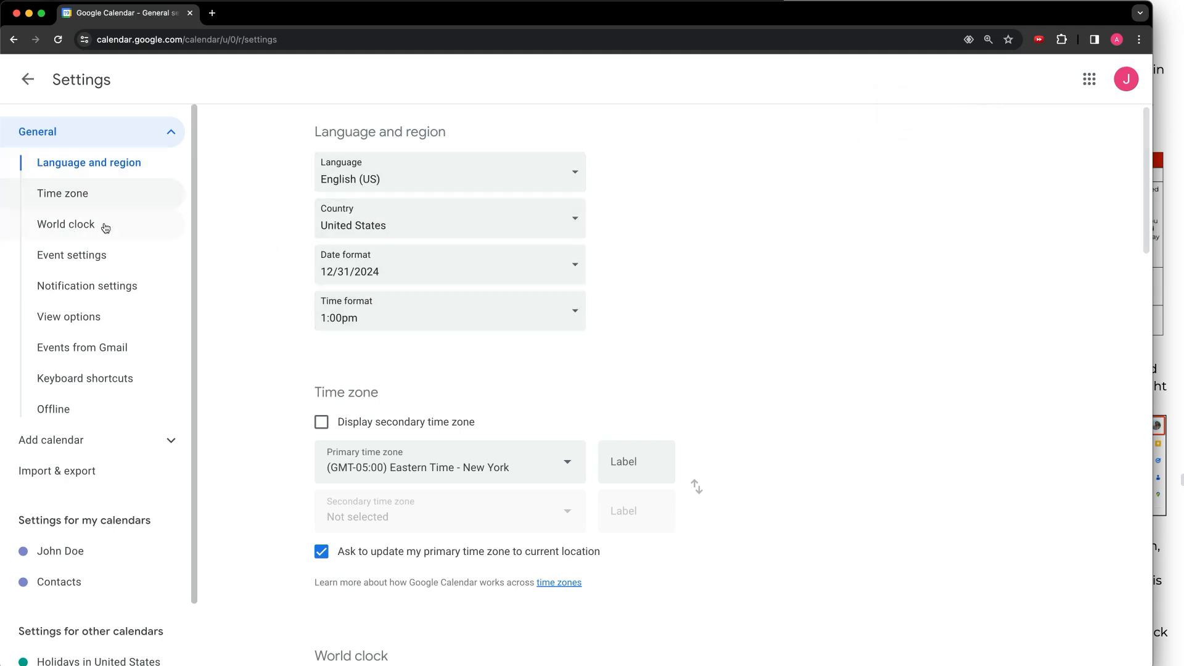
pyautogui.click(136, 310)
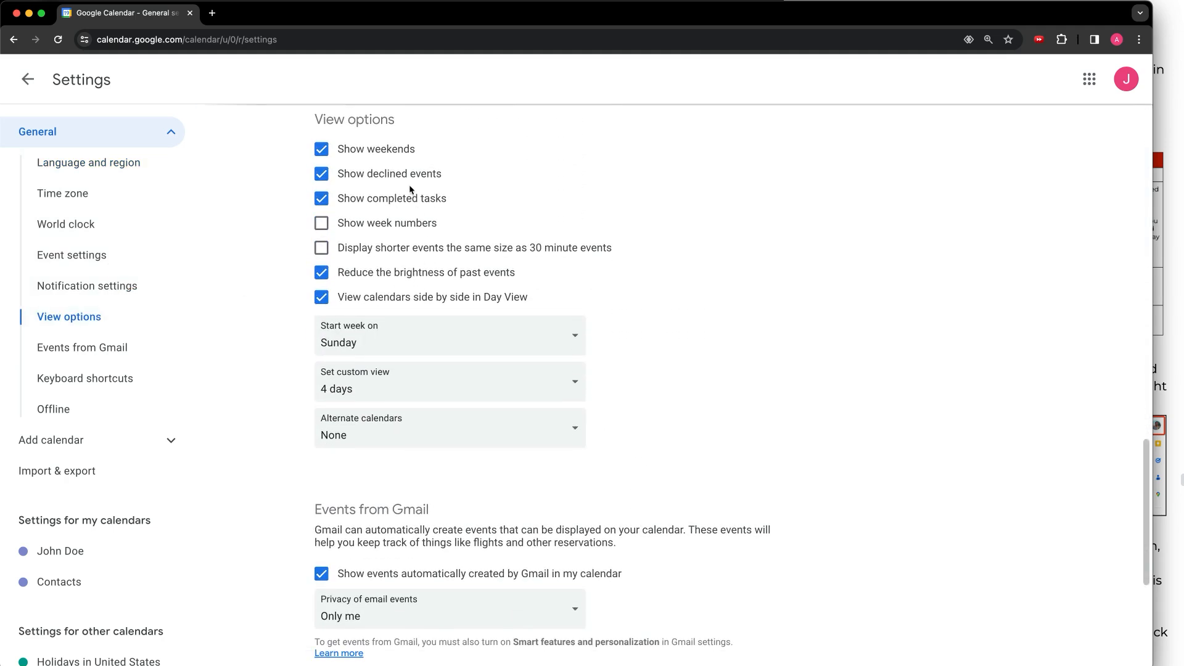
pyautogui.click(408, 228)
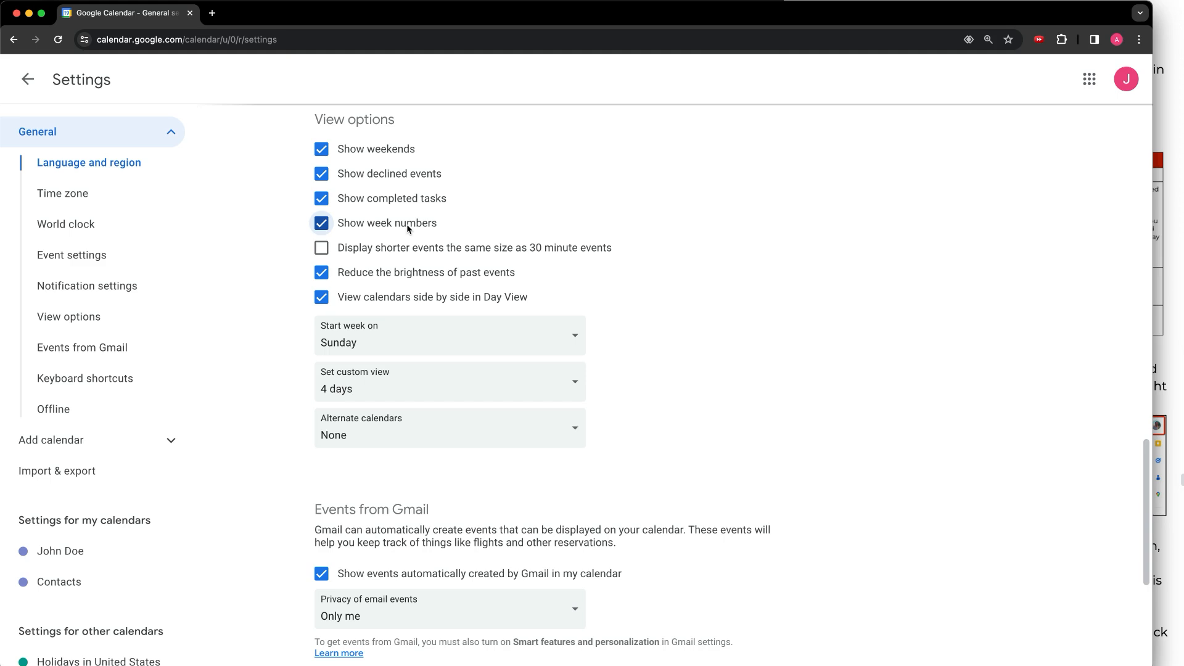
pyautogui.click(31, 84)
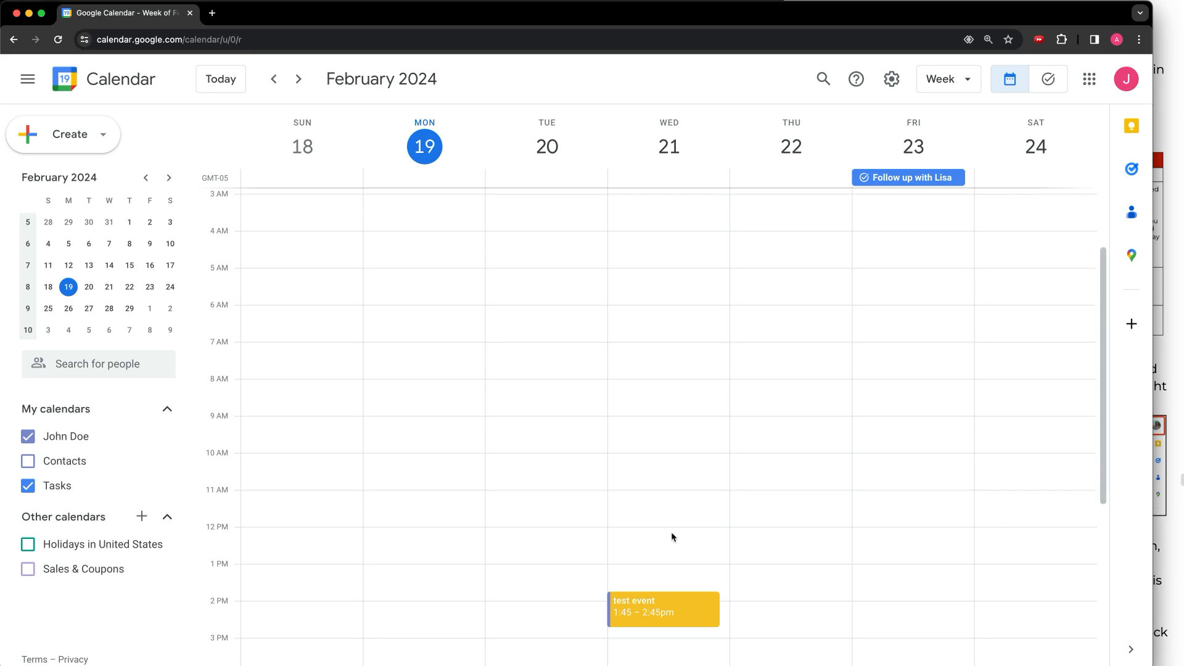
pyautogui.click(520, 361)
pyautogui.click(530, 473)
pyautogui.click(742, 459)
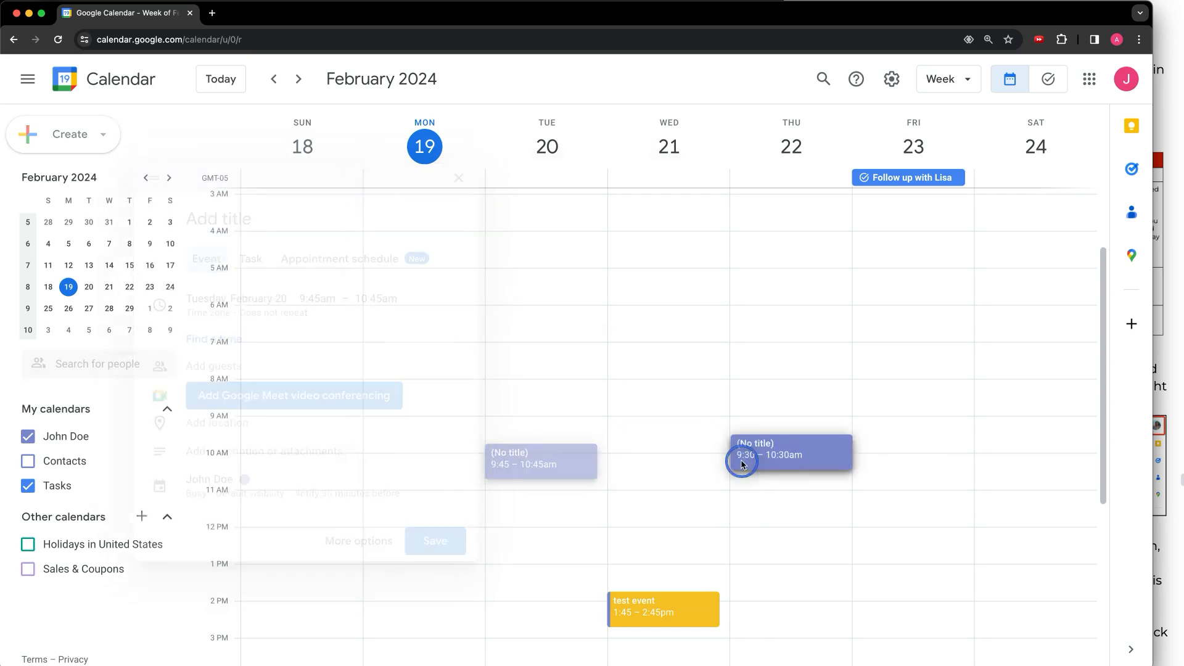
pyautogui.moveTo(763, 456); pyautogui.dragTo(924, 471)
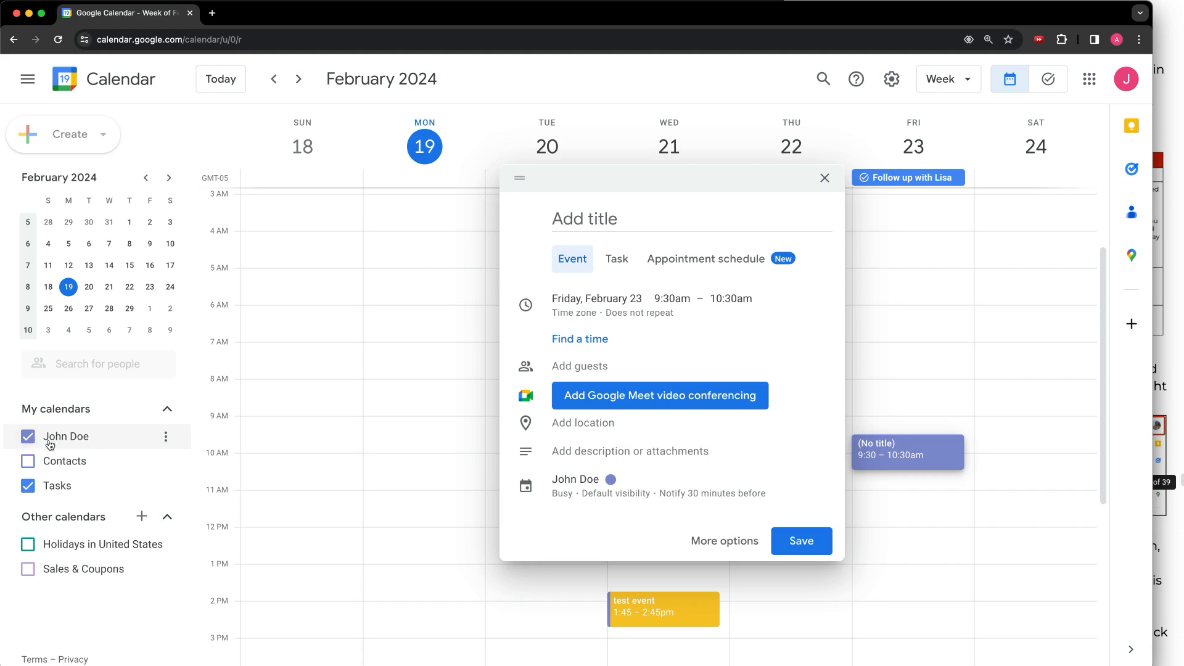
# Switch to the guide document and read the section on using only one calendar, through to the "Setup: Google Calendar" heading.
pyautogui.click(1162, 425)
pyautogui.scroll(-20, 887, 426)
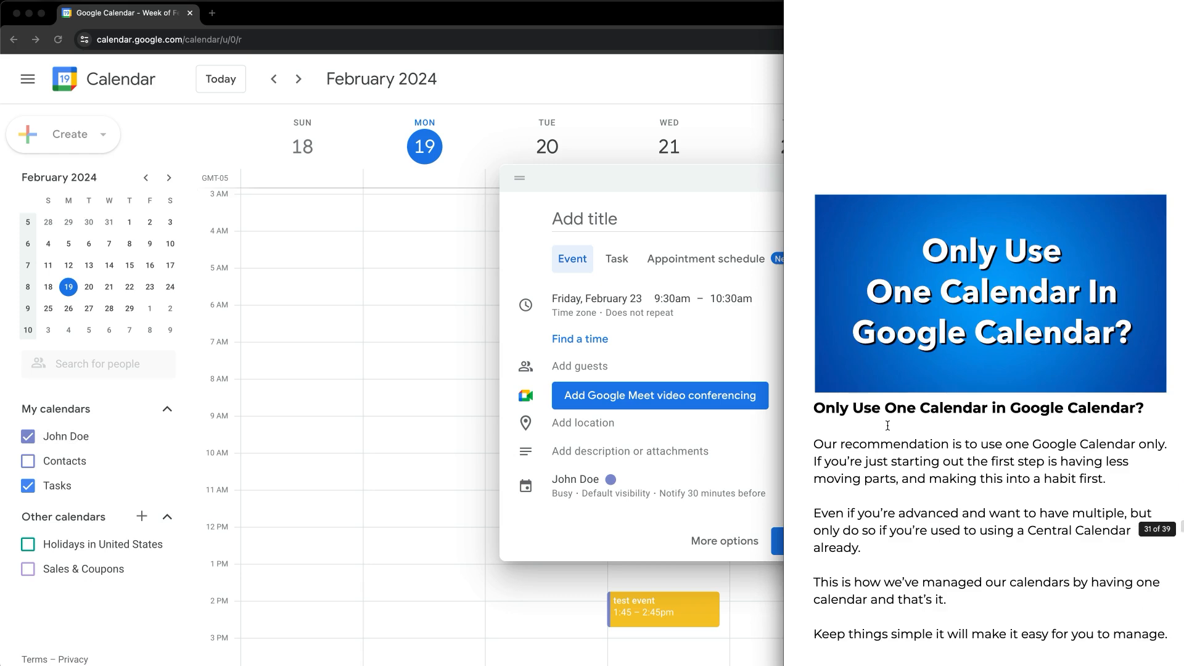
pyautogui.scroll(-3, 888, 425)
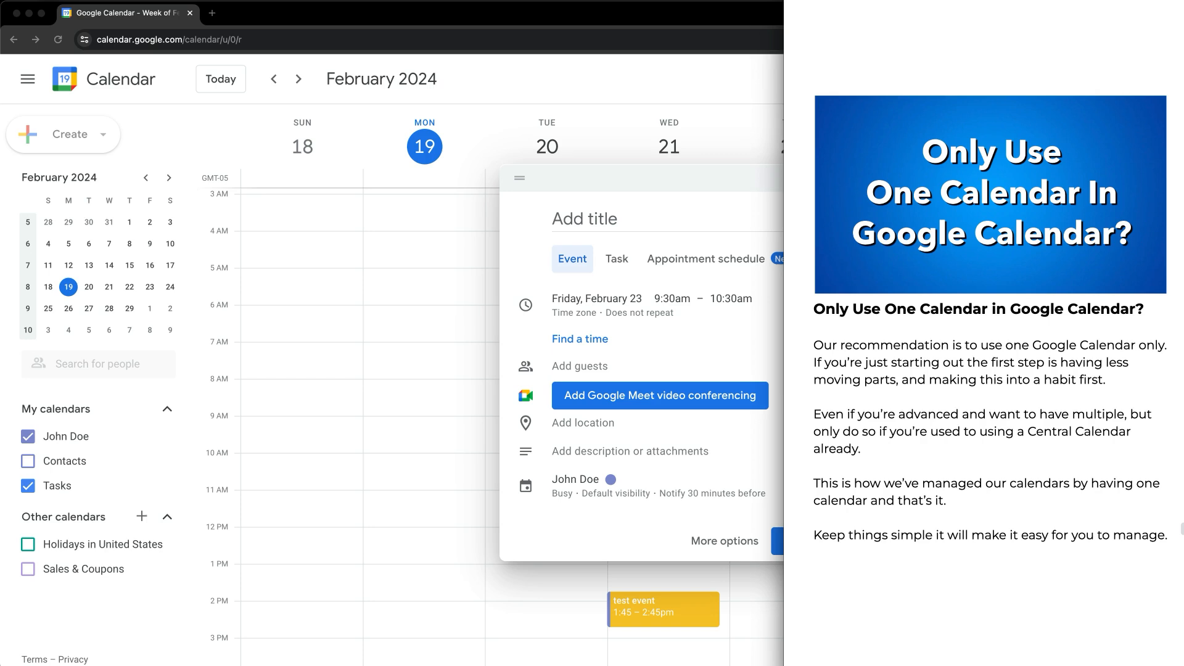
pyautogui.scroll(1, 1059, 543)
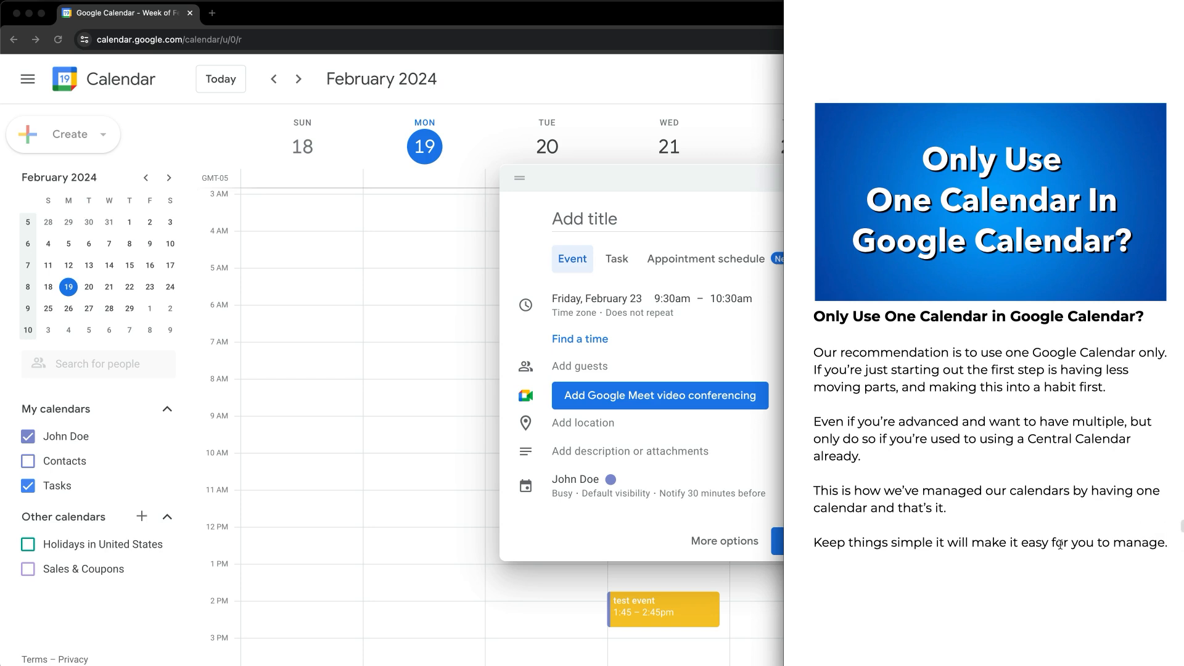
pyautogui.scroll(-10, 1060, 544)
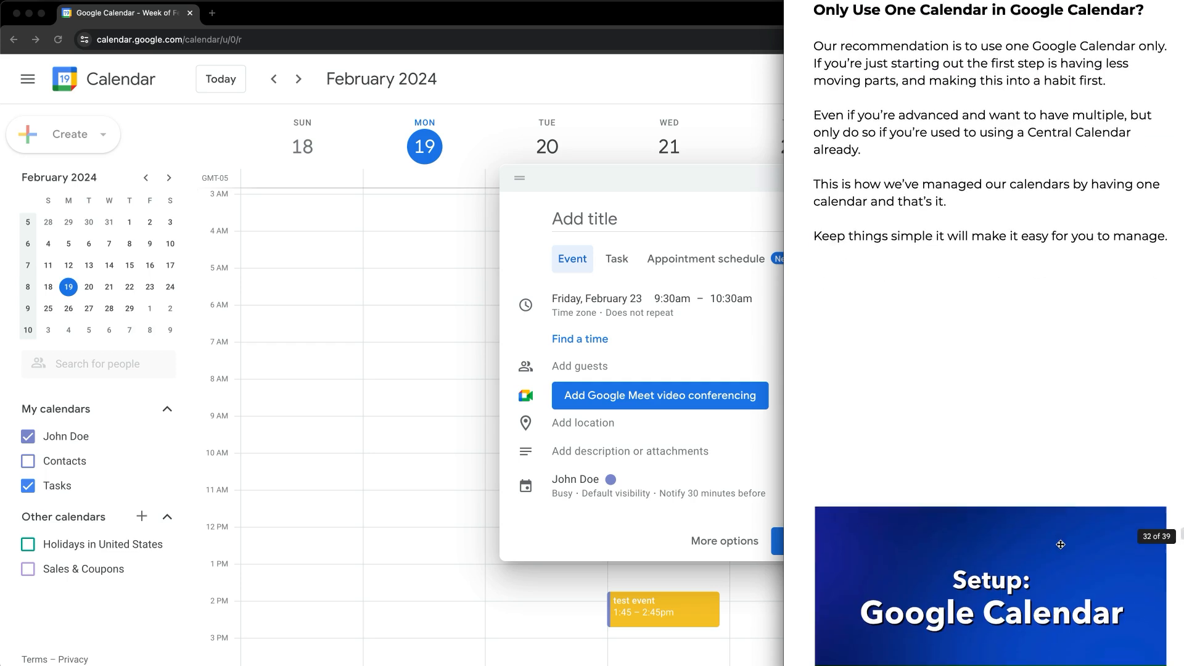
pyautogui.scroll(-6, 1060, 544)
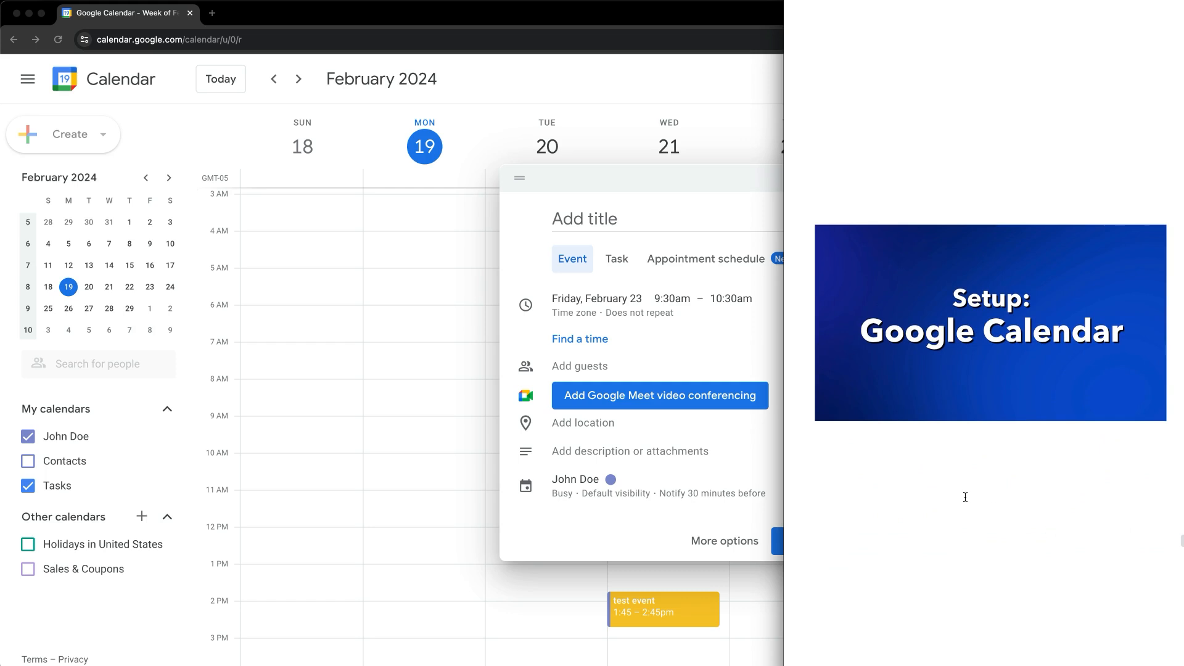
# Check the active browser profile and the signed-in Google account from the calendar window, and return to the guide document.
pyautogui.click(713, 99)
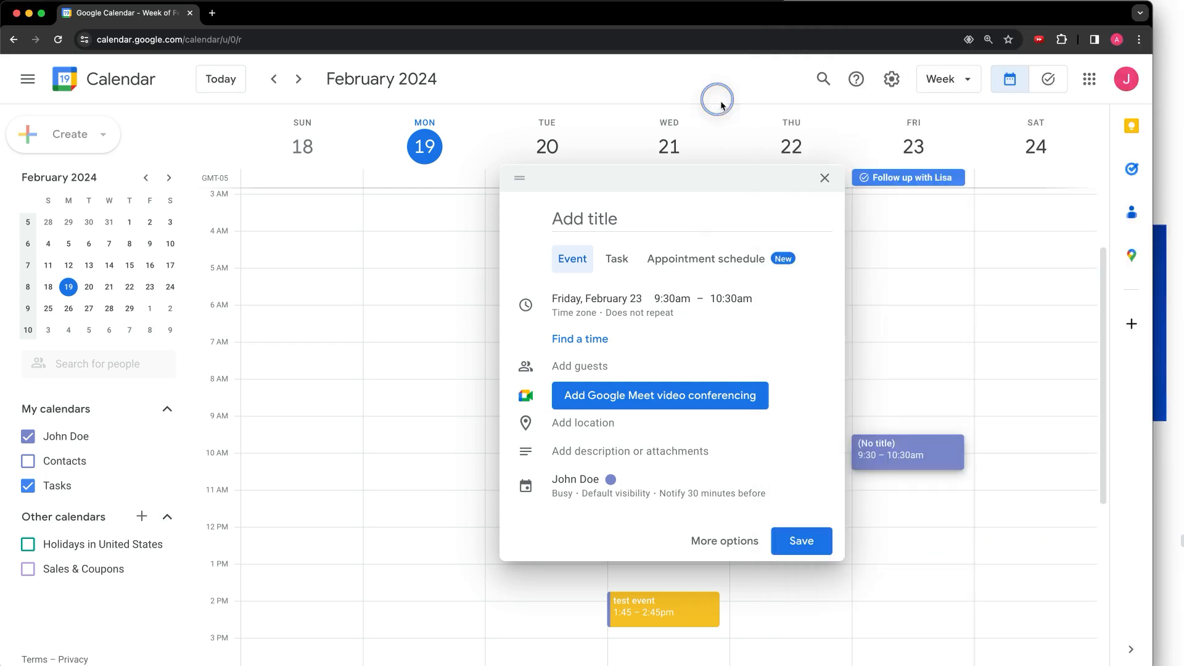
pyautogui.click(1116, 41)
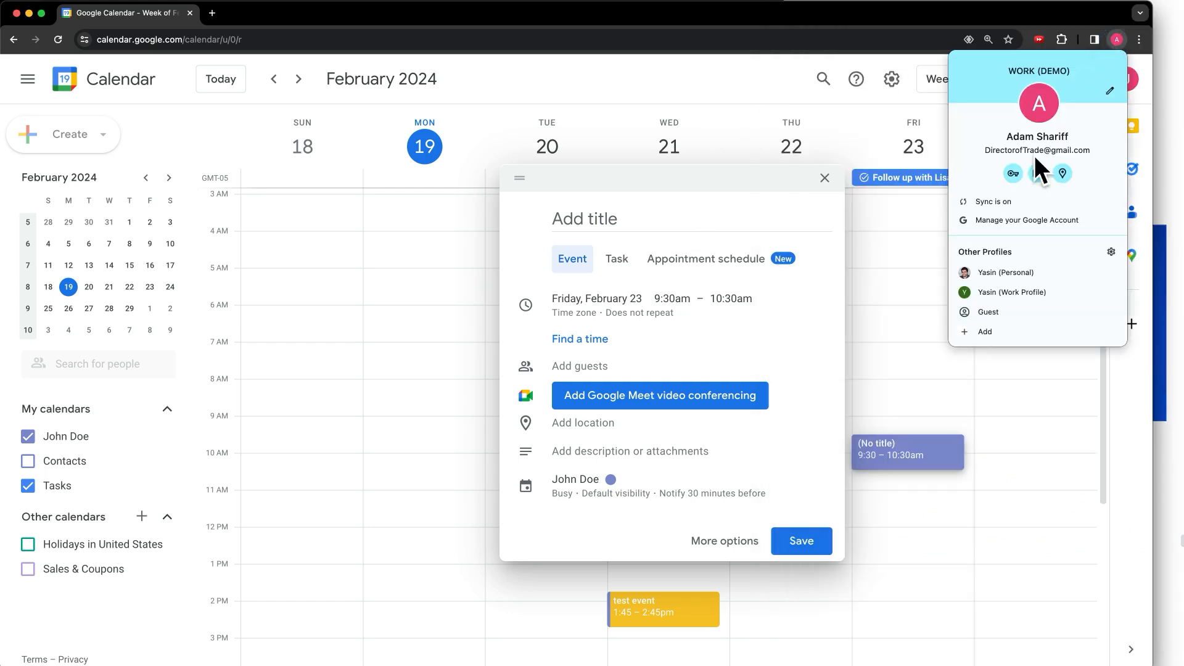
pyautogui.click(769, 97)
pyautogui.click(1132, 82)
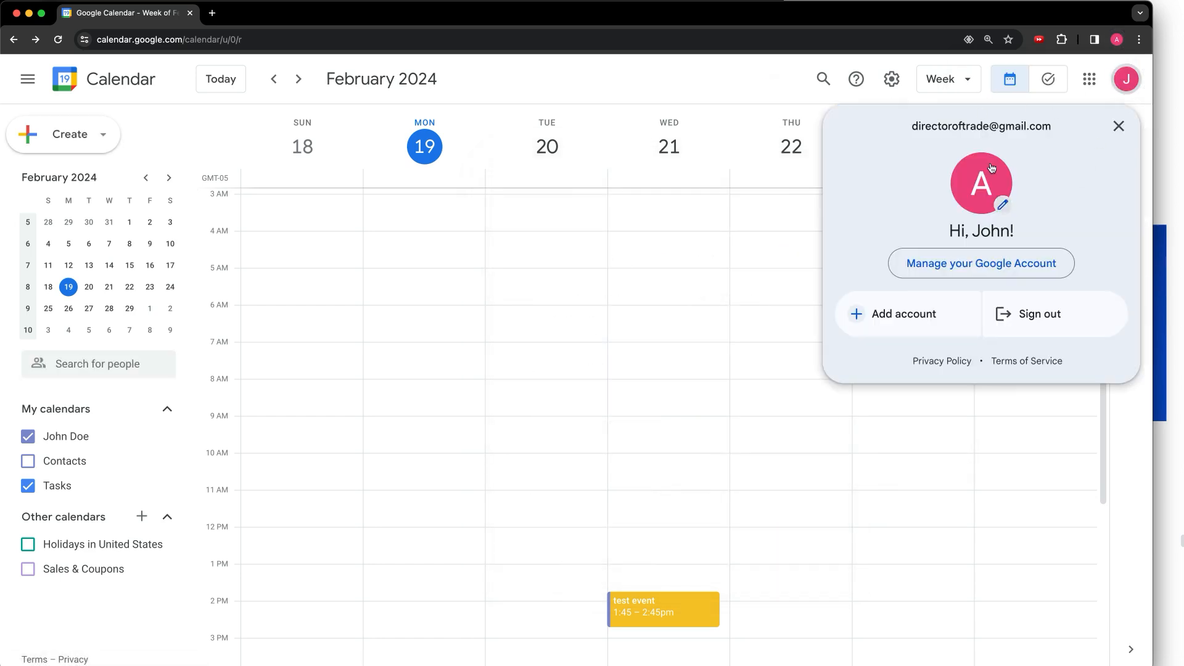
pyautogui.click(666, 91)
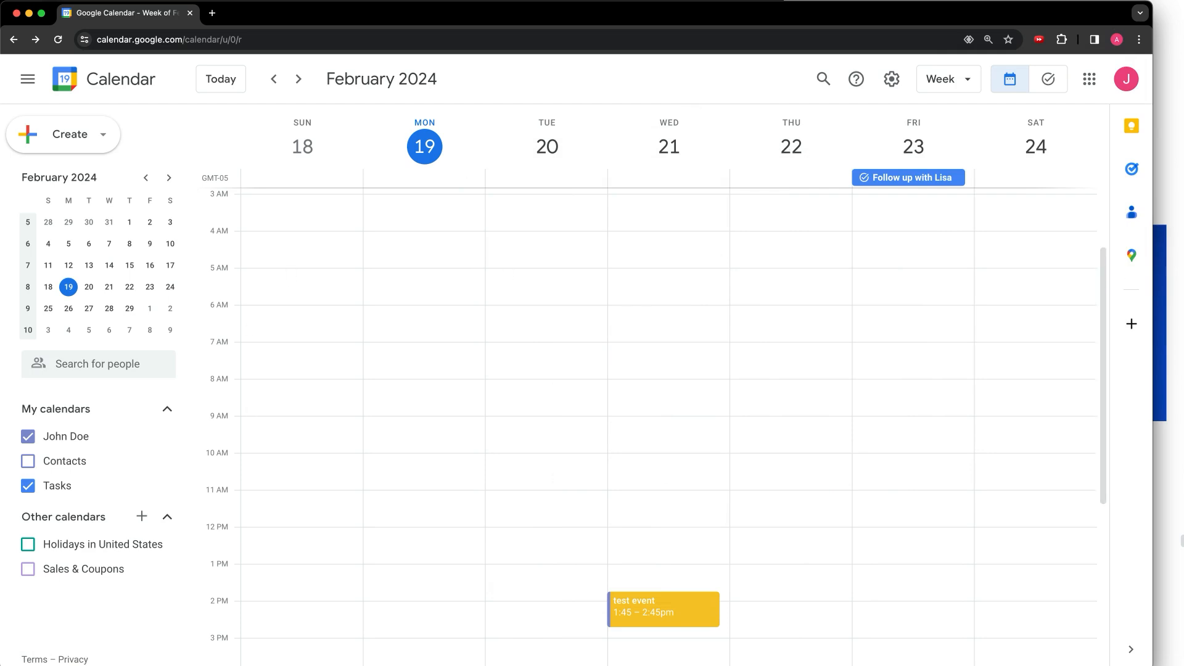
pyautogui.click(1172, 185)
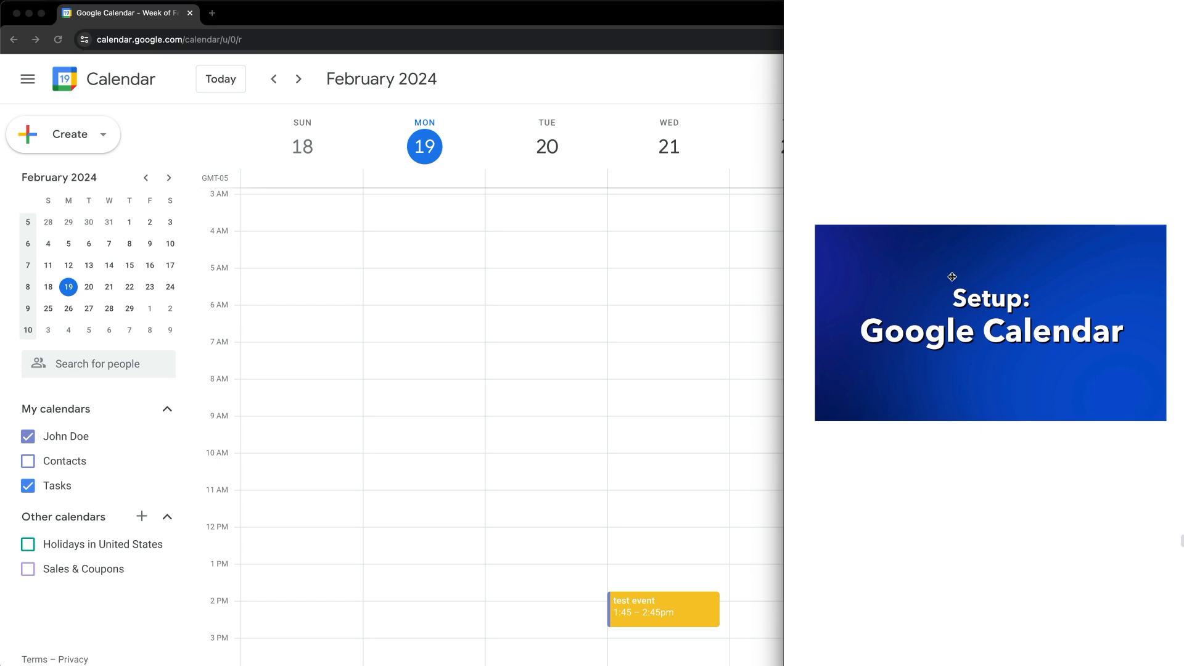